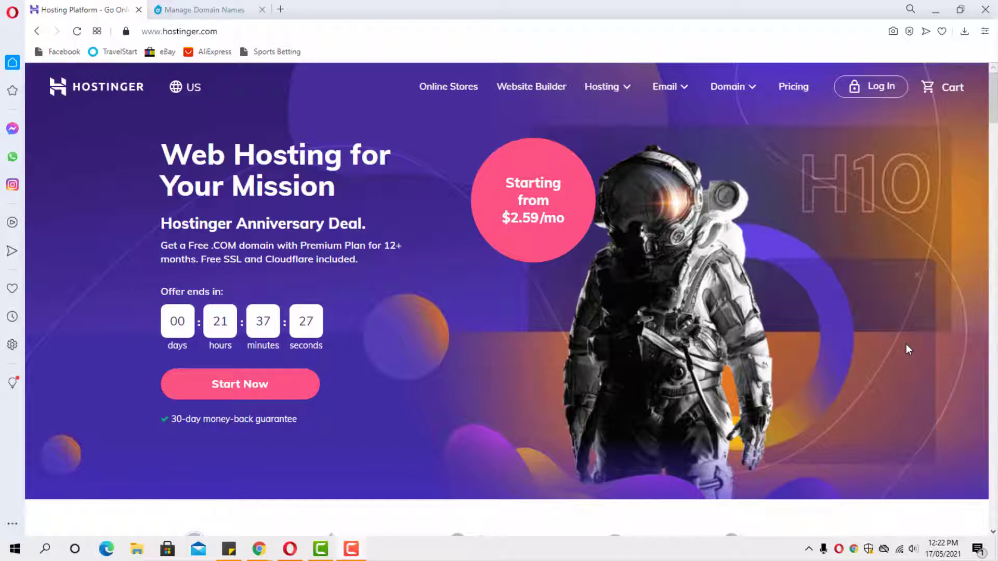
- Compare the web hosting plans and select the Single Shared Hosting plan
{"action": "scroll", "coordinate": [471, 351], "scroll_direction": "down", "scroll_amount": 10}
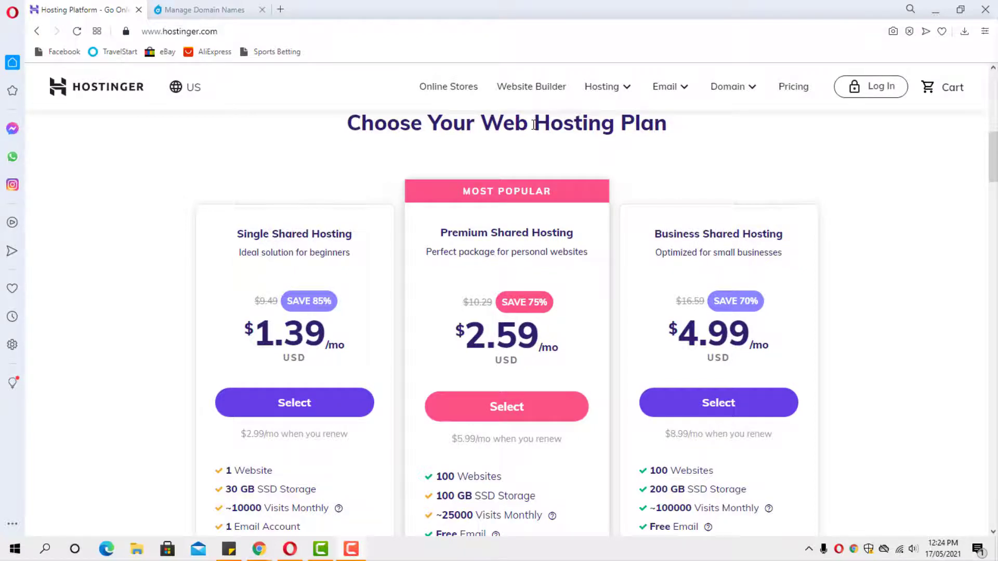
{"action": "scroll", "coordinate": [534, 124], "scroll_direction": "down", "scroll_amount": 1}
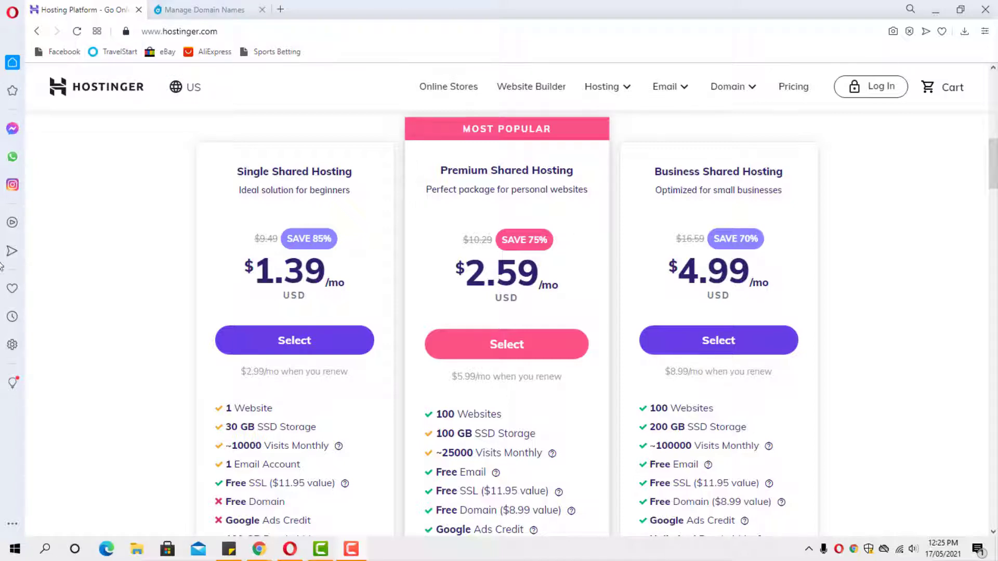
{"action": "scroll", "coordinate": [322, 311], "scroll_direction": "up", "scroll_amount": 3}
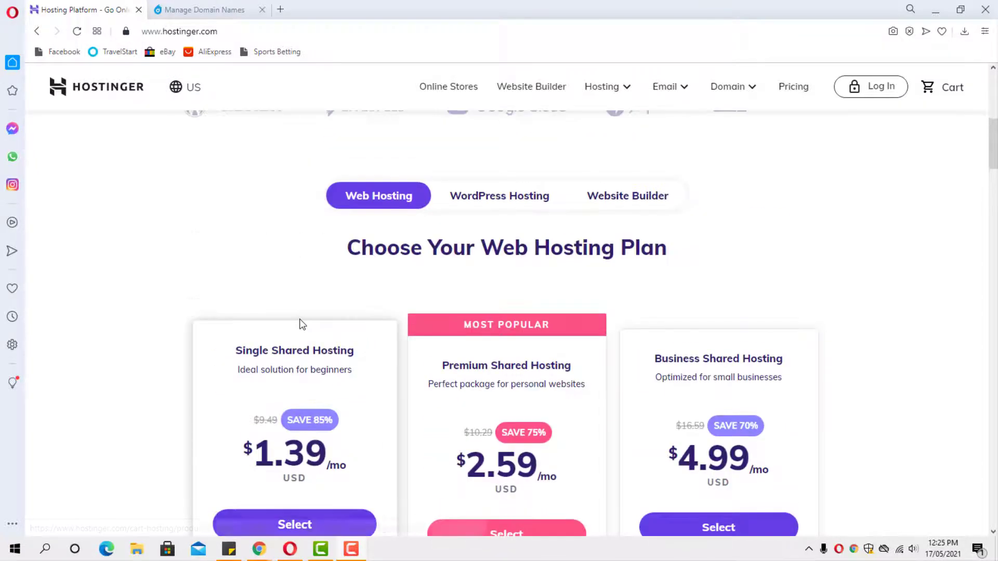
{"action": "scroll", "coordinate": [302, 323], "scroll_direction": "down", "scroll_amount": 3}
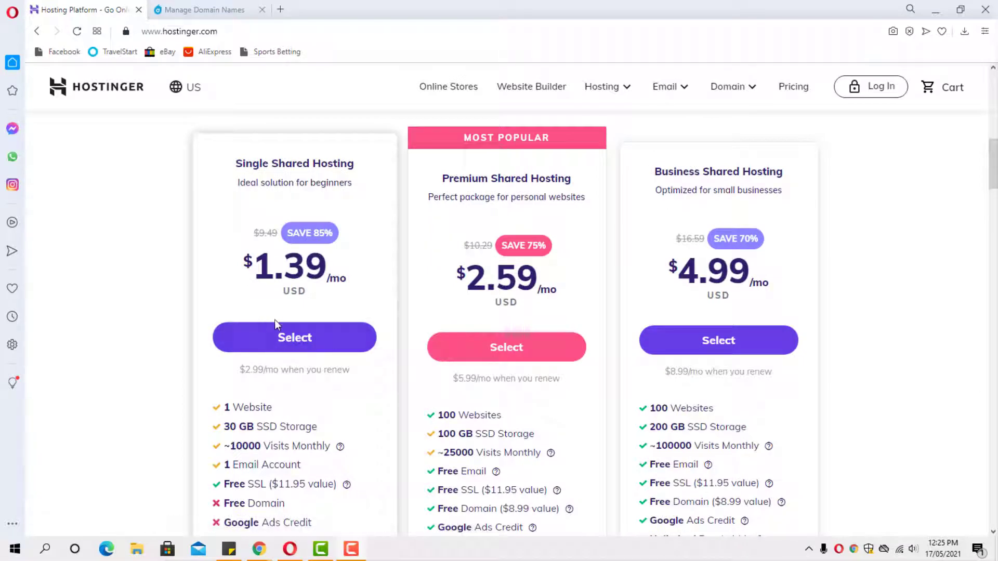
{"action": "left_click", "coordinate": [275, 343]}
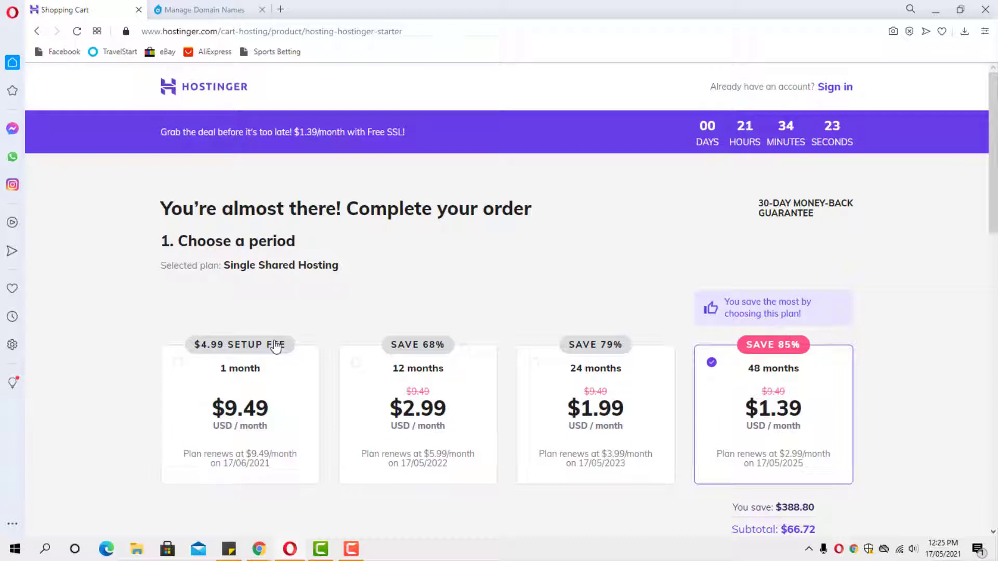
- Review the billing periods, keep the 48-month period and choose PayPal as the payment method
{"action": "scroll", "coordinate": [289, 353], "scroll_direction": "down", "scroll_amount": 2}
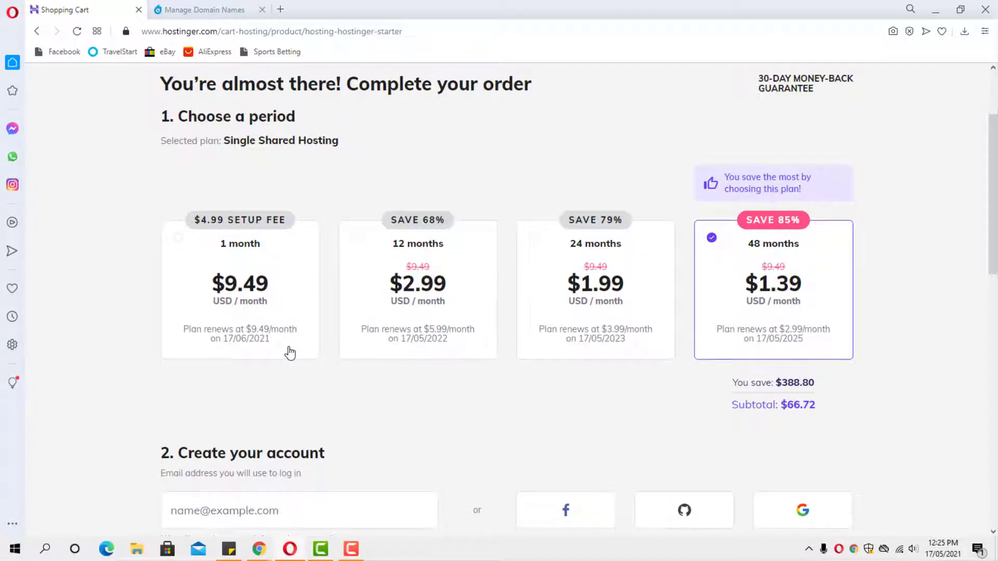
{"action": "scroll", "coordinate": [290, 353], "scroll_direction": "down", "scroll_amount": 1}
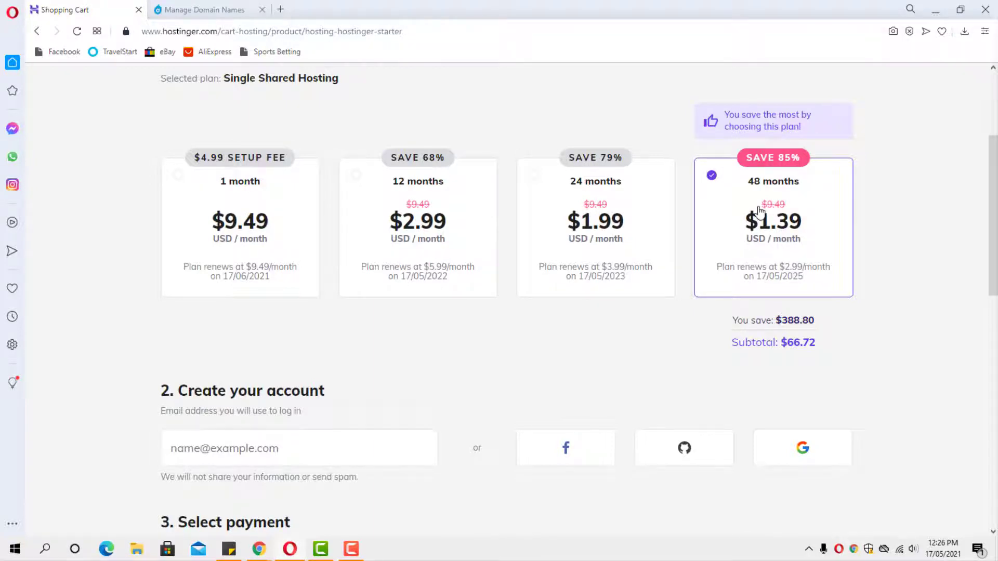
{"action": "scroll", "coordinate": [758, 214], "scroll_direction": "down", "scroll_amount": 1}
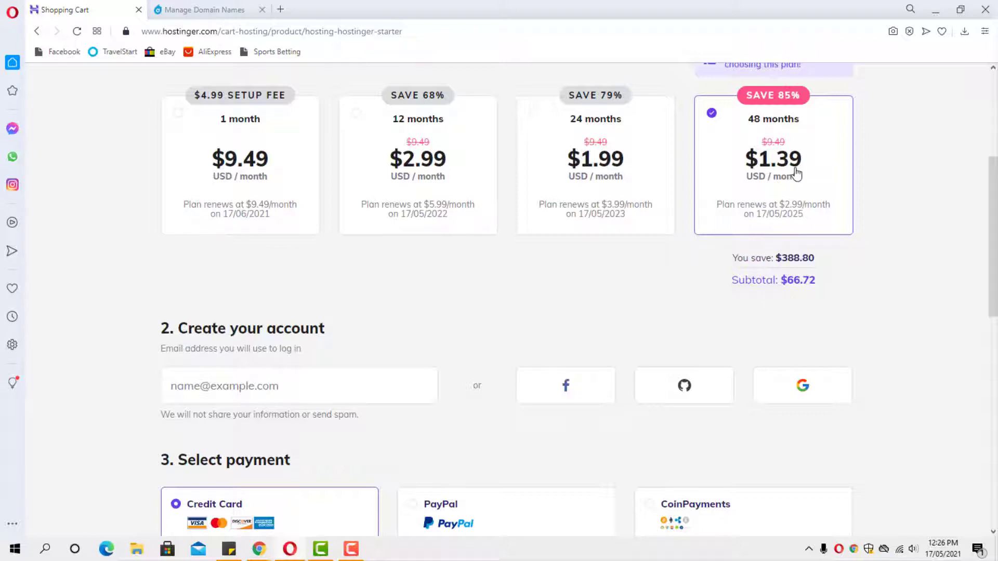
{"action": "scroll", "coordinate": [594, 239], "scroll_direction": "down", "scroll_amount": 5}
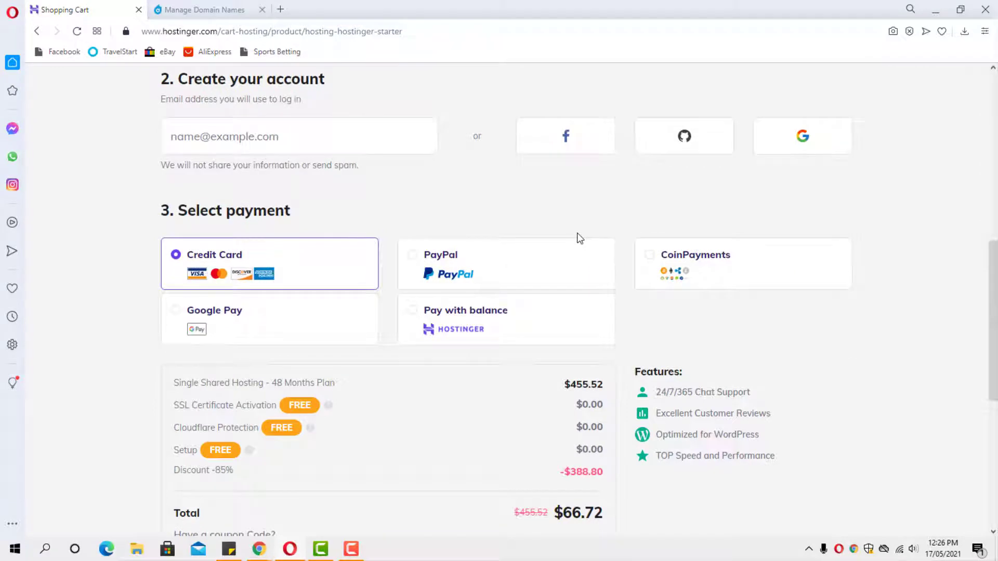
{"action": "scroll", "coordinate": [580, 238], "scroll_direction": "up", "scroll_amount": 1}
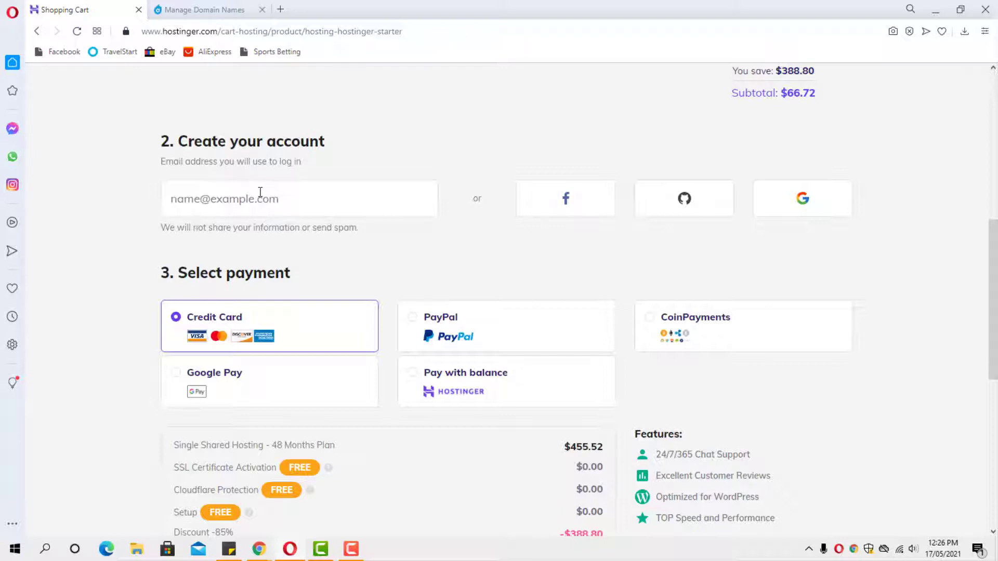
{"action": "scroll", "coordinate": [260, 196], "scroll_direction": "down", "scroll_amount": 2}
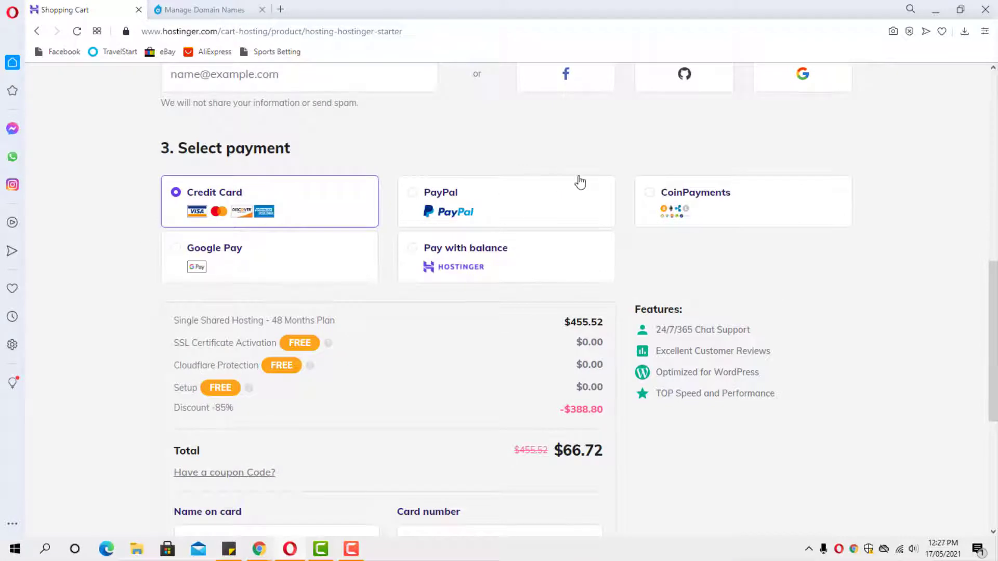
{"action": "left_click", "coordinate": [430, 200]}
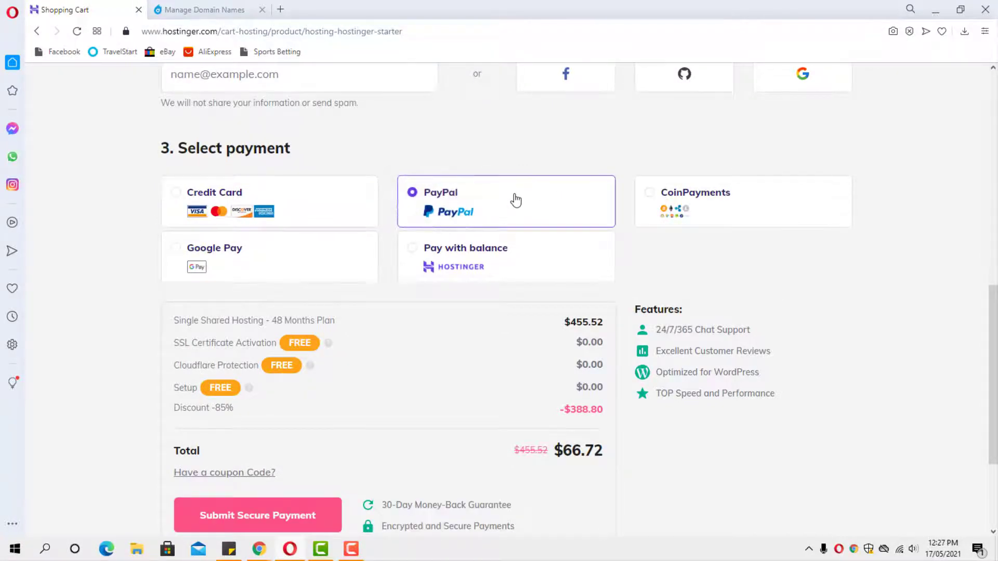
- Fill in the account's login e-mail from the saved suggestions and submit the order for secure payment
{"action": "scroll", "coordinate": [513, 198], "scroll_direction": "down", "scroll_amount": 3}
{"action": "scroll", "coordinate": [514, 200], "scroll_direction": "up", "scroll_amount": 7}
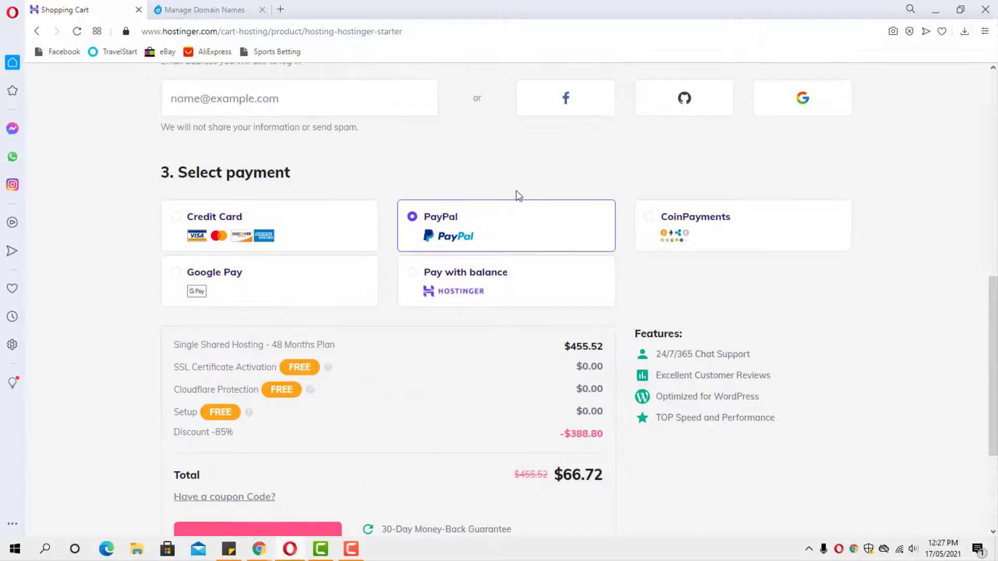
{"action": "scroll", "coordinate": [511, 204], "scroll_direction": "down", "scroll_amount": 2}
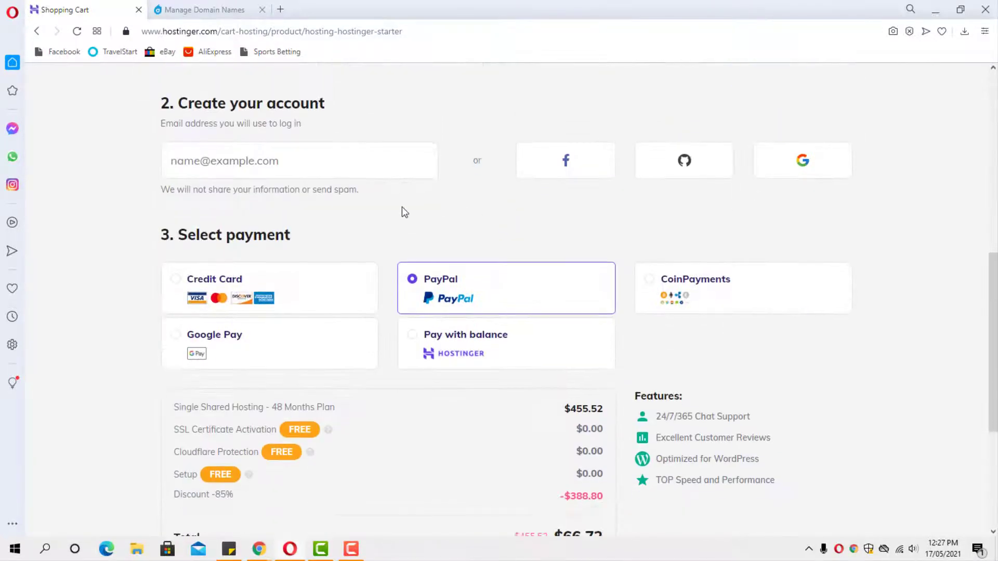
{"action": "left_click", "coordinate": [233, 160]}
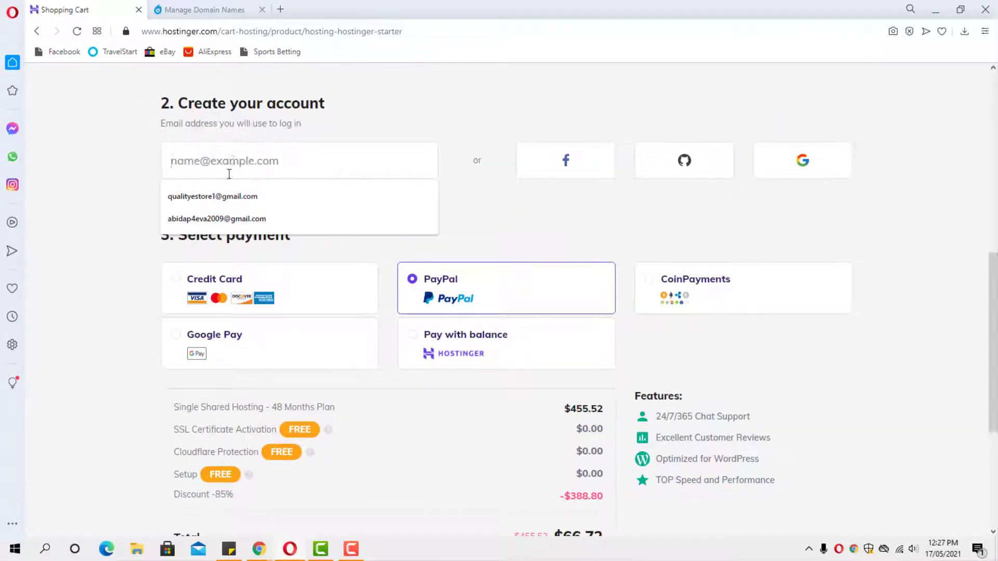
{"action": "left_click", "coordinate": [227, 214]}
{"action": "scroll", "coordinate": [408, 190], "scroll_direction": "down", "scroll_amount": 4}
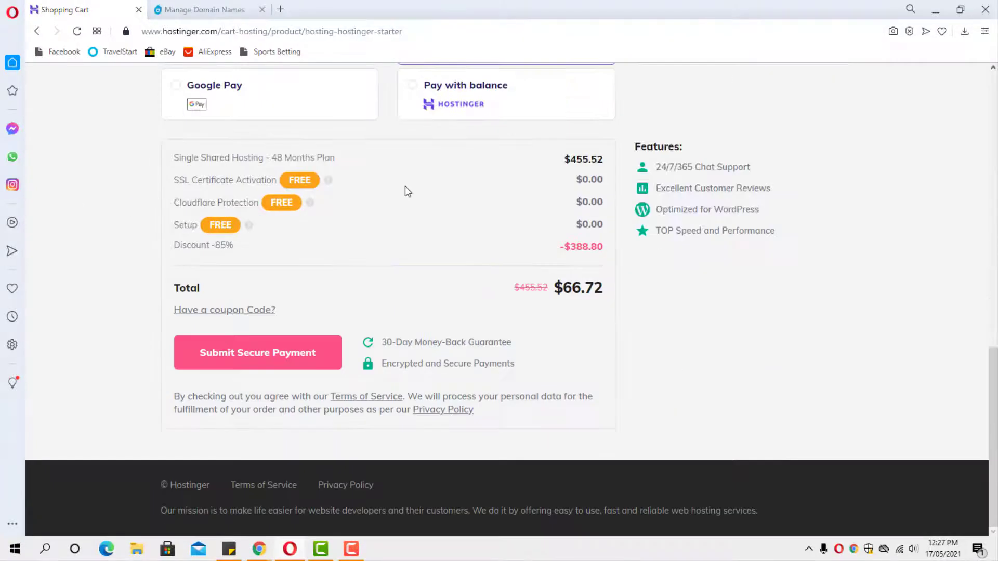
{"action": "left_click", "coordinate": [223, 359]}
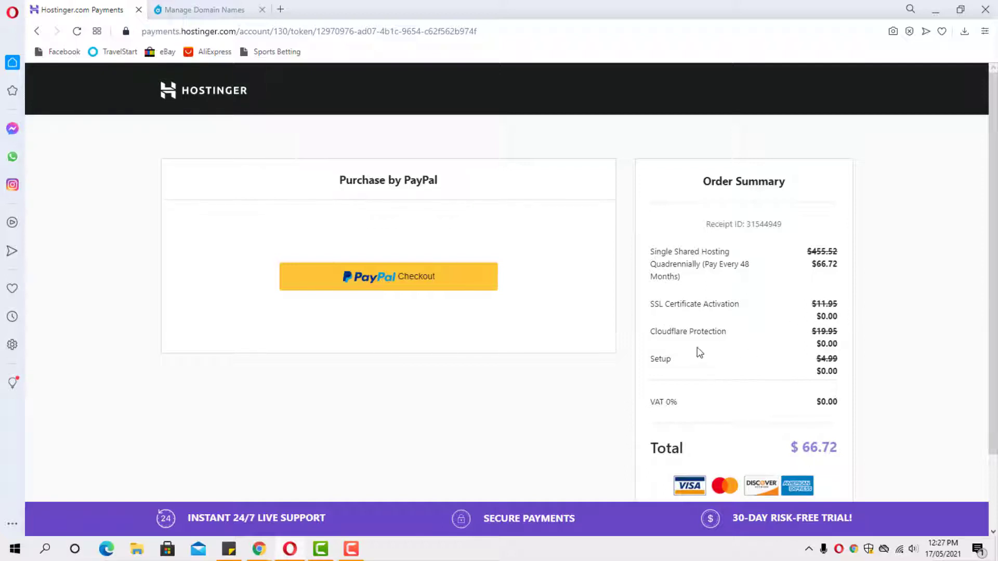
- Review the order summary and proceed to the PayPal checkout
{"action": "scroll", "coordinate": [760, 330], "scroll_direction": "down", "scroll_amount": 1}
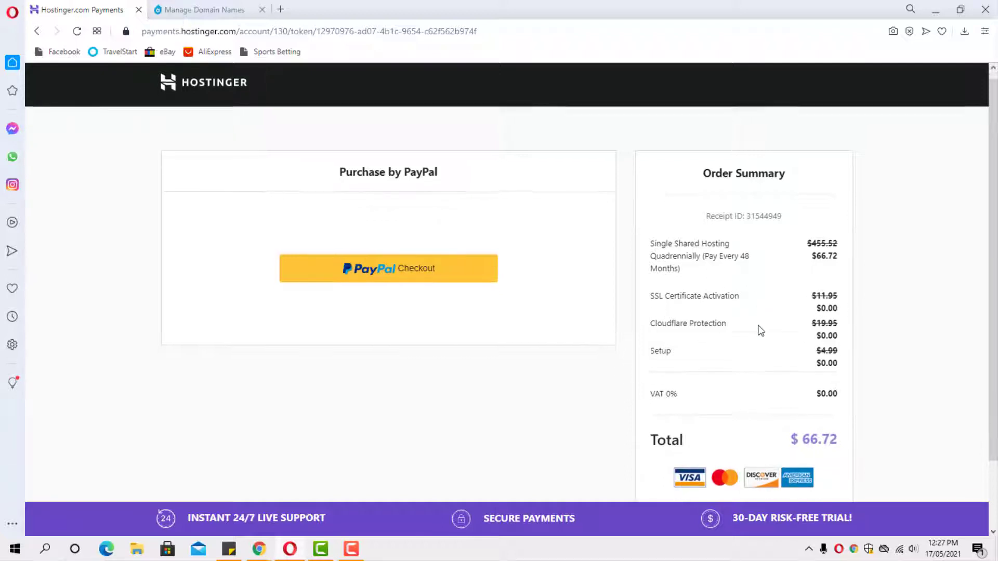
{"action": "scroll", "coordinate": [743, 329], "scroll_direction": "down", "scroll_amount": 1}
{"action": "scroll", "coordinate": [499, 318], "scroll_direction": "up", "scroll_amount": 1}
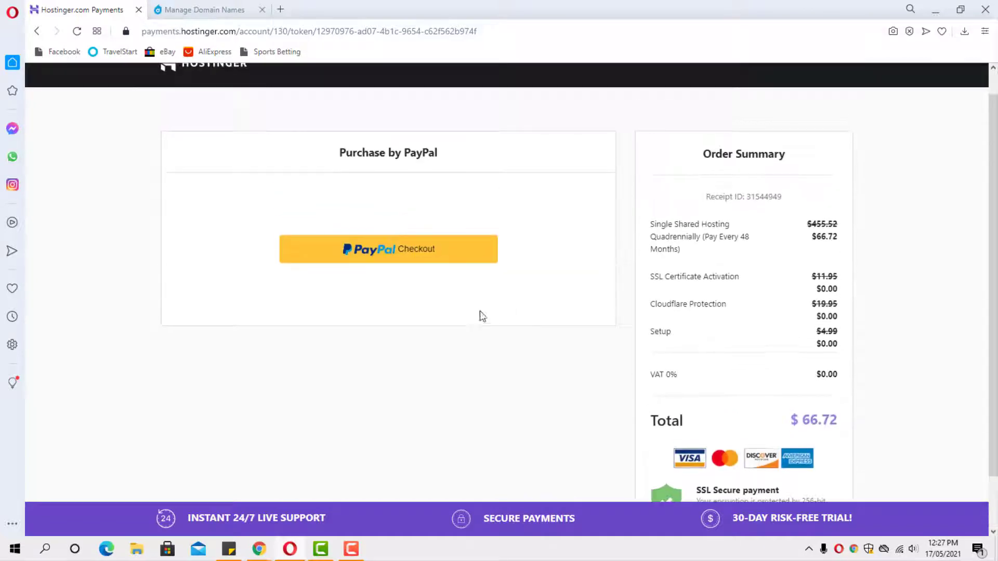
{"action": "left_click", "coordinate": [345, 255]}
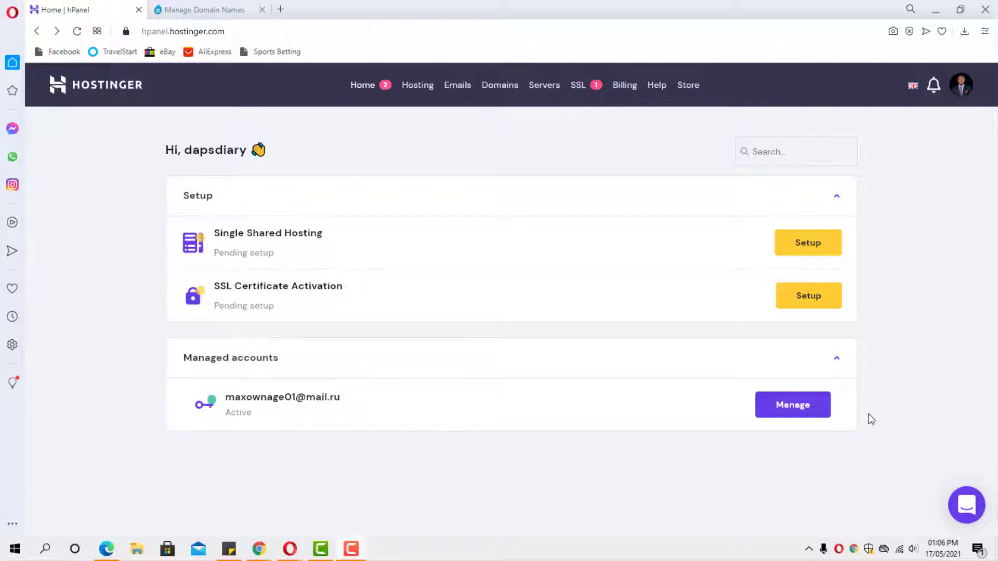
- Start the guided setup of the Single Shared Hosting plan and choose to use an existing domain
{"action": "left_click", "coordinate": [808, 249]}
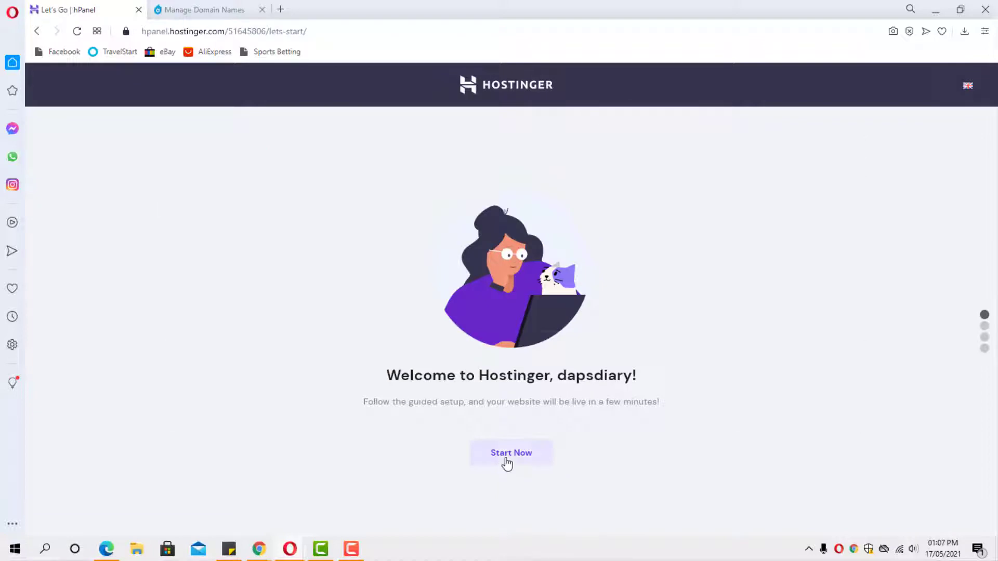
{"action": "left_click", "coordinate": [507, 459]}
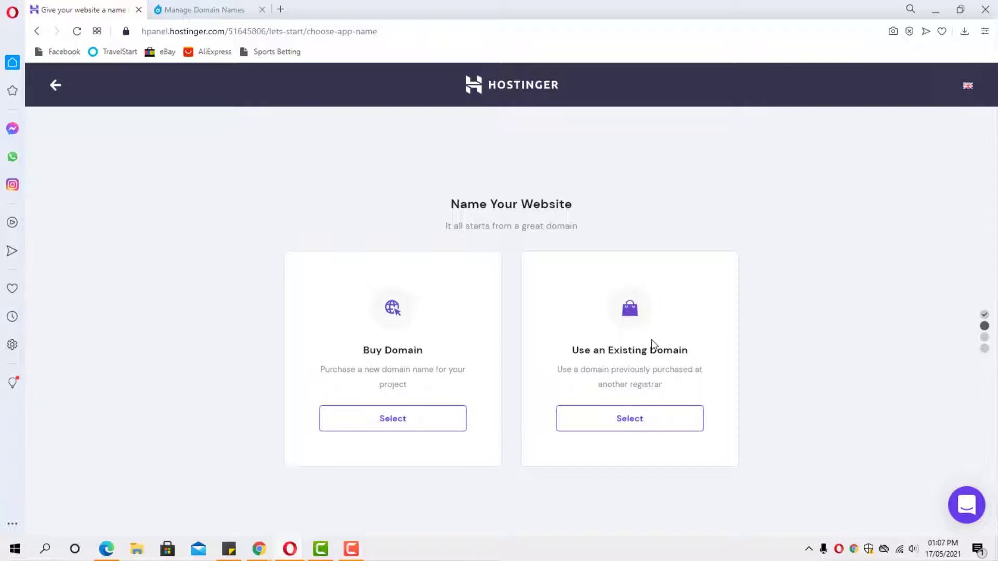
{"action": "left_click", "coordinate": [634, 423]}
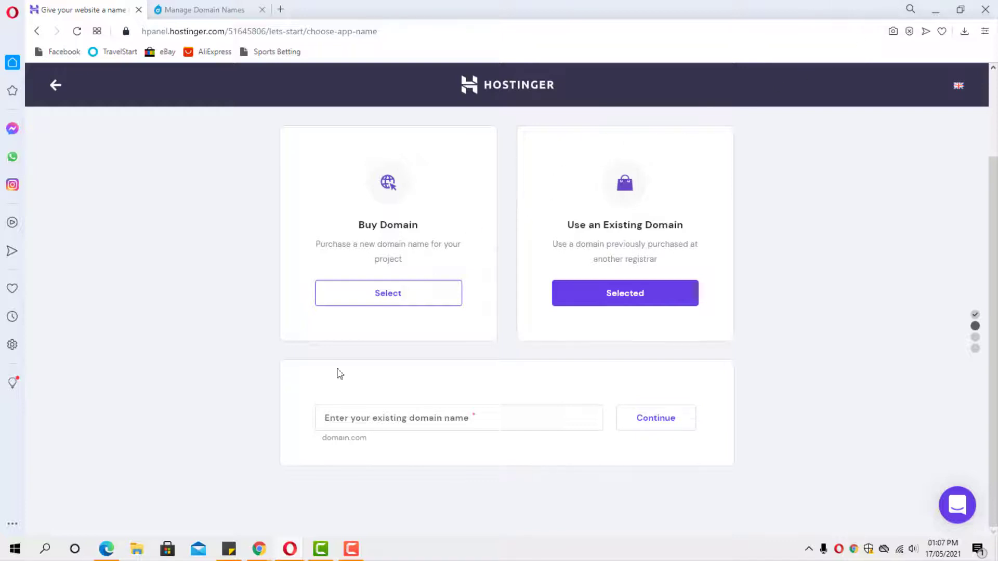
- Switch to the private browser window and copy the domain part wpdesignmastery.com/ of the open page's address
{"action": "left_click", "coordinate": [289, 548]}
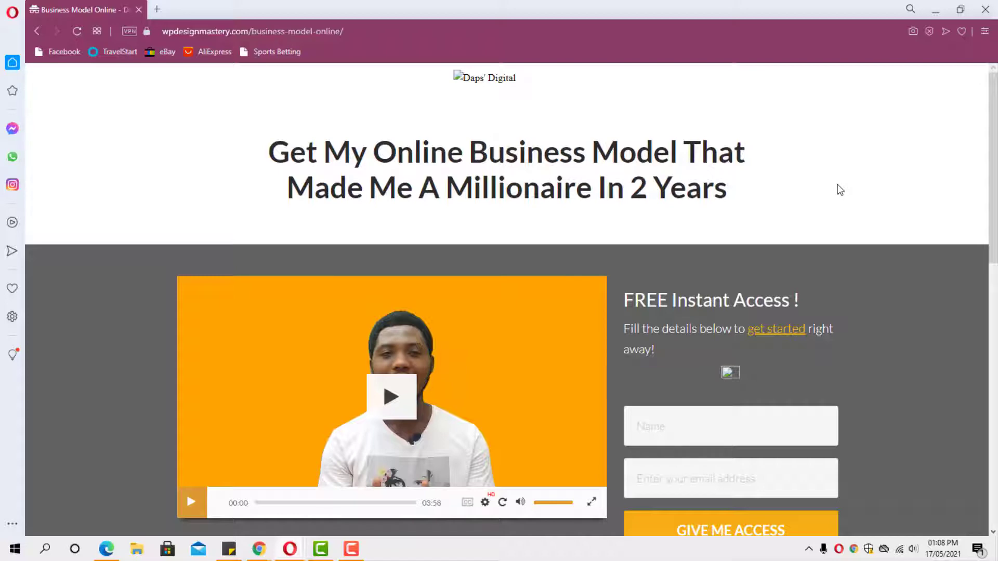
{"action": "left_click", "coordinate": [245, 31]}
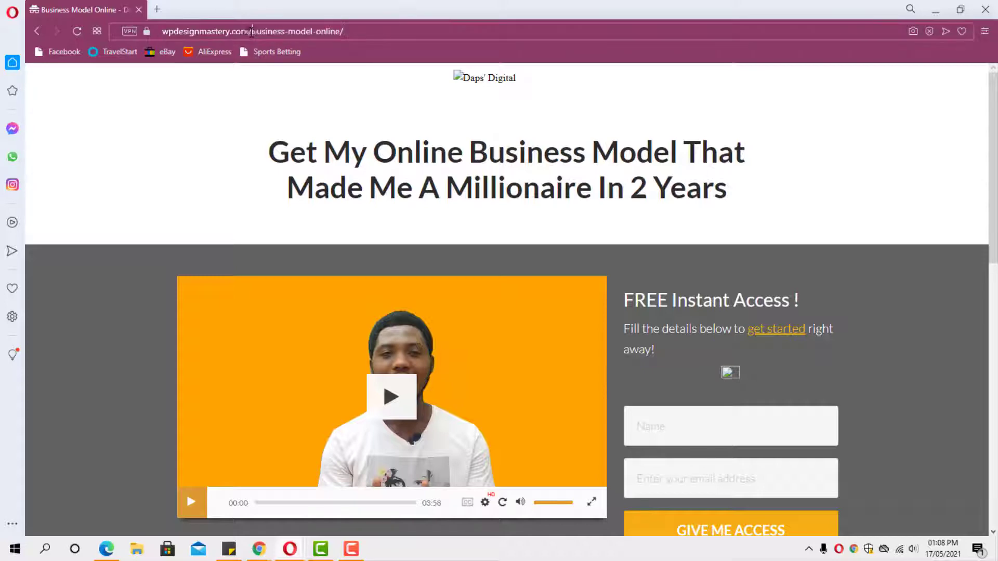
{"action": "left_click_drag", "start_coordinate": [252, 32], "coordinate": [153, 39]}
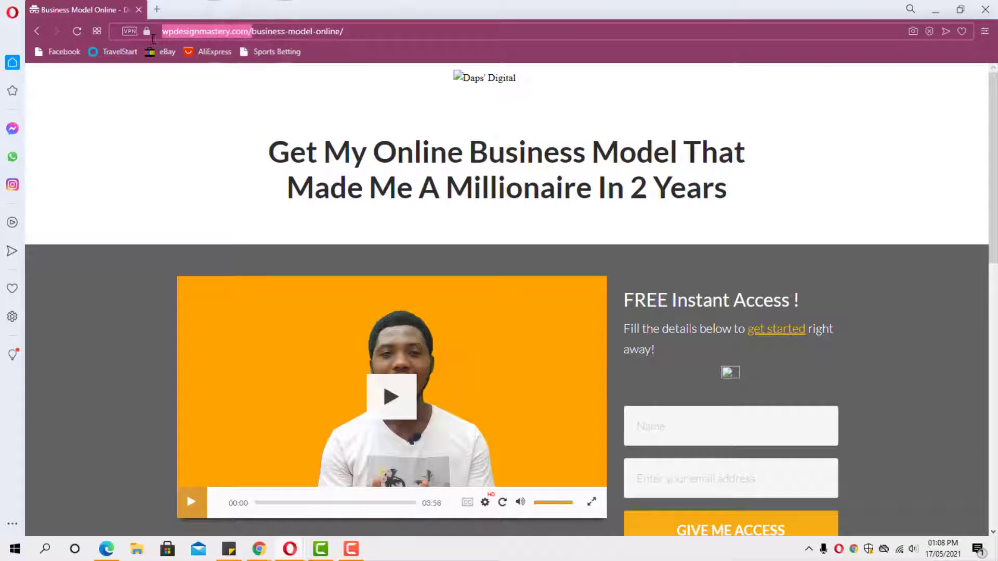
{"action": "right_click", "coordinate": [191, 33]}
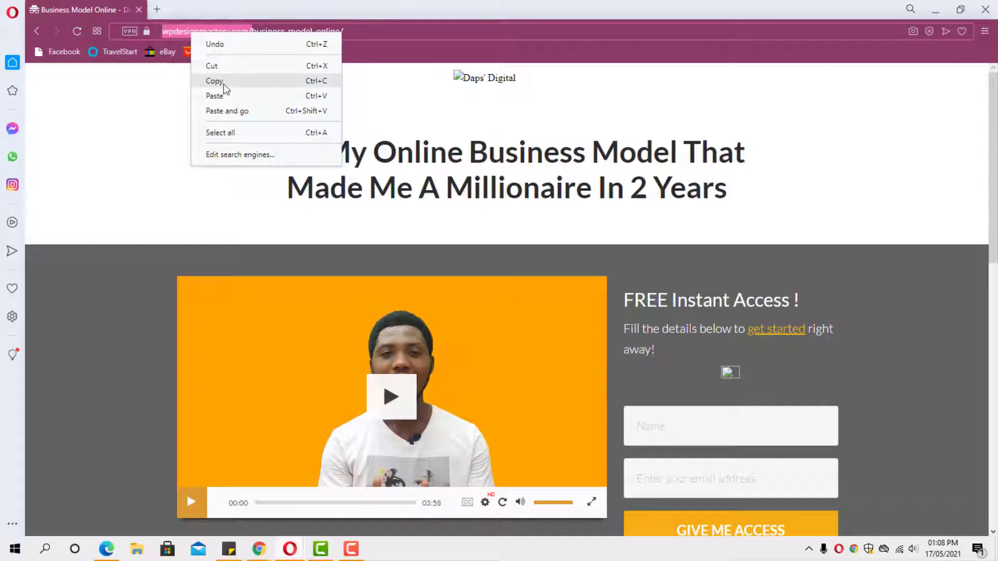
{"action": "left_click", "coordinate": [223, 81]}
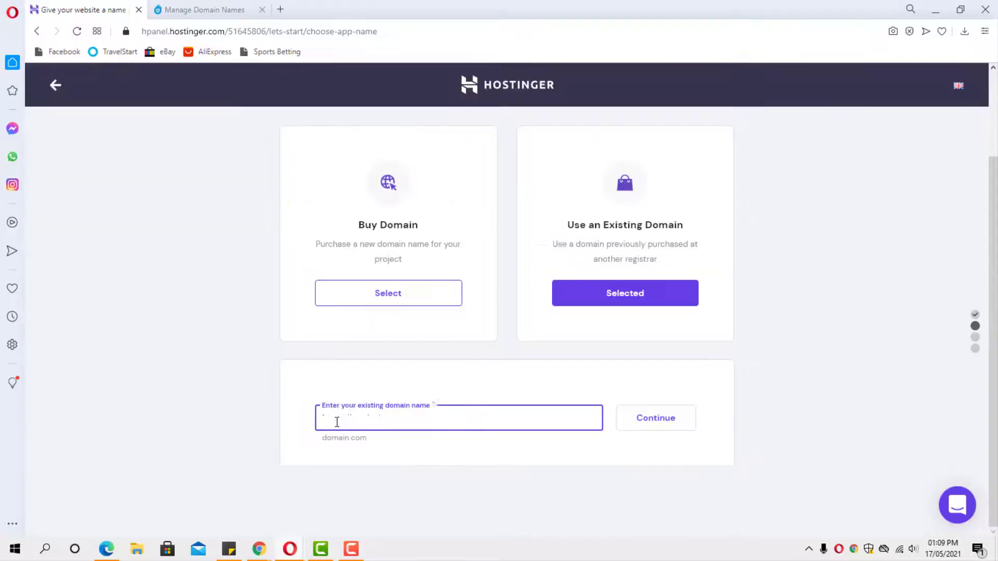
{"action": "key", "text": "ctrl+v"}
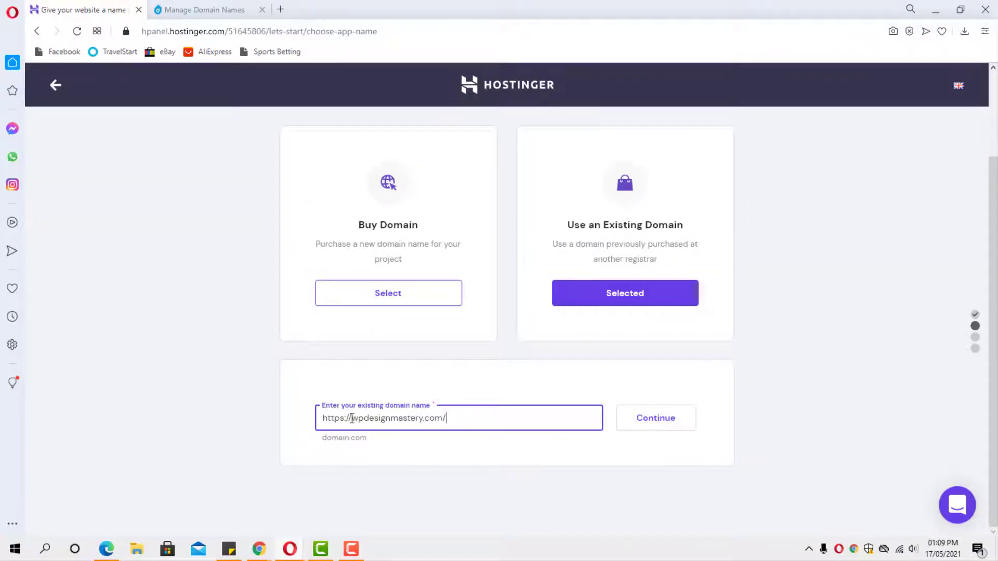
{"action": "left_click_drag", "start_coordinate": [351, 418], "coordinate": [273, 420]}
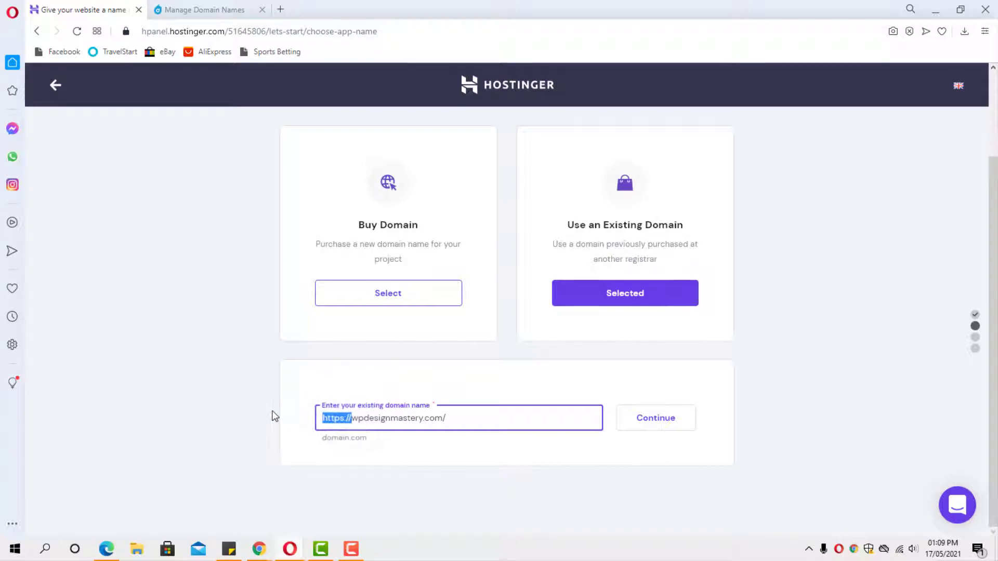
{"action": "key", "text": "BackSpace"}
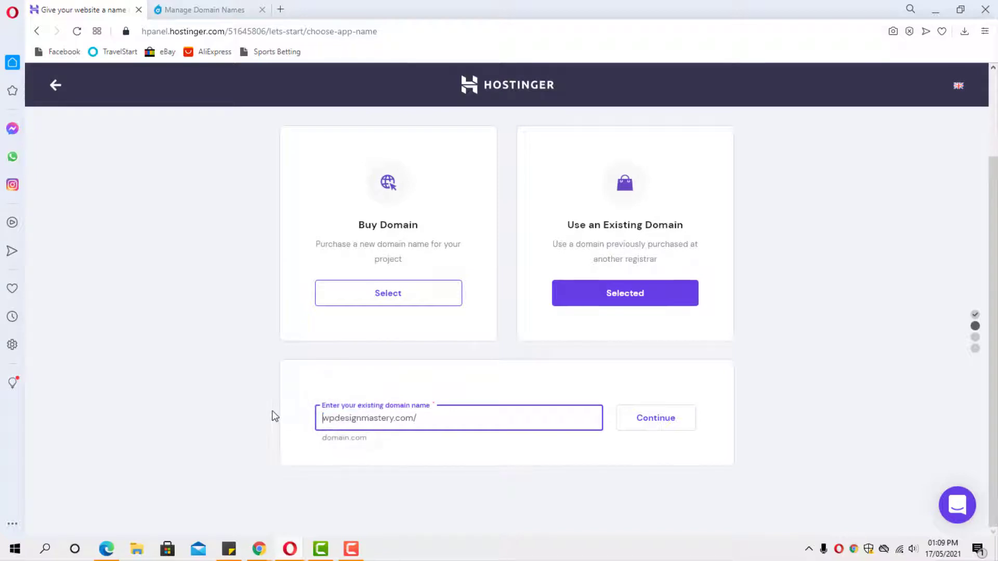
{"action": "left_click", "coordinate": [435, 412]}
{"action": "key", "text": "BackSpace"}
{"action": "left_click", "coordinate": [669, 421]}
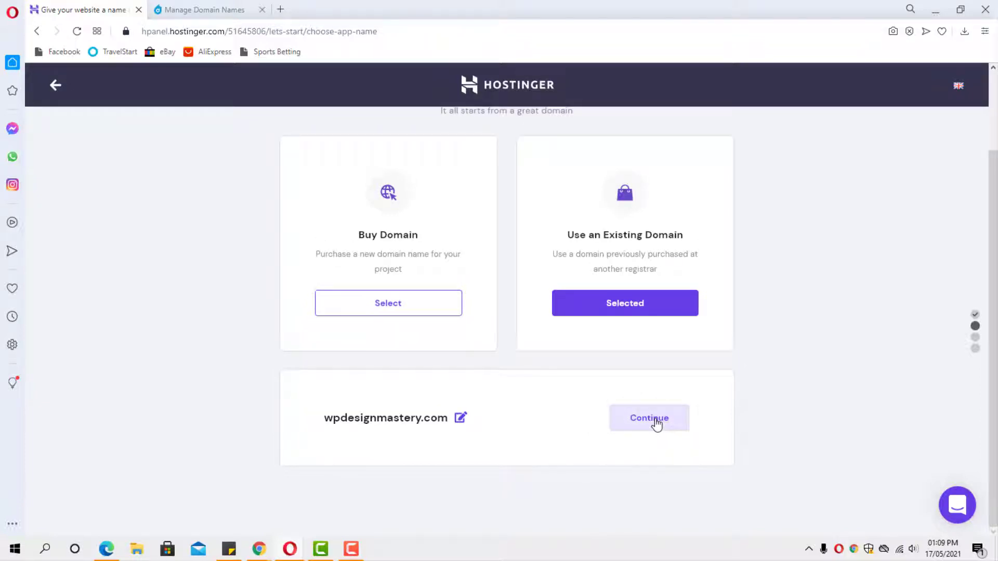
{"action": "left_click", "coordinate": [656, 423]}
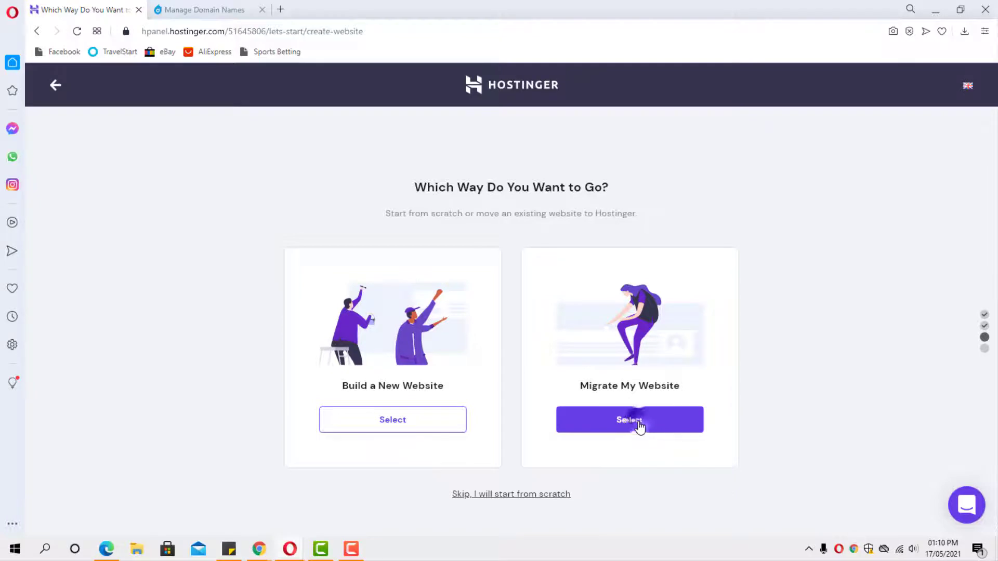
- Choose to migrate the existing website and have it transferred by the Hostinger team
{"action": "left_click", "coordinate": [640, 421]}
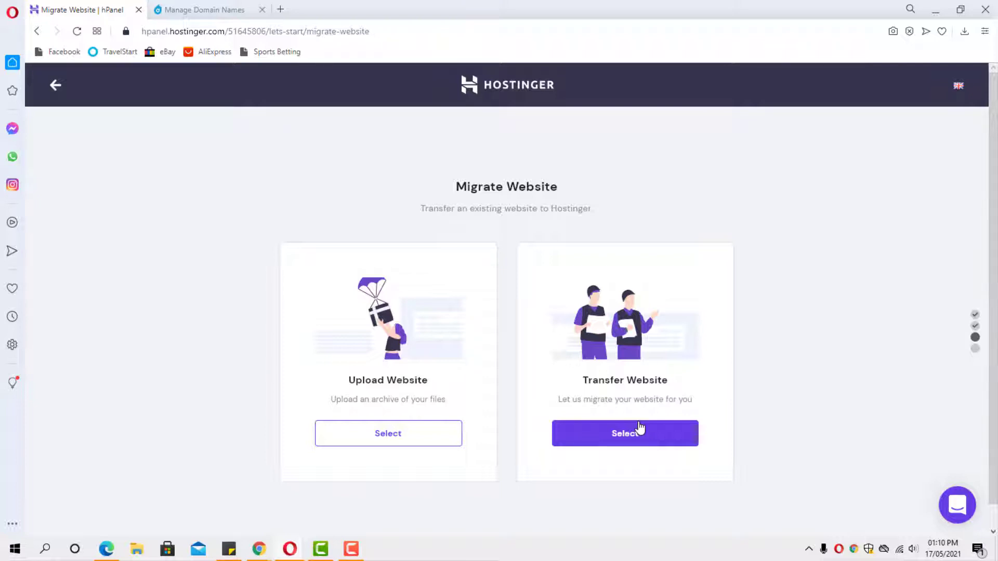
{"action": "left_click", "coordinate": [639, 432]}
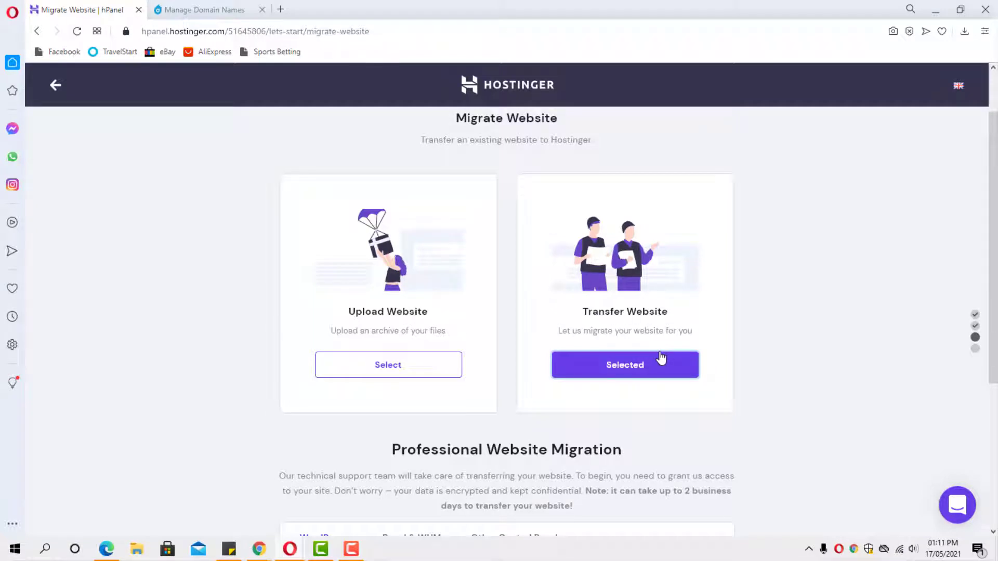
{"action": "scroll", "coordinate": [767, 334], "scroll_direction": "down", "scroll_amount": 5}
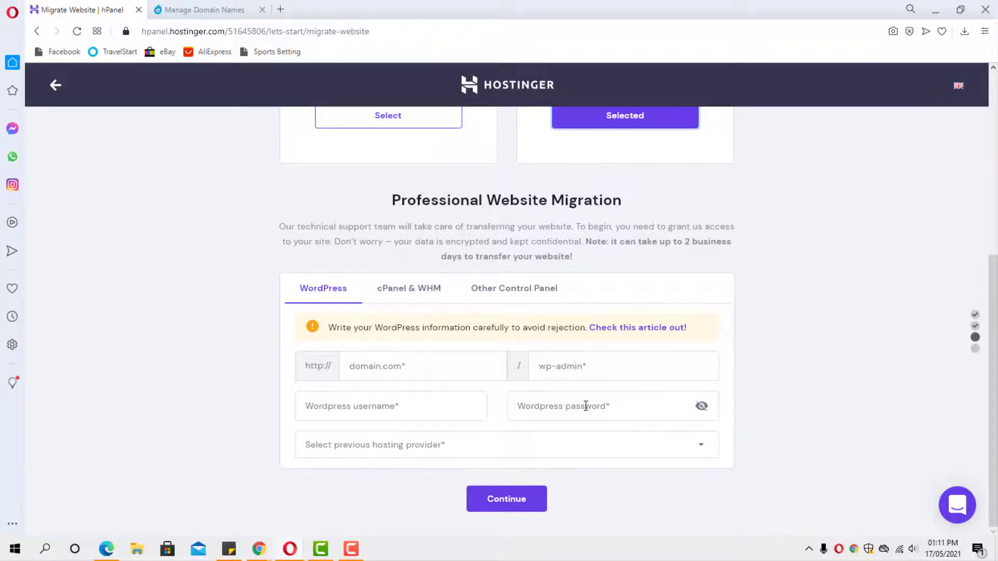
{"action": "left_click", "coordinate": [476, 448]}
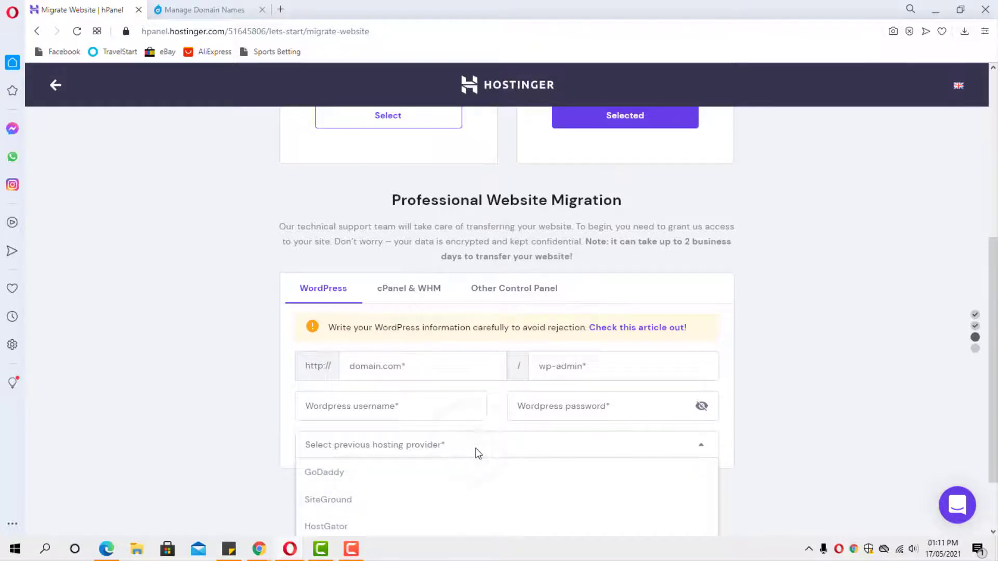
{"action": "left_click", "coordinate": [450, 360]}
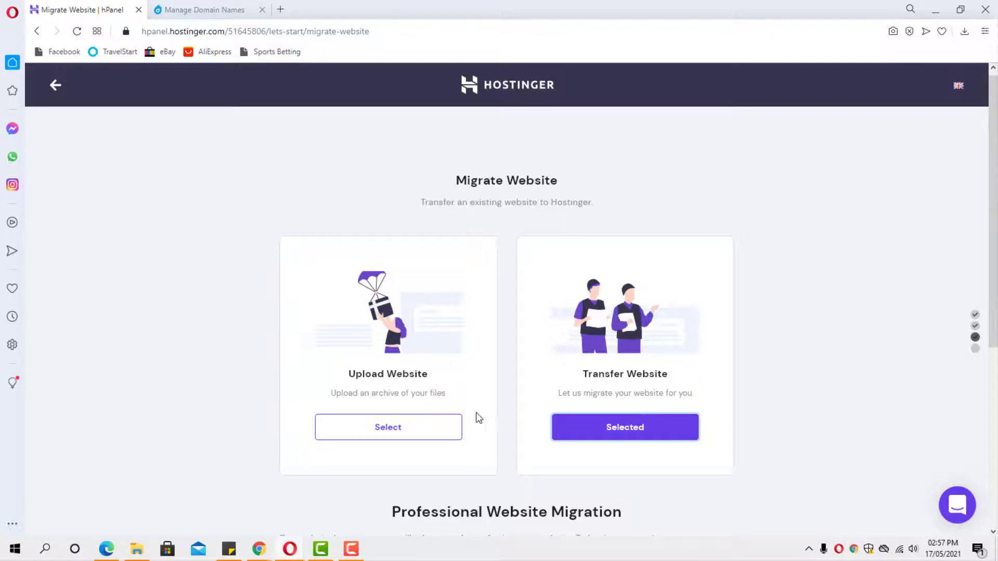
{"action": "left_click", "coordinate": [403, 437]}
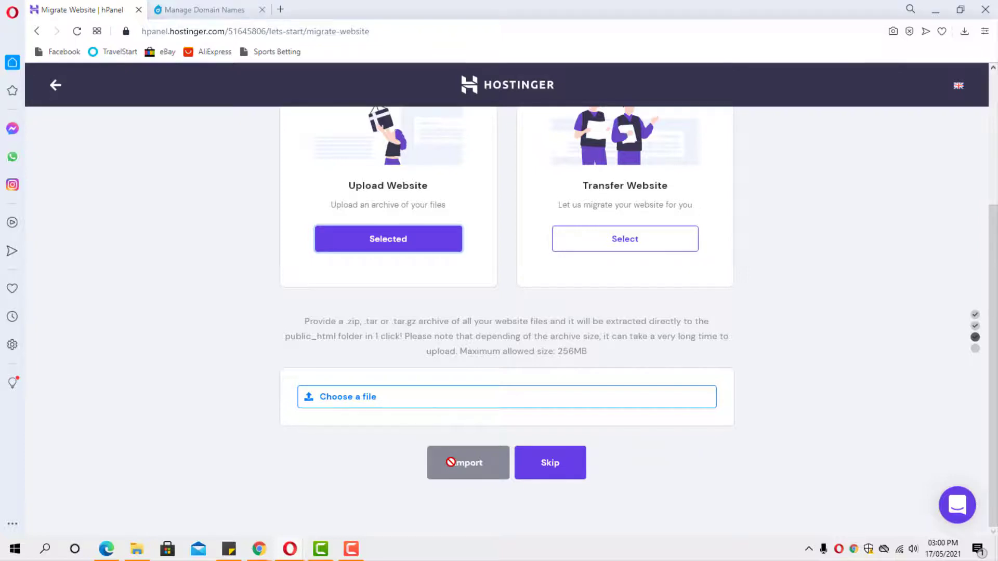
{"action": "scroll", "coordinate": [430, 460], "scroll_direction": "up", "scroll_amount": 3}
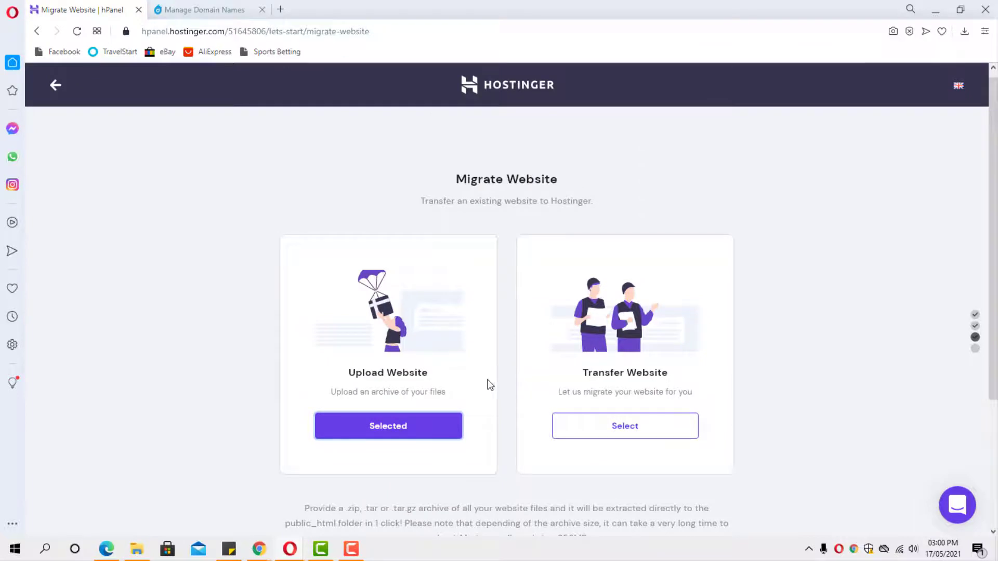
- Return to the choice between building and migrating a website and skip it to start from scratch
{"action": "left_click", "coordinate": [56, 86]}
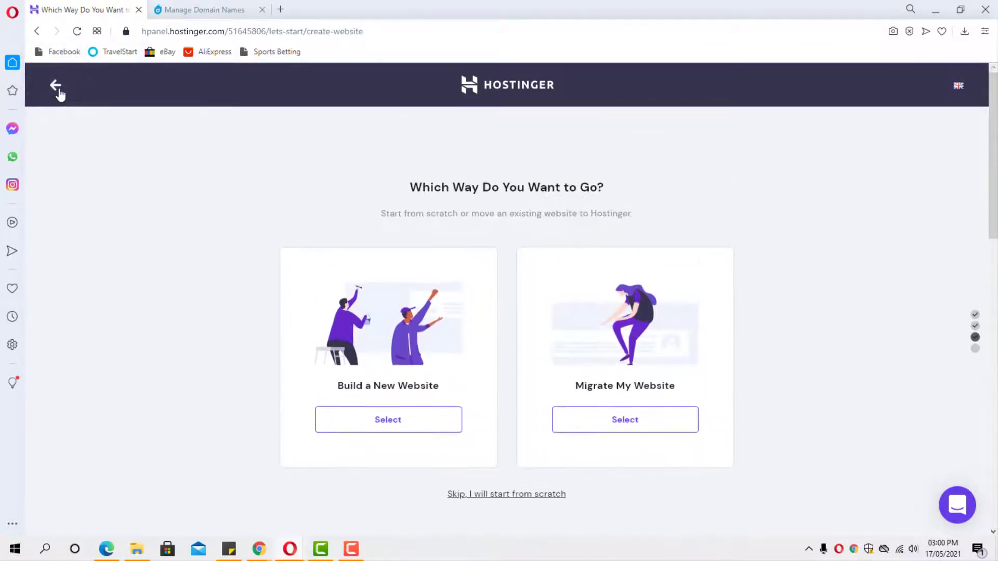
{"action": "left_click", "coordinate": [496, 494]}
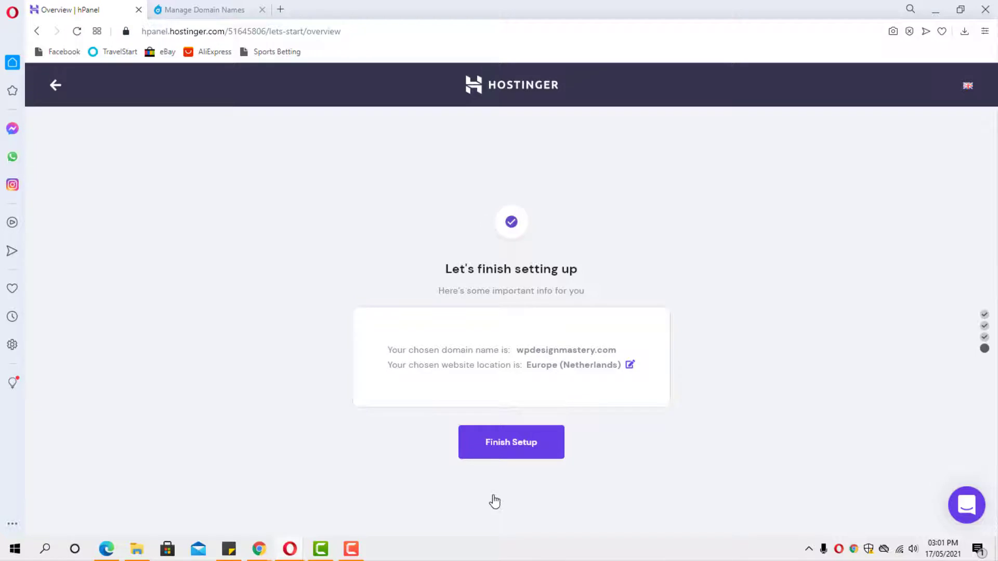
- Change the server location to Europe (United Kingdom) and finish the hosting setup
{"action": "left_click", "coordinate": [631, 365]}
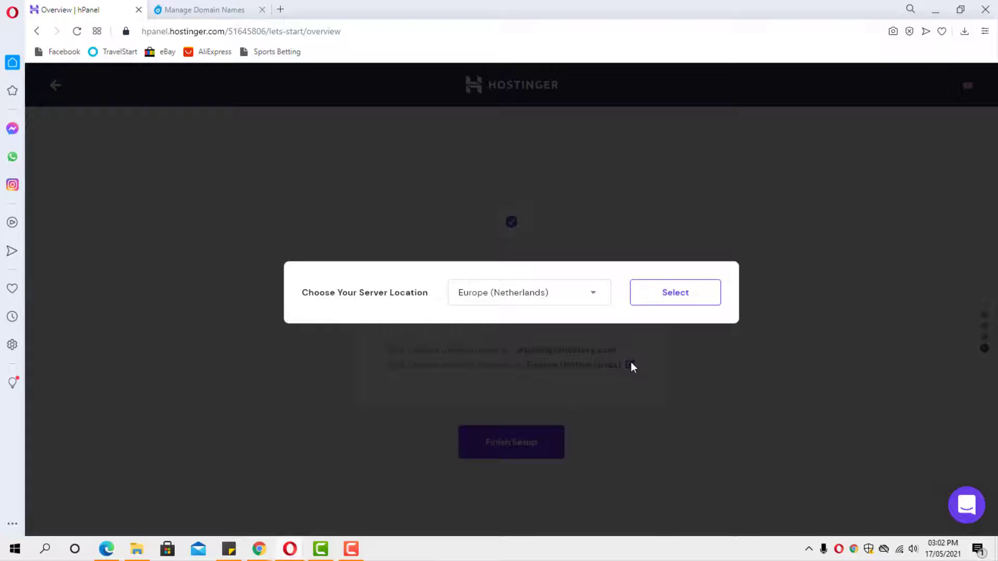
{"action": "left_click", "coordinate": [597, 292]}
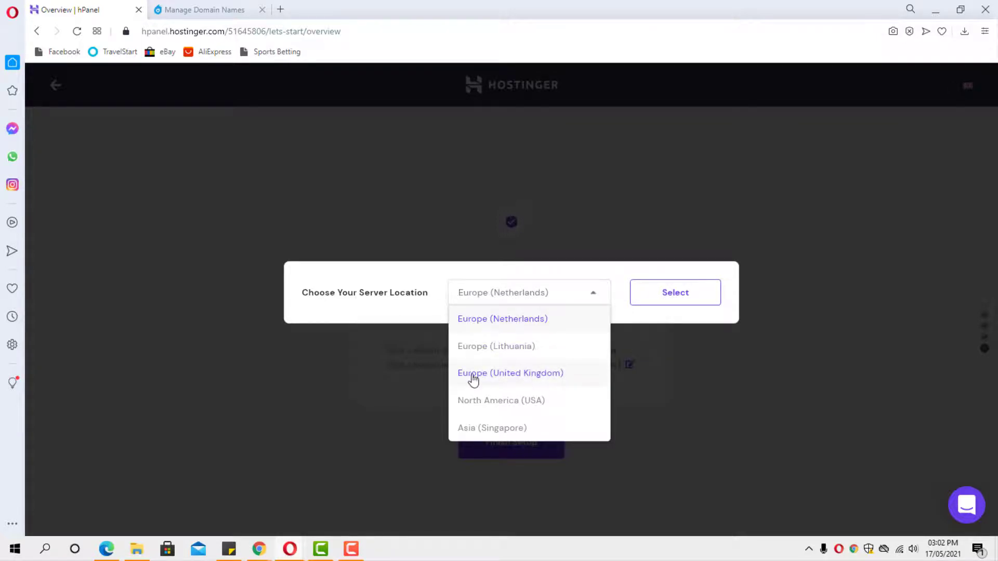
{"action": "left_click", "coordinate": [541, 374]}
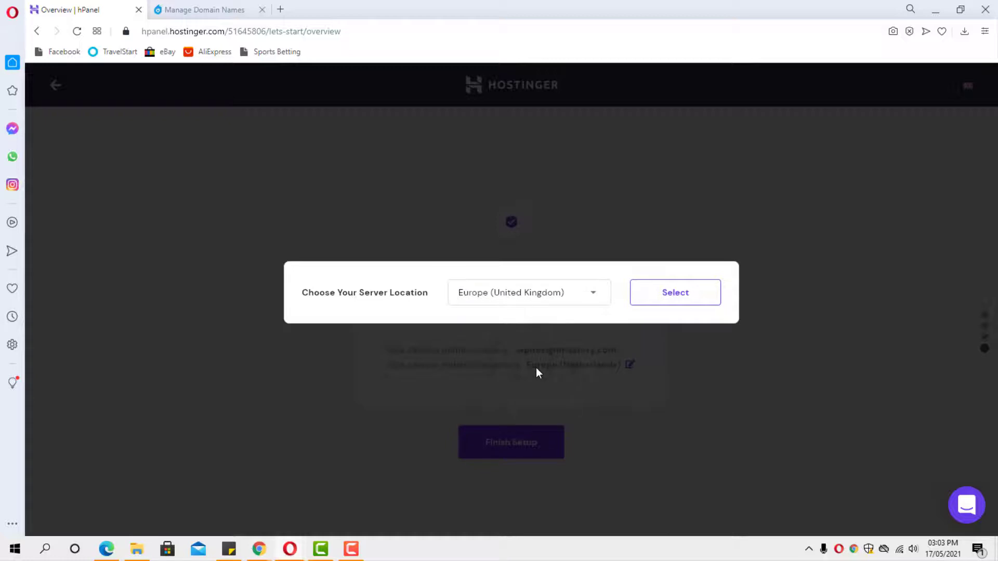
{"action": "left_click", "coordinate": [665, 291]}
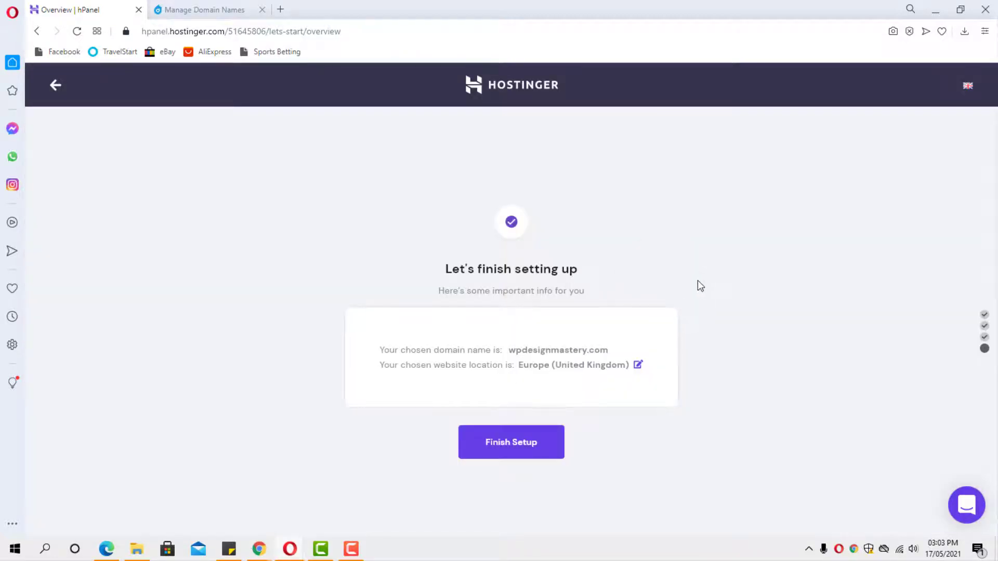
{"action": "left_click", "coordinate": [504, 446]}
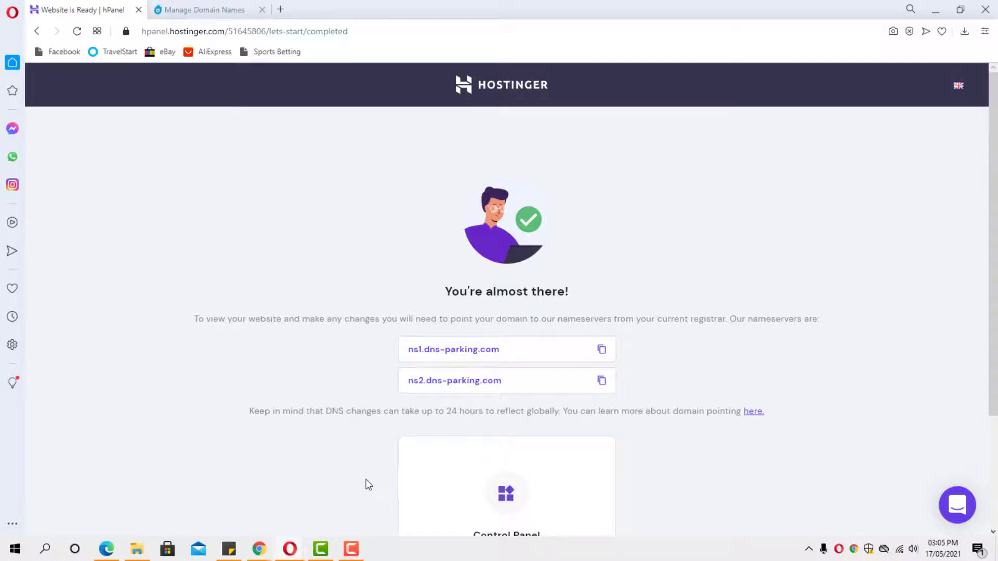
- Switch to the private window's WordPress dashboard, search the plugins for wpvivid, and install and activate the WPvivid Backup and Migration plugin
{"action": "left_click", "coordinate": [288, 551]}
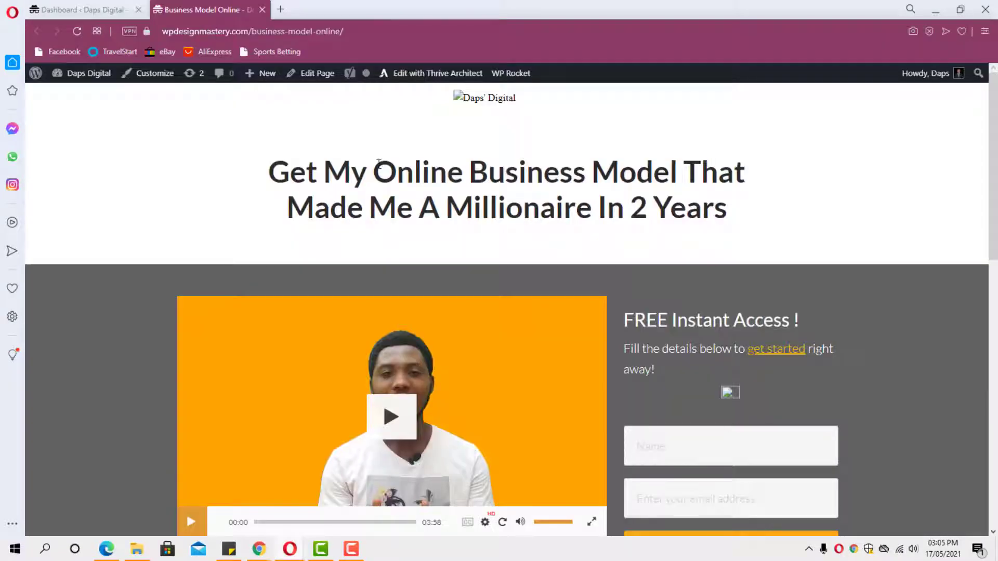
{"action": "left_click", "coordinate": [64, 8]}
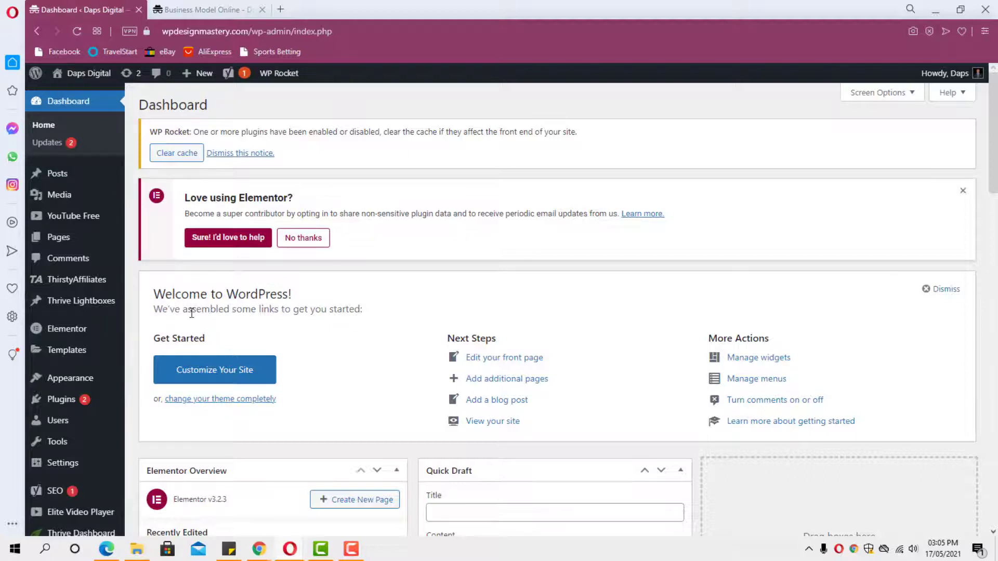
{"action": "mouse_move", "coordinate": [62, 404]}
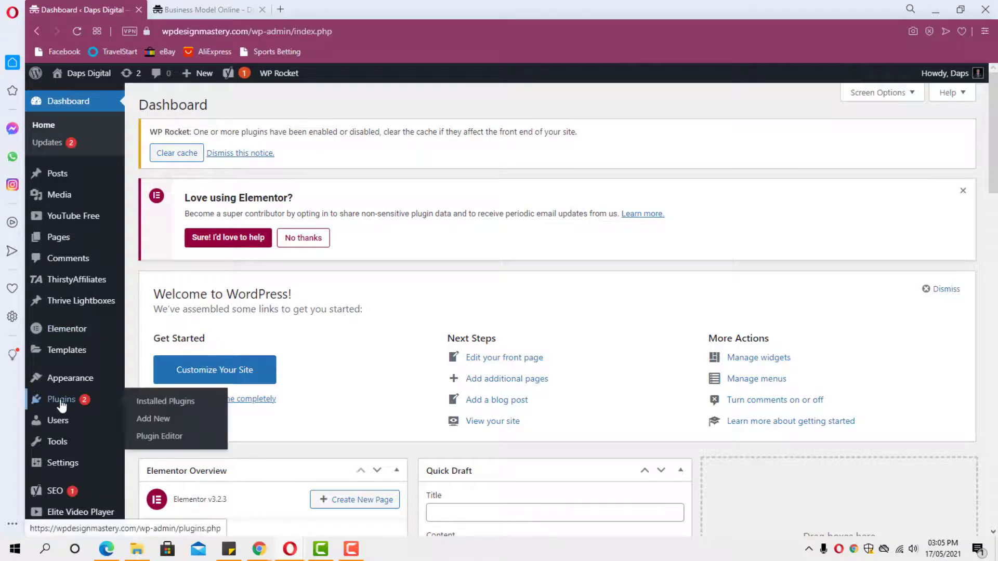
{"action": "left_click", "coordinate": [152, 418]}
{"action": "left_click", "coordinate": [811, 287]}
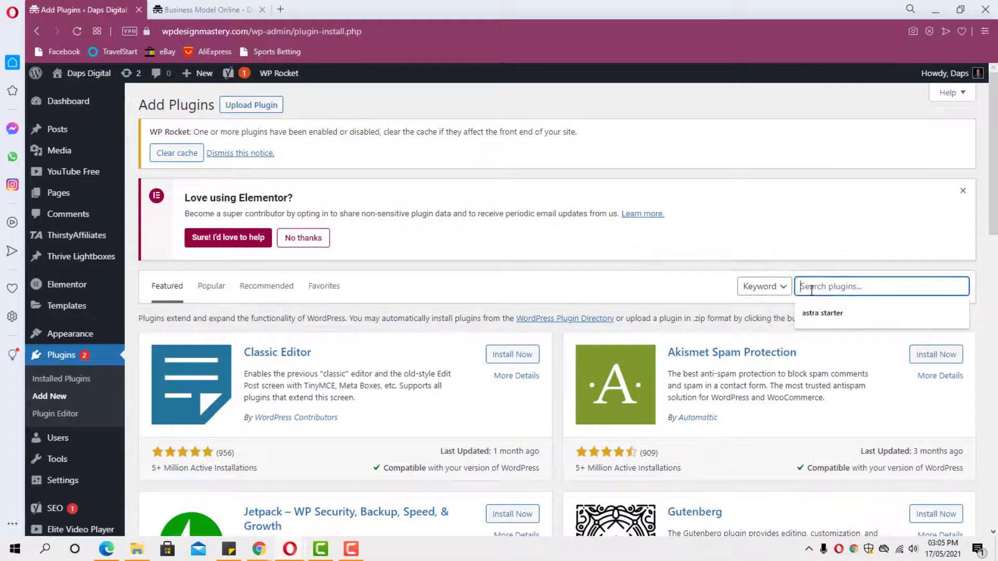
{"action": "type", "text": "wpvivid"}
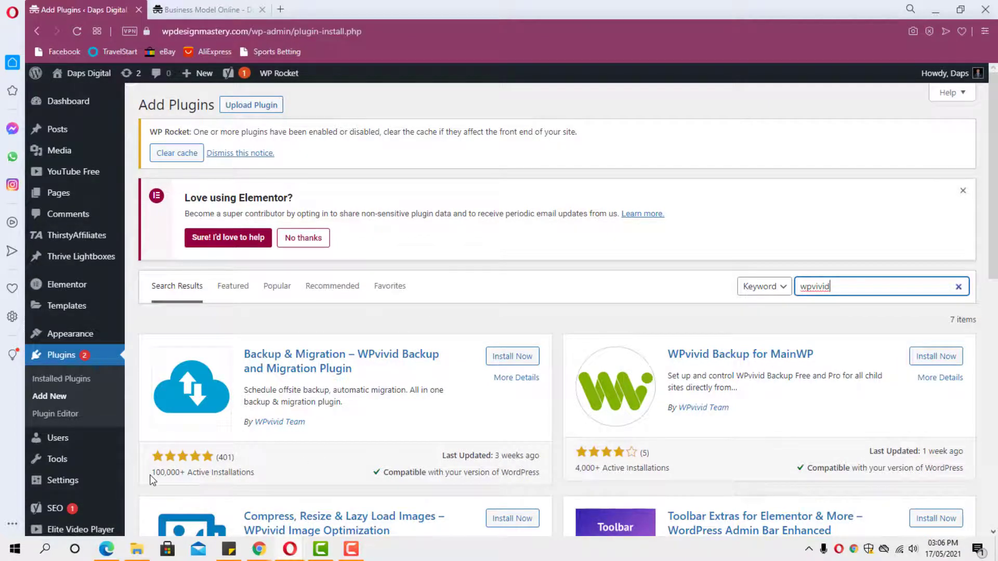
{"action": "left_click", "coordinate": [511, 358]}
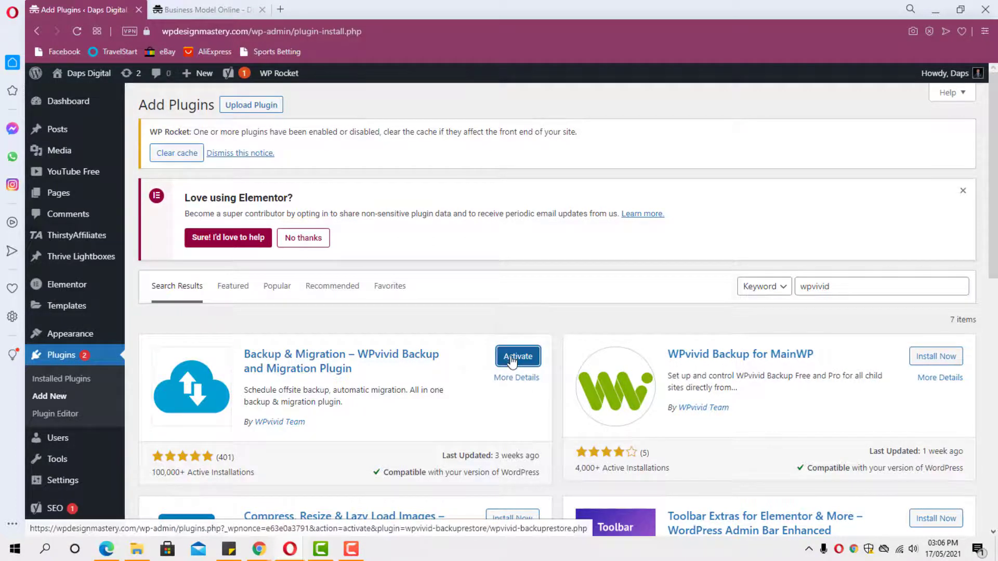
{"action": "left_click", "coordinate": [512, 359]}
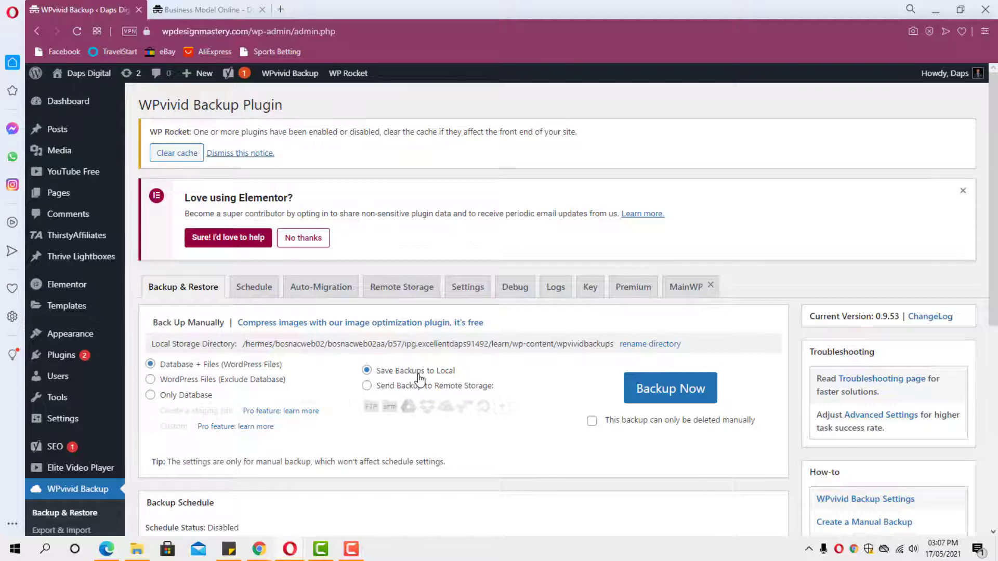
- Back up the site's database and WordPress files to local storage and download the backup's zip file
{"action": "left_click", "coordinate": [644, 388]}
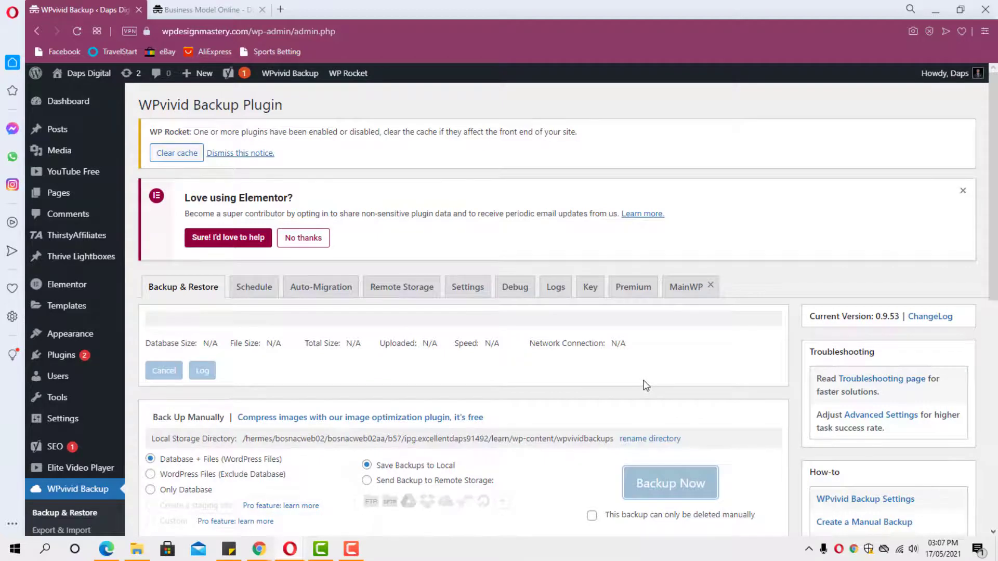
{"action": "scroll", "coordinate": [621, 383], "scroll_direction": "down", "scroll_amount": 2}
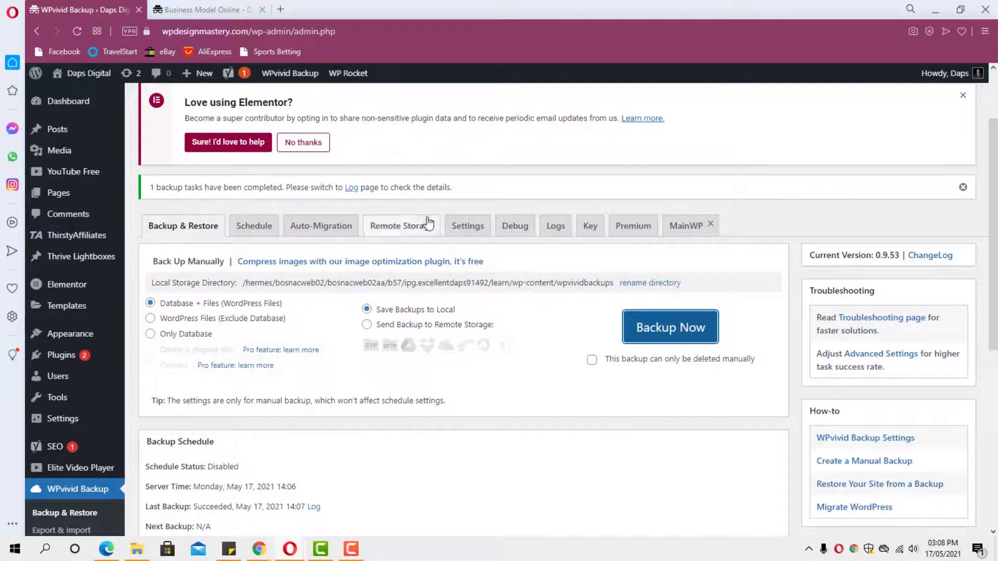
{"action": "scroll", "coordinate": [496, 206], "scroll_direction": "down", "scroll_amount": 7}
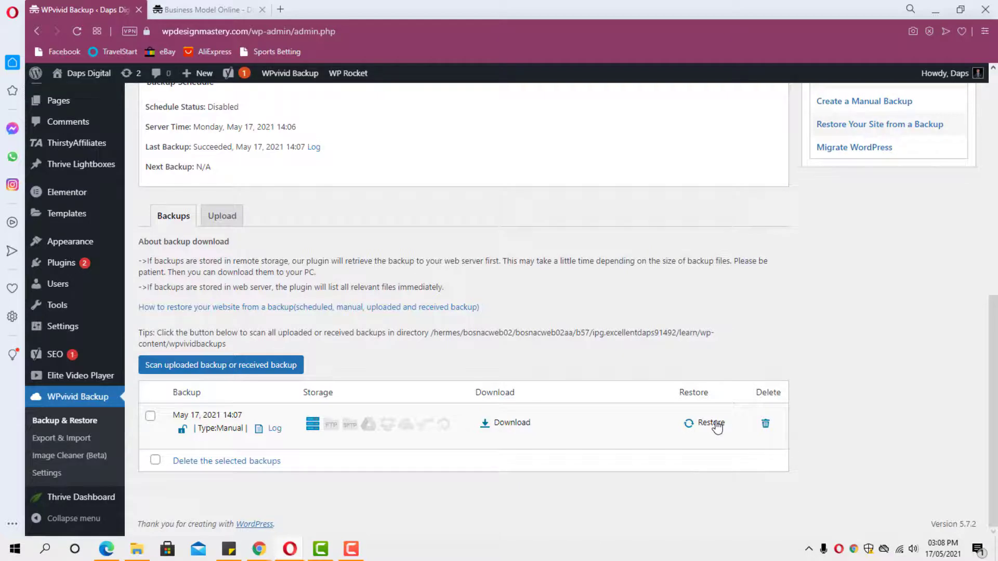
{"action": "left_click", "coordinate": [504, 425]}
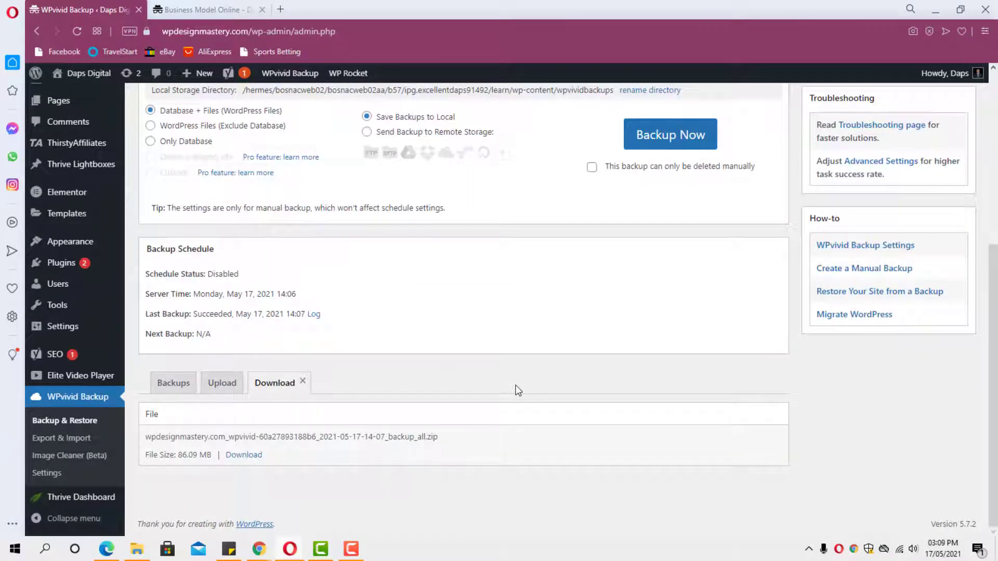
{"action": "left_click", "coordinate": [244, 455]}
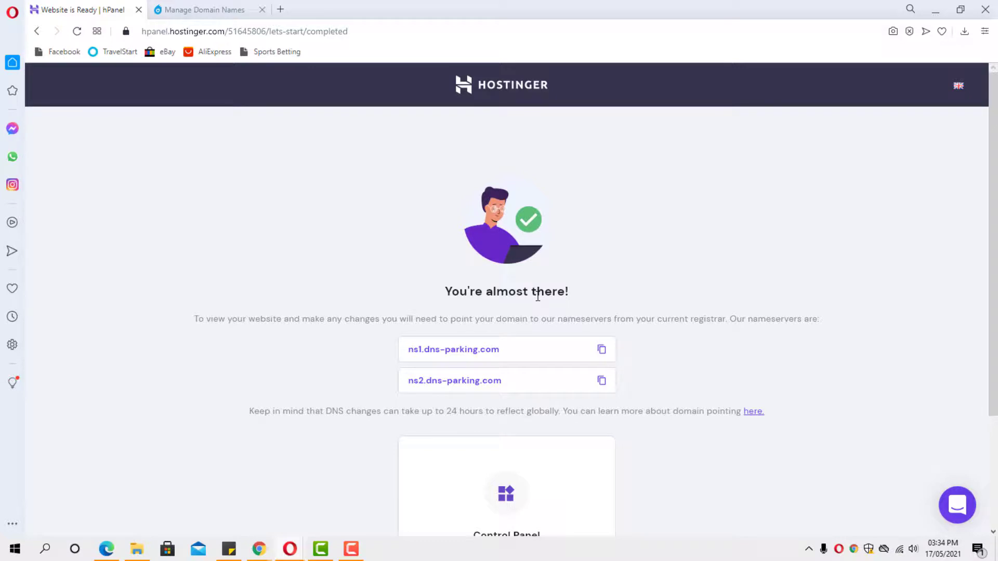
- Switch to Dynadot's domain list and open the DNS settings of wpdesignmastery.com
{"action": "left_click", "coordinate": [204, 9]}
{"action": "mouse_move", "coordinate": [280, 92]}
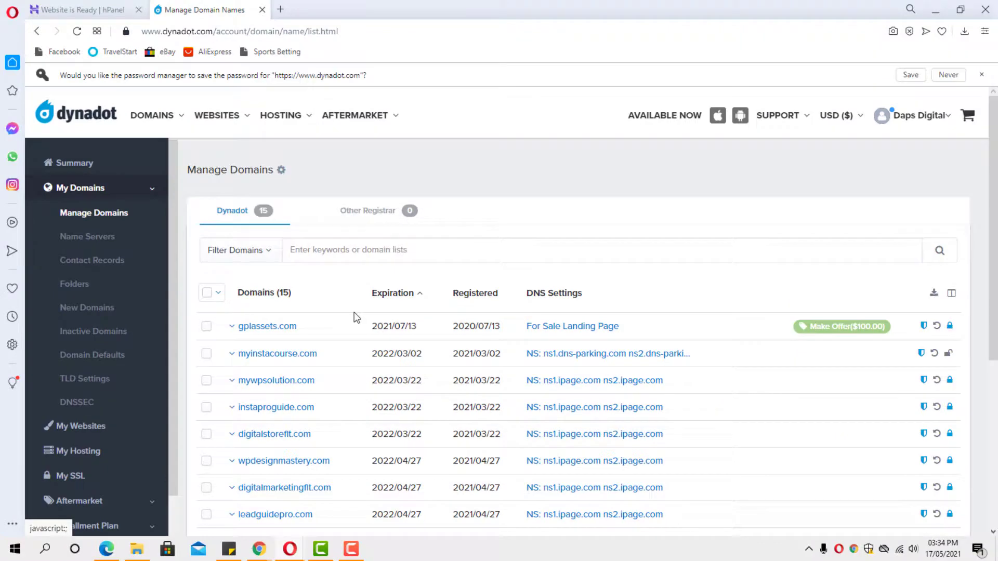
{"action": "scroll", "coordinate": [359, 315], "scroll_direction": "down", "scroll_amount": 1}
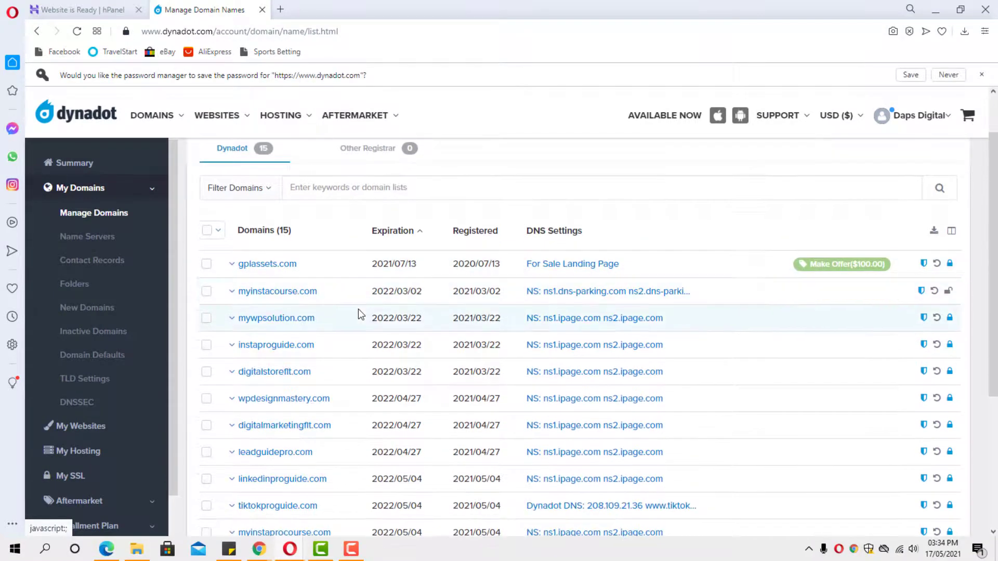
{"action": "scroll", "coordinate": [357, 313], "scroll_direction": "down", "scroll_amount": 1}
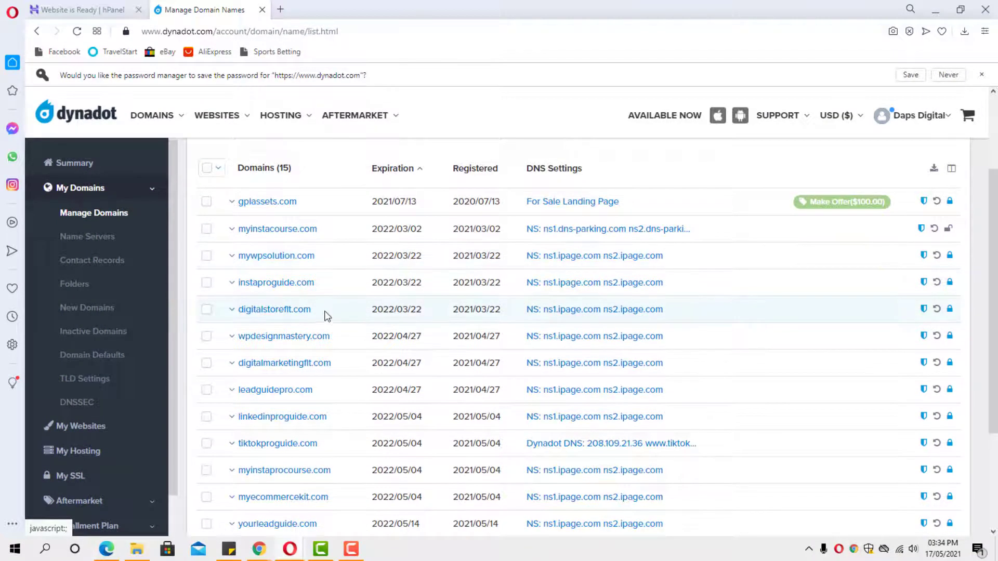
{"action": "scroll", "coordinate": [300, 322], "scroll_direction": "down", "scroll_amount": 1}
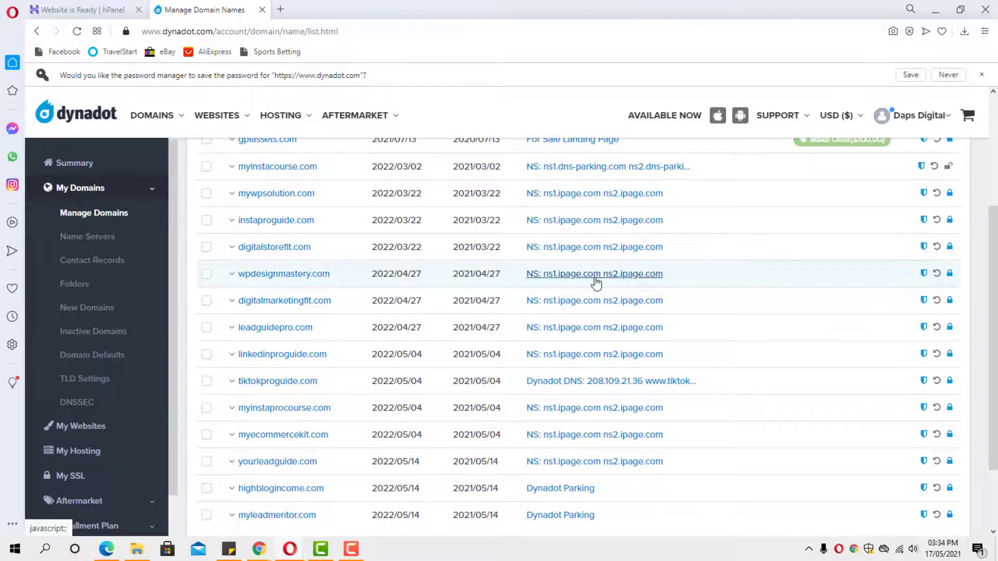
{"action": "left_click", "coordinate": [581, 251]}
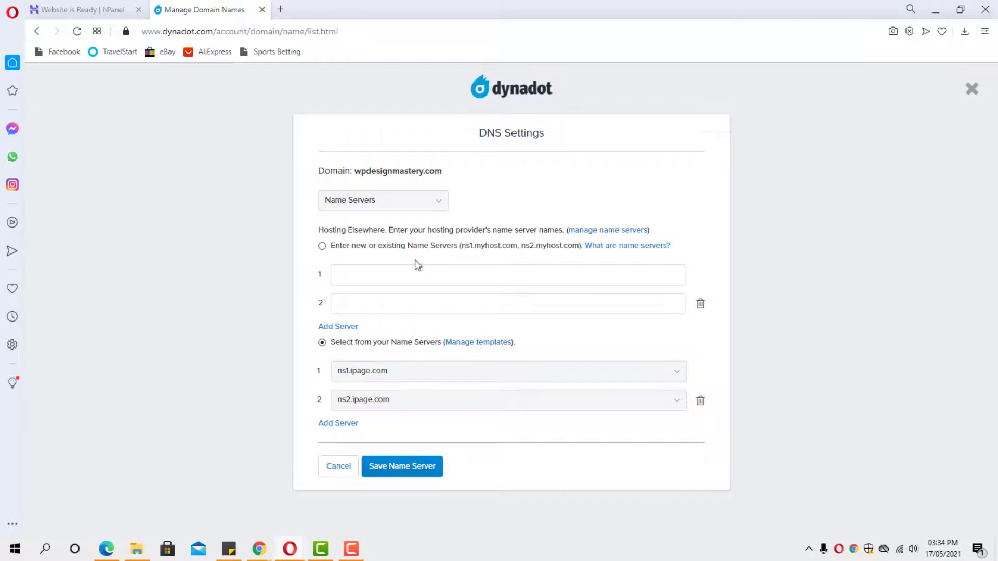
- Copy the first nameserver ns1.dns-parking.com from Hostinger and enter it as the domain's first new name server in Dynadot
{"action": "left_click", "coordinate": [64, 7]}
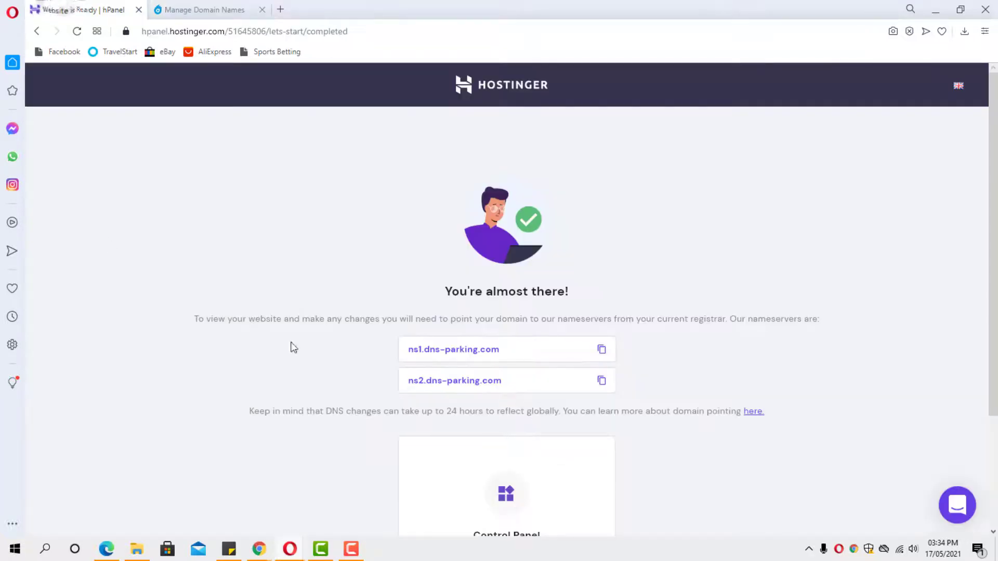
{"action": "left_click", "coordinate": [601, 349]}
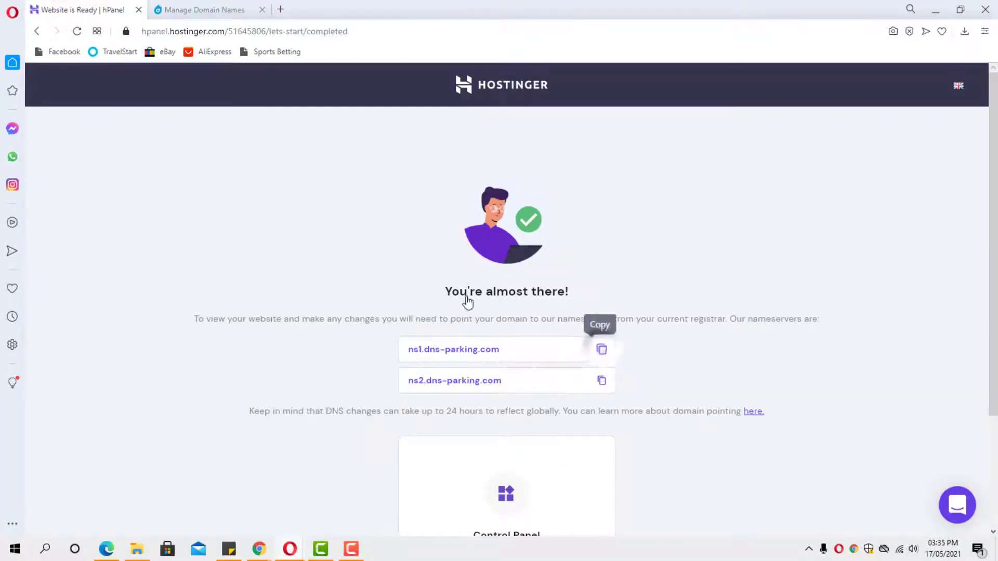
{"action": "left_click", "coordinate": [192, 9]}
{"action": "left_click", "coordinate": [368, 275]}
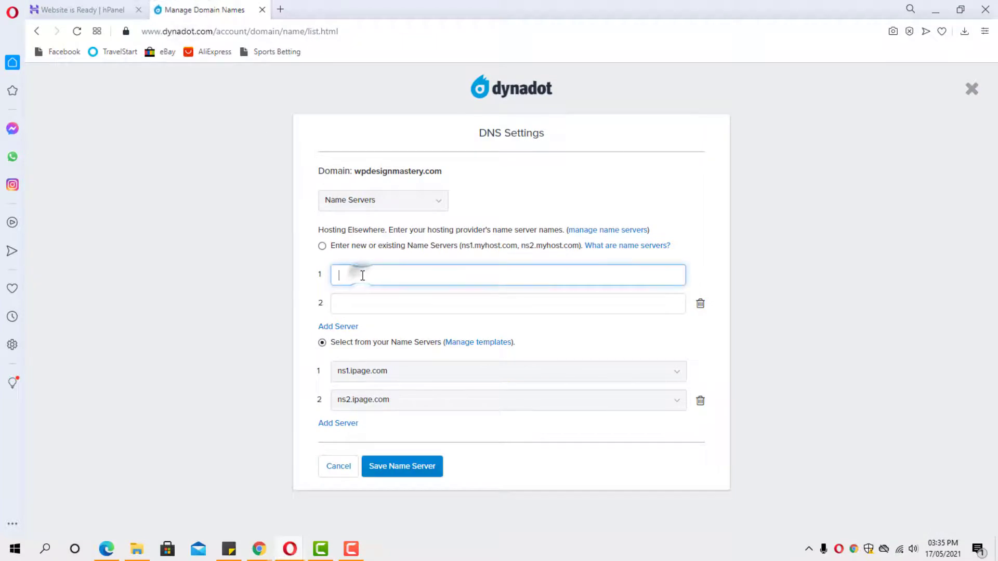
{"action": "key", "text": "ctrl+v"}
- Copy Hostinger's second nameserver ns2.dns-parking.com into the domain's second new name server in Dynadot, choose to use the entered name servers, and save
{"action": "left_click", "coordinate": [83, 9]}
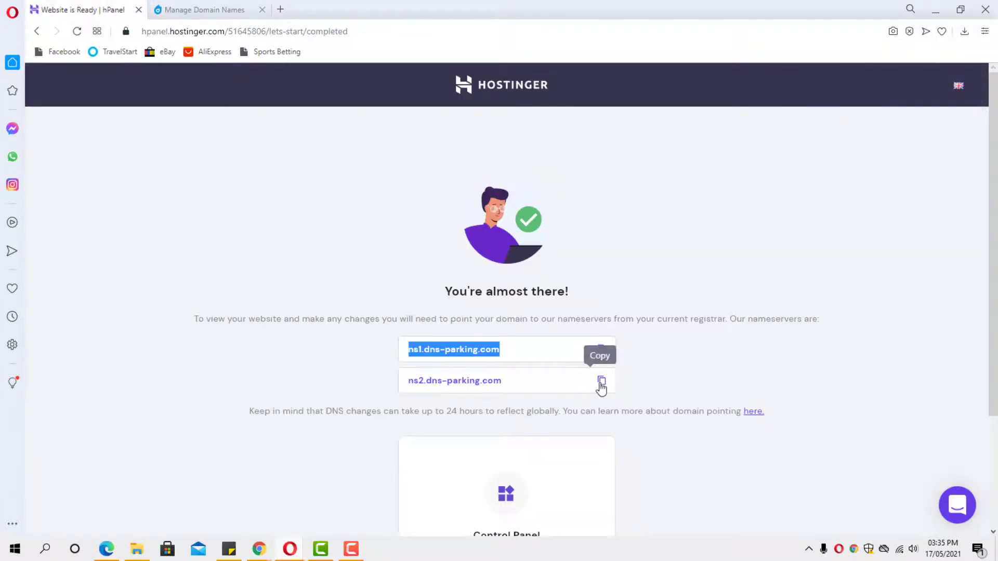
{"action": "left_click", "coordinate": [602, 380]}
{"action": "left_click", "coordinate": [222, 10]}
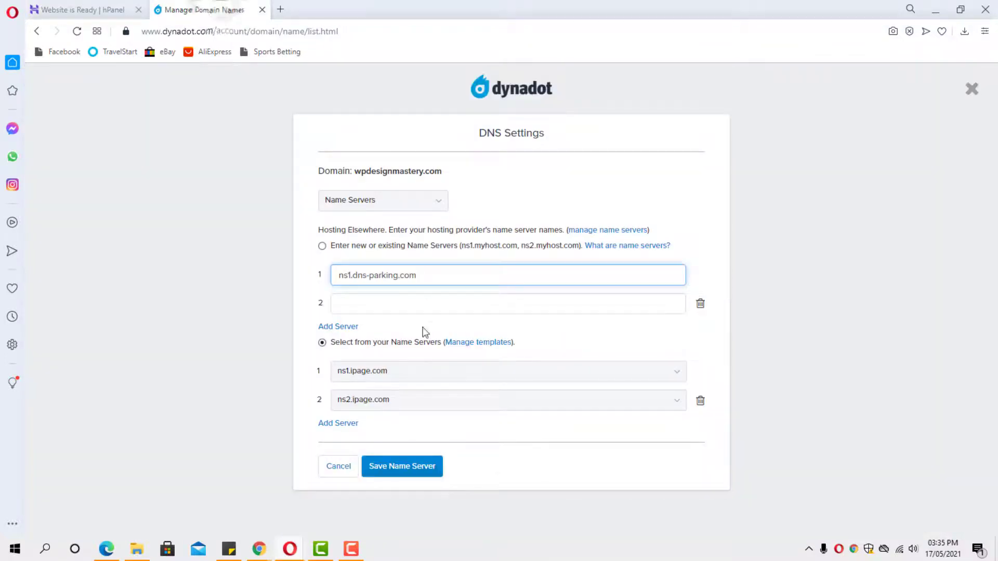
{"action": "left_click", "coordinate": [353, 307]}
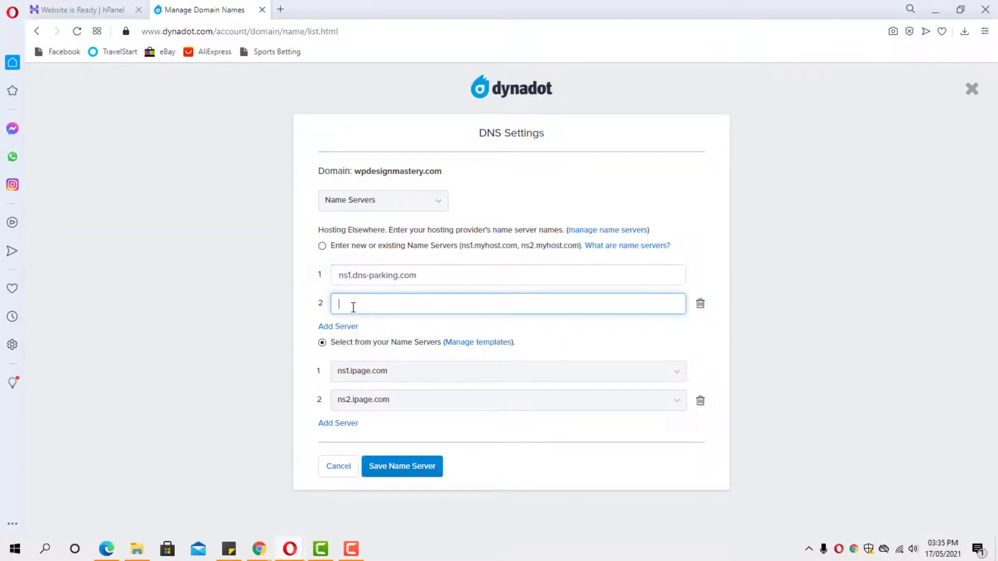
{"action": "key", "text": "ctrl+v"}
{"action": "left_click", "coordinate": [322, 246]}
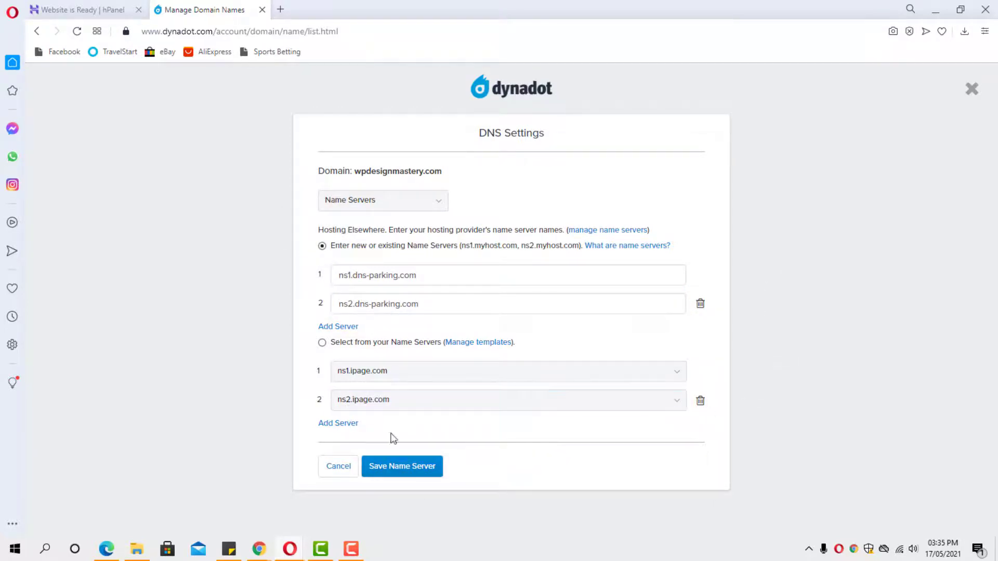
{"action": "left_click", "coordinate": [423, 468]}
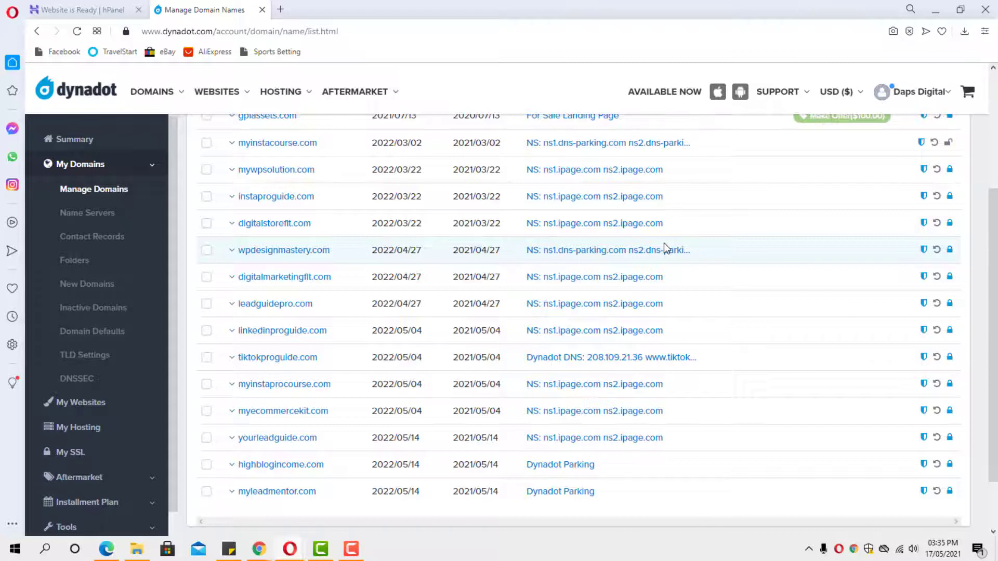
- Search the web for dnschecker in a new tab and open the DNS Checker propagation tool at dnschecker.org
{"action": "left_click", "coordinate": [283, 9]}
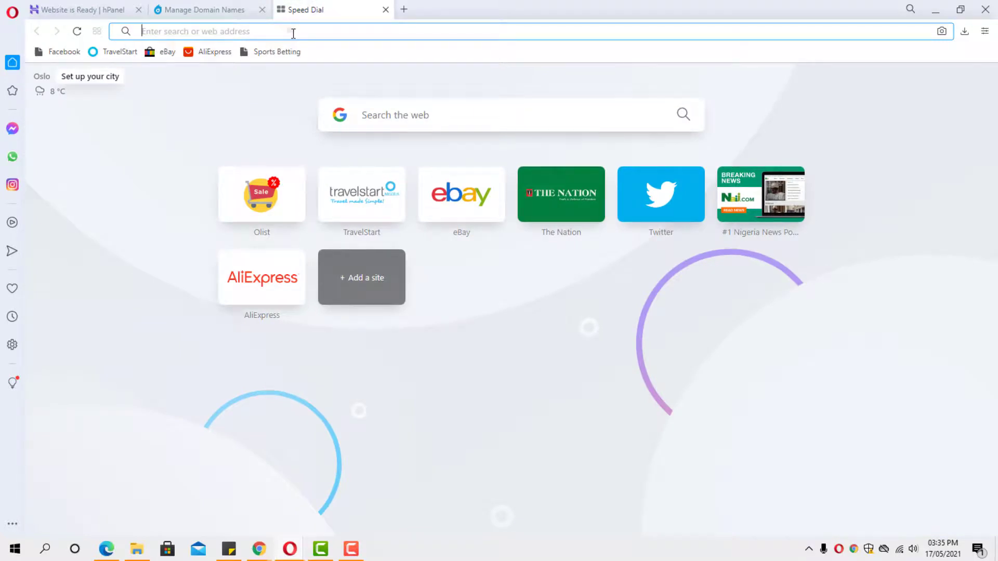
{"action": "type", "text": "dns"}
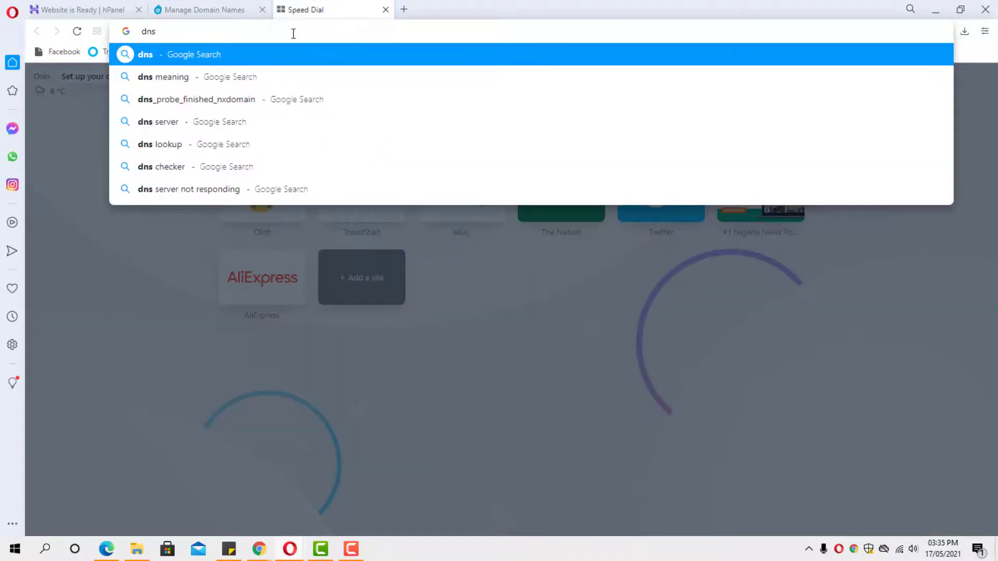
{"action": "type", "text": "c"}
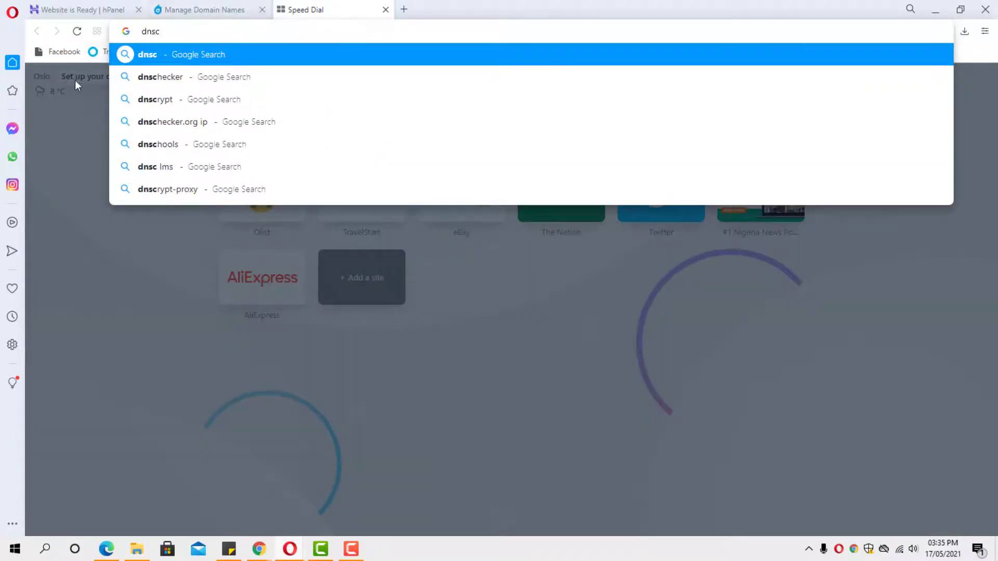
{"action": "left_click", "coordinate": [152, 78]}
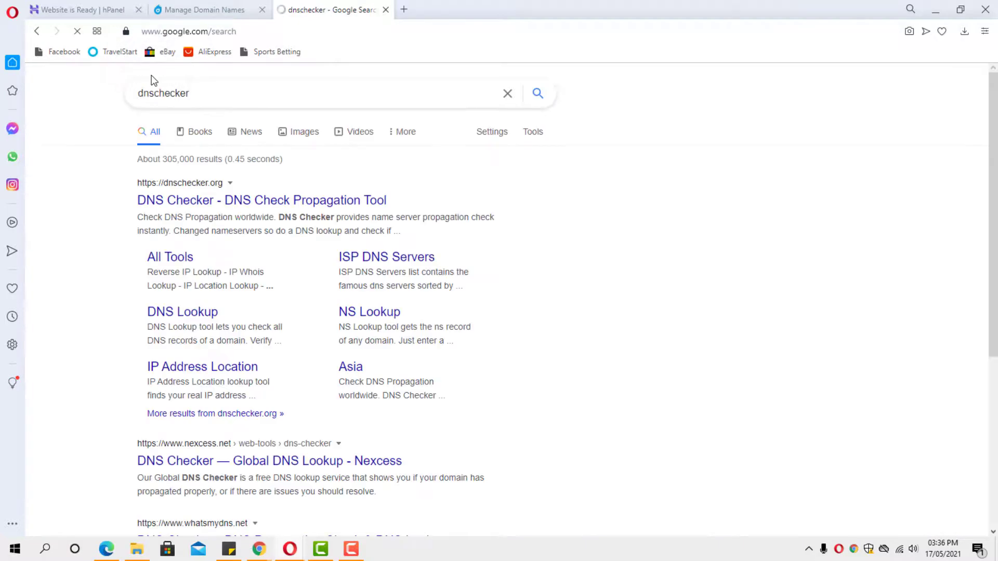
{"action": "left_click", "coordinate": [230, 203]}
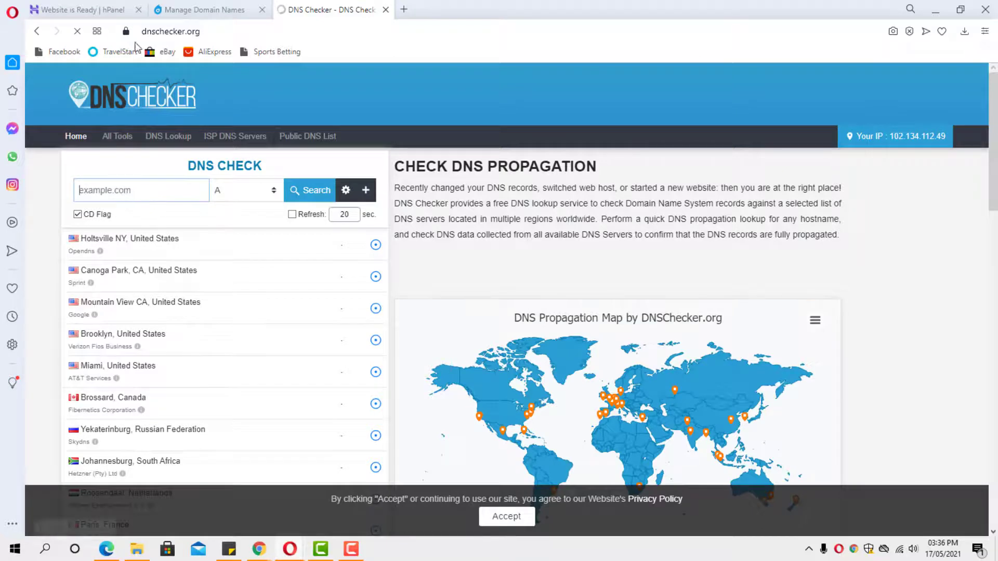
- Copy the domain name wpdesignmastery.com from Dynadot's domain list and paste it as the domain to check in DNS Checker
{"action": "left_click", "coordinate": [188, 10]}
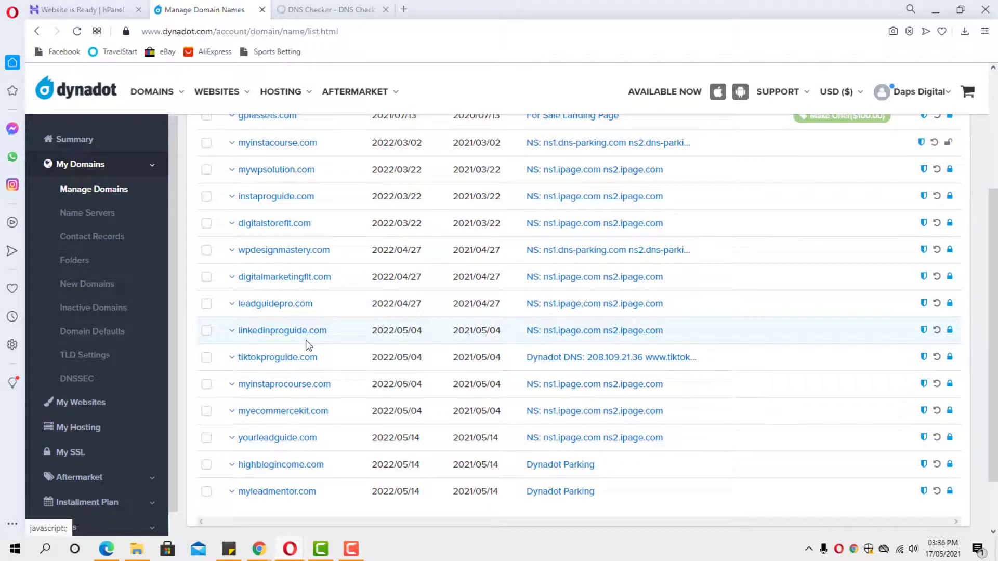
{"action": "left_click_drag", "start_coordinate": [333, 250], "coordinate": [238, 251]}
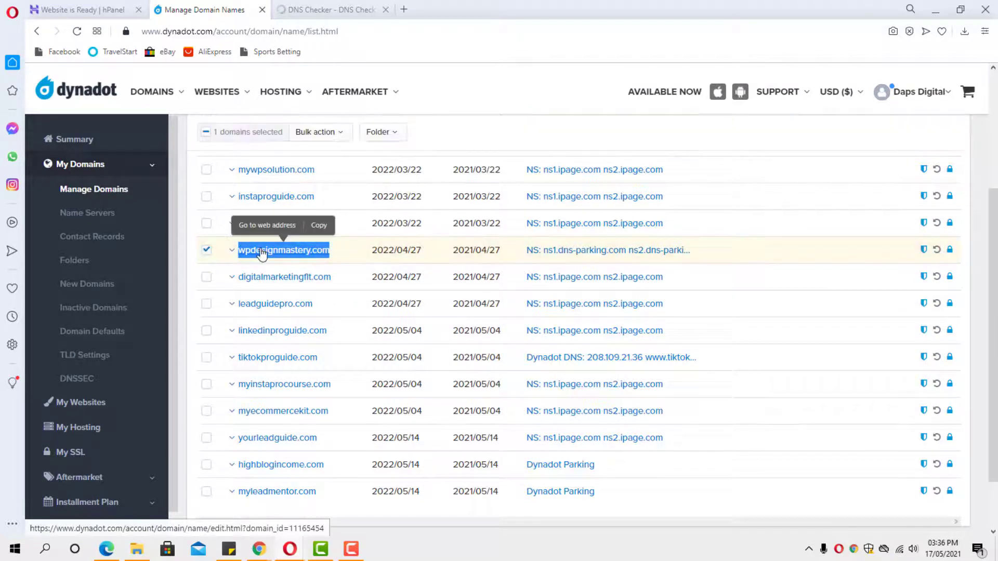
{"action": "left_click", "coordinate": [311, 225]}
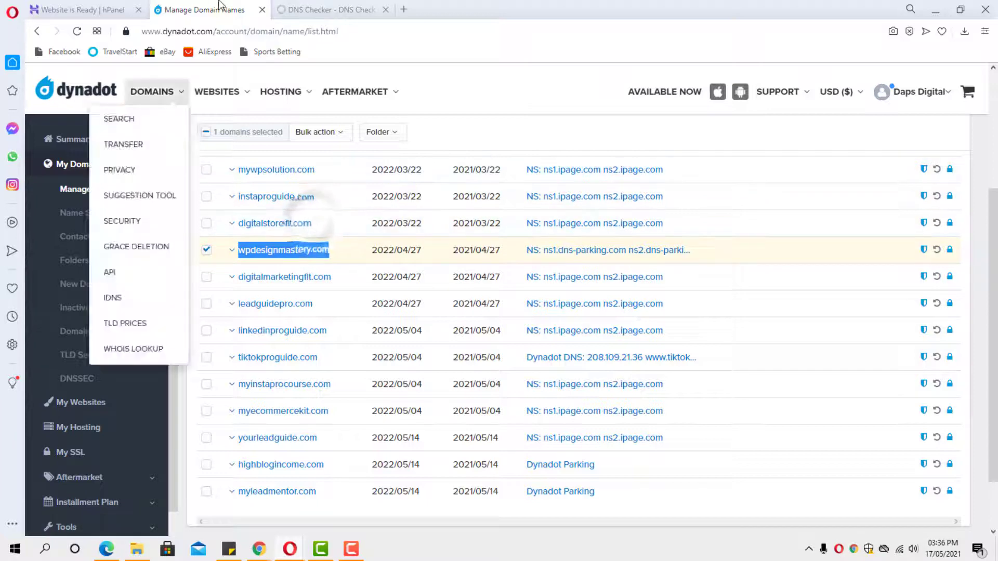
{"action": "left_click", "coordinate": [328, 9]}
{"action": "left_click", "coordinate": [120, 189]}
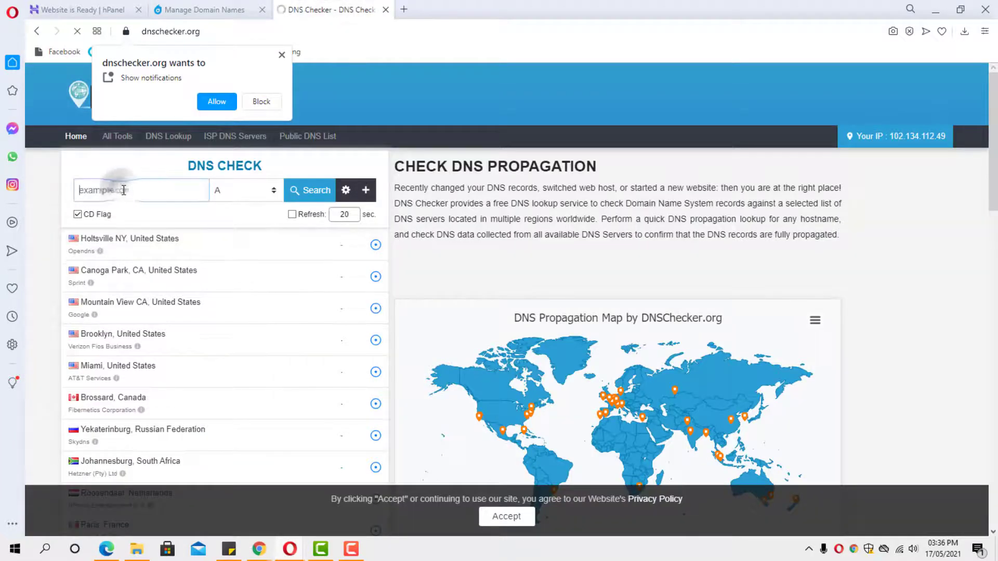
{"action": "right_click", "coordinate": [121, 190]}
{"action": "left_click", "coordinate": [154, 290]}
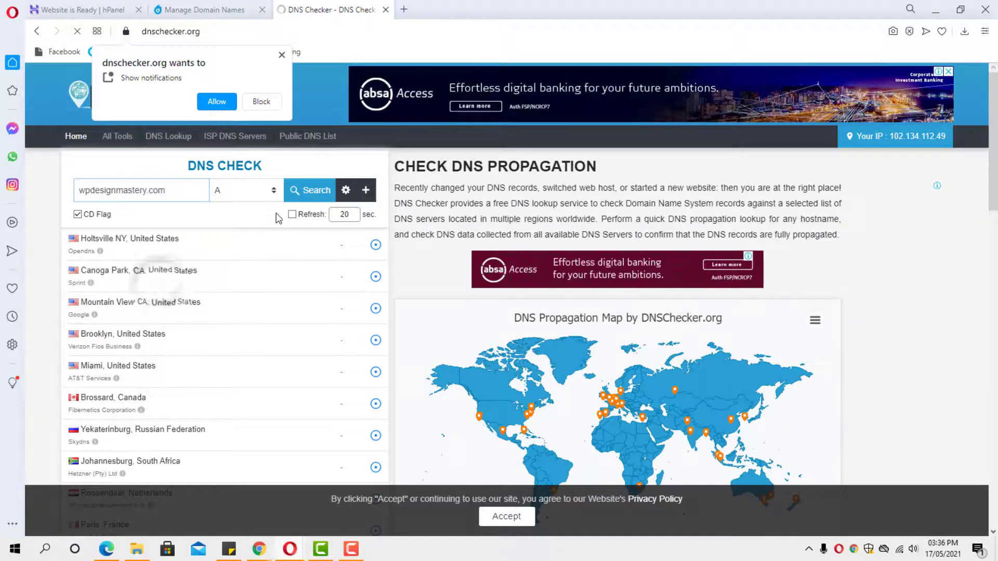
- Look up the domain's NS records and examine which nameservers each worldwide location returns
{"action": "left_click", "coordinate": [274, 193]}
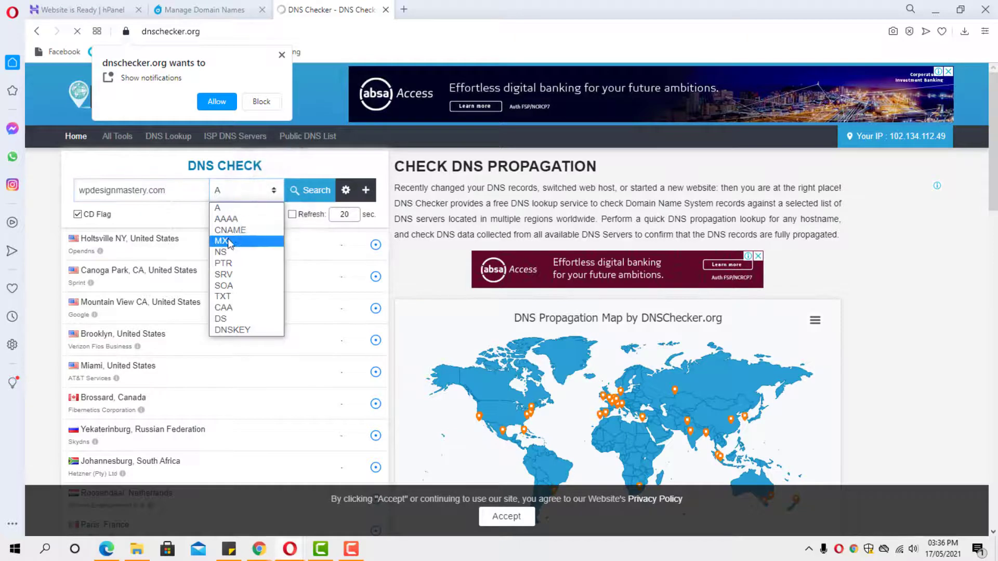
{"action": "left_click", "coordinate": [227, 255]}
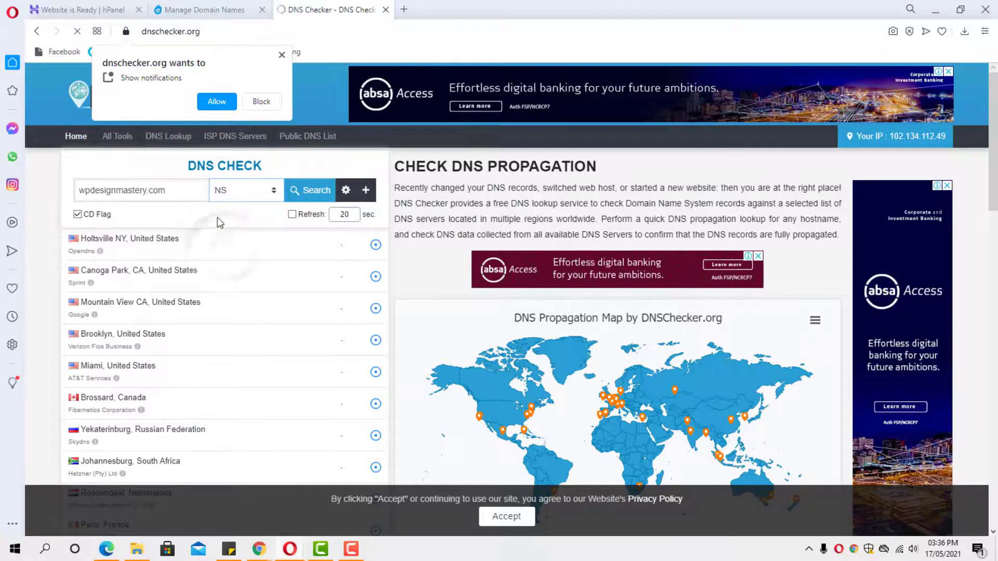
{"action": "left_click", "coordinate": [312, 192]}
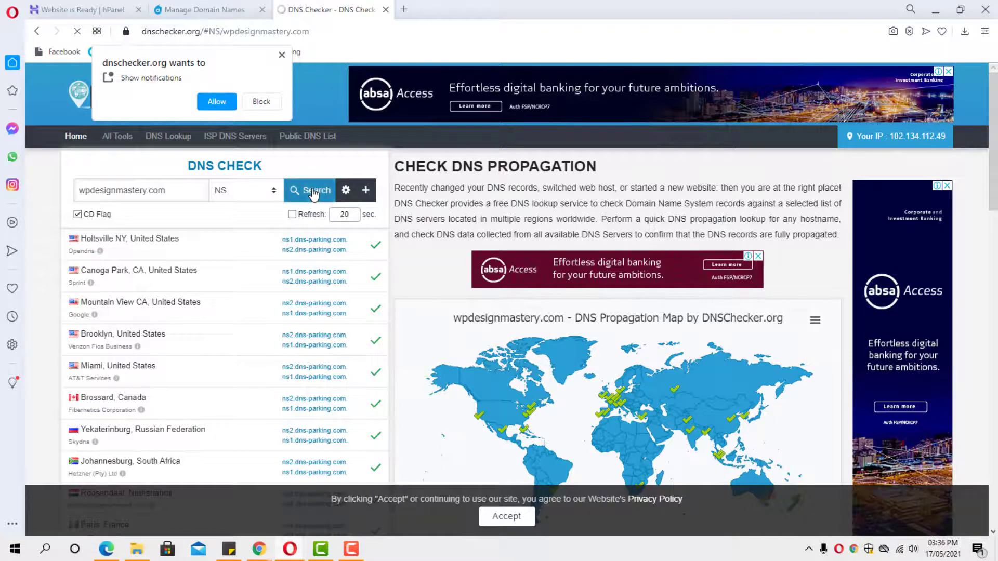
{"action": "scroll", "coordinate": [320, 317], "scroll_direction": "down", "scroll_amount": 3}
{"action": "scroll", "coordinate": [313, 315], "scroll_direction": "down", "scroll_amount": 5}
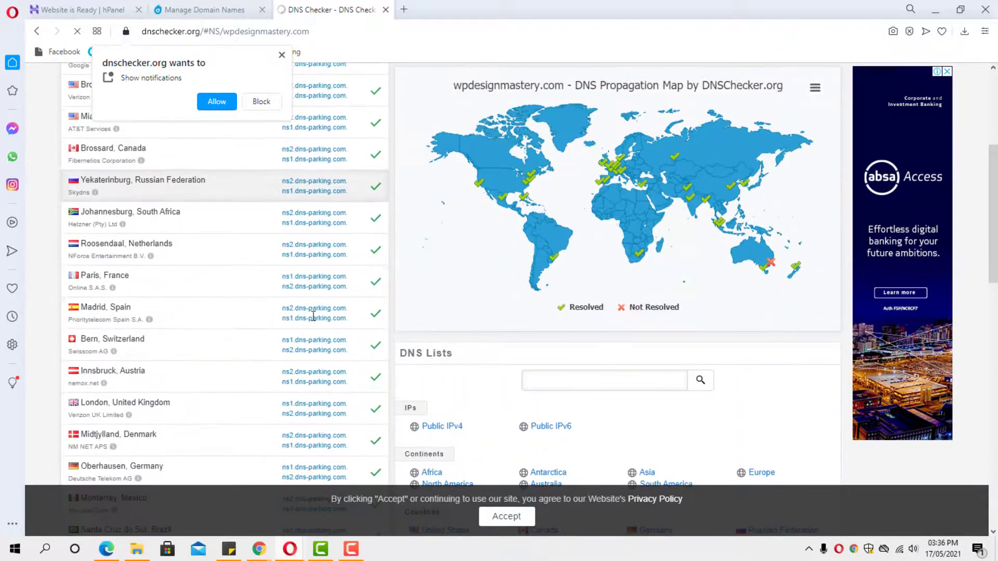
{"action": "scroll", "coordinate": [313, 316], "scroll_direction": "down", "scroll_amount": 4}
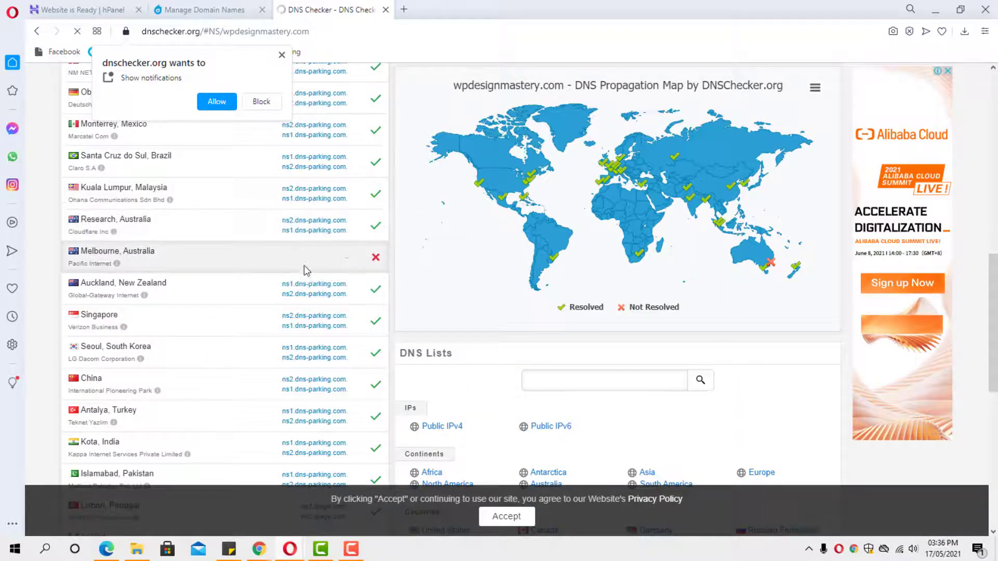
{"action": "scroll", "coordinate": [307, 266], "scroll_direction": "down", "scroll_amount": 3}
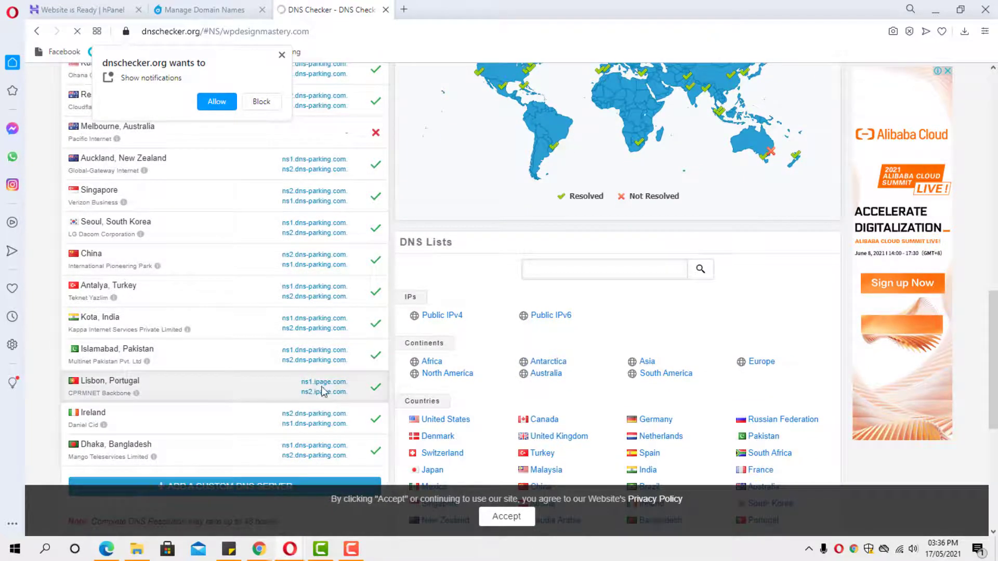
{"action": "scroll", "coordinate": [312, 388], "scroll_direction": "down", "scroll_amount": 3}
{"action": "scroll", "coordinate": [311, 345], "scroll_direction": "up", "scroll_amount": 12}
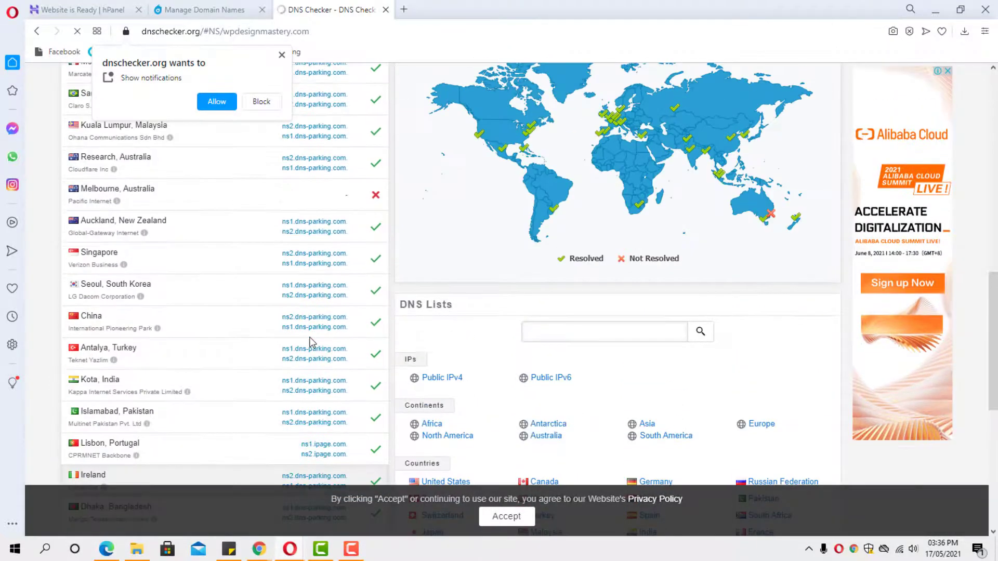
{"action": "scroll", "coordinate": [311, 338], "scroll_direction": "up", "scroll_amount": 5}
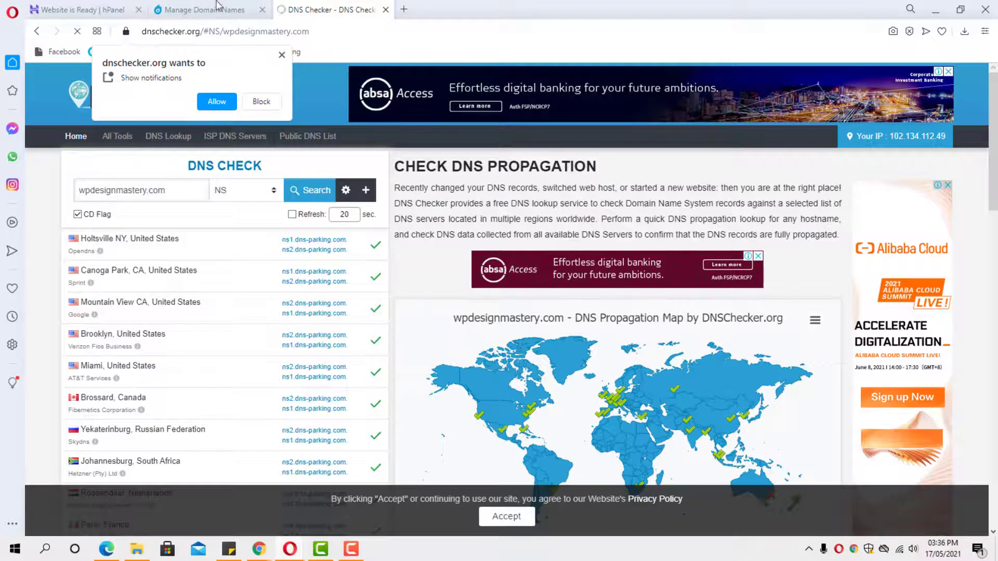
- Return to Hostinger, open the control panel for managing the site, and reload the hosting account page to refresh the domain's pointing status
{"action": "left_click", "coordinate": [63, 9]}
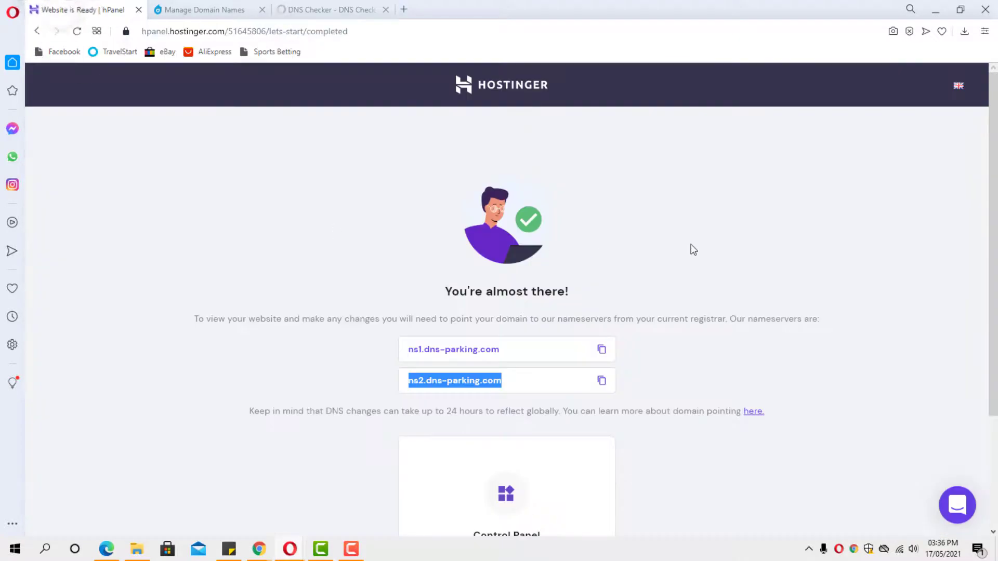
{"action": "scroll", "coordinate": [695, 253], "scroll_direction": "down", "scroll_amount": 3}
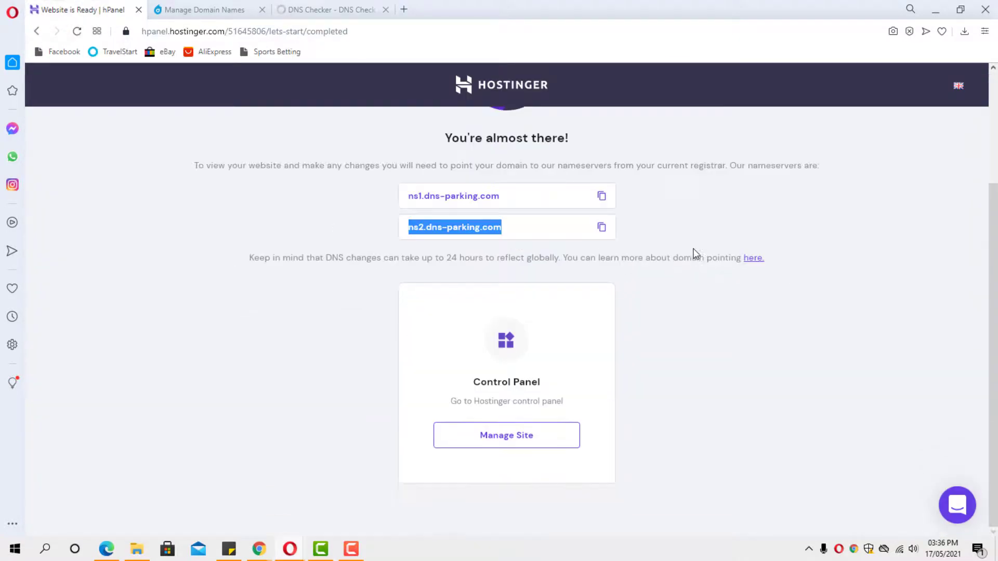
{"action": "left_click", "coordinate": [494, 438]}
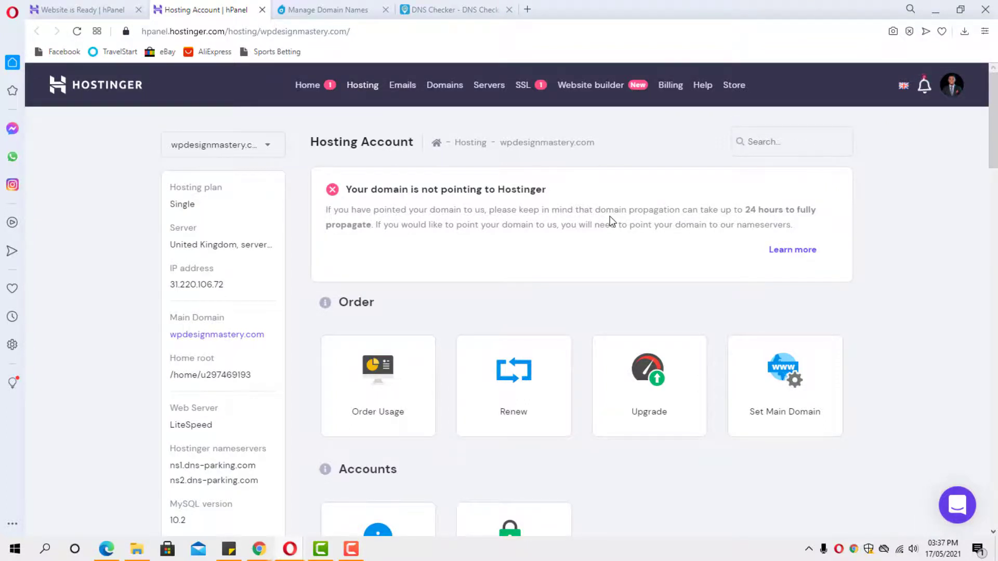
{"action": "left_click", "coordinate": [77, 32]}
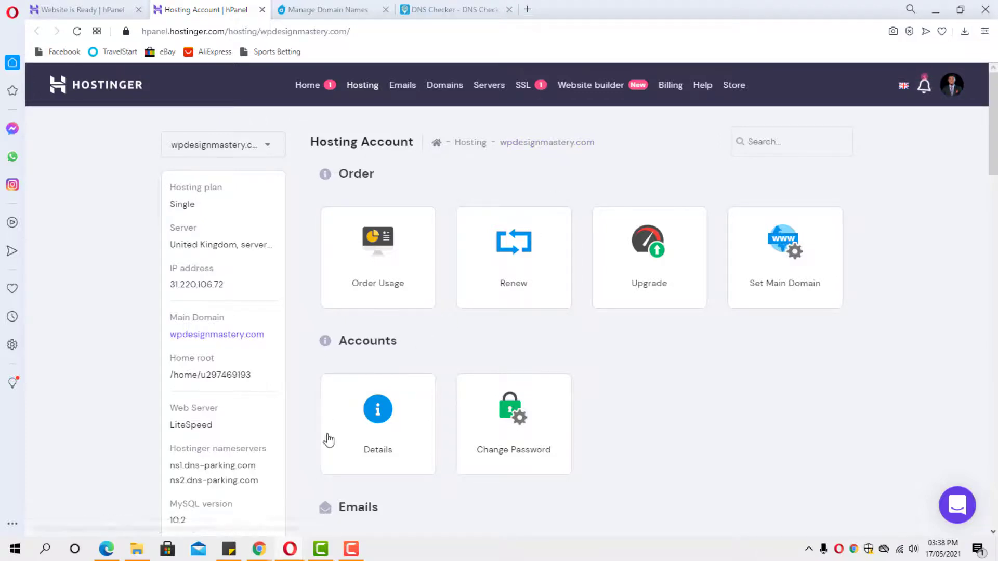
- Switch to Opera's private window and reload the site's Business Model Online page
{"action": "mouse_move", "coordinate": [296, 552]}
{"action": "left_click", "coordinate": [378, 503]}
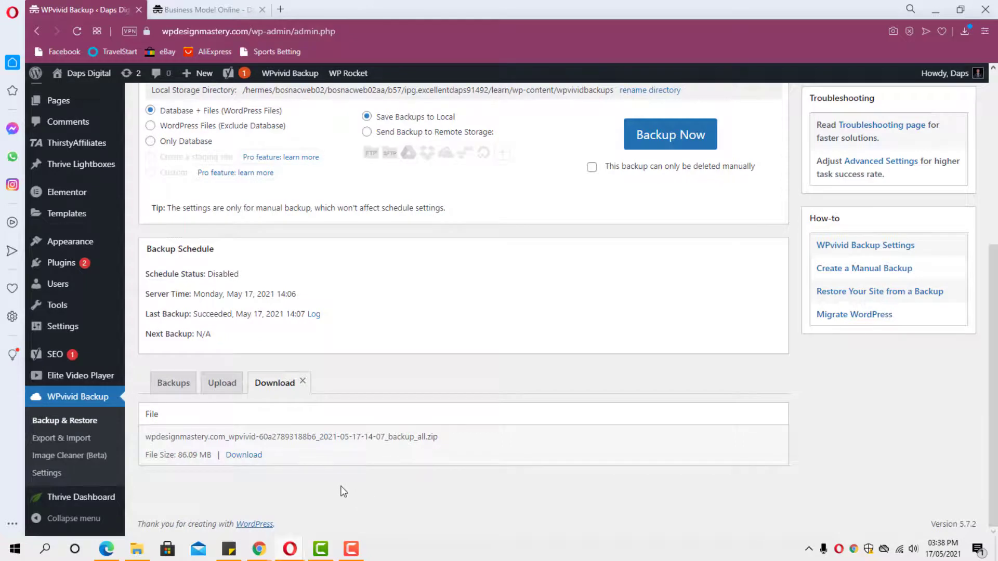
{"action": "left_click", "coordinate": [198, 8]}
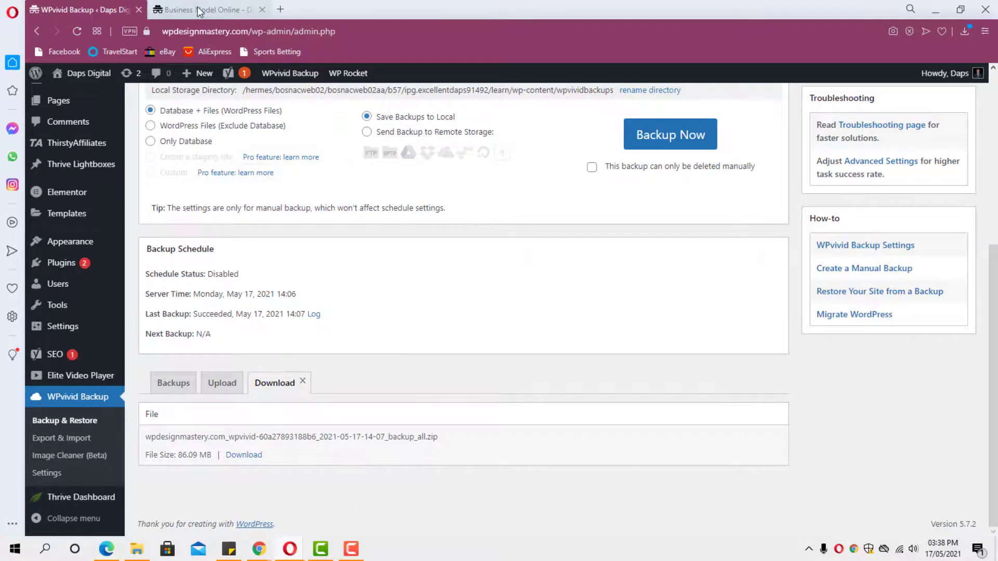
{"action": "left_click", "coordinate": [77, 32]}
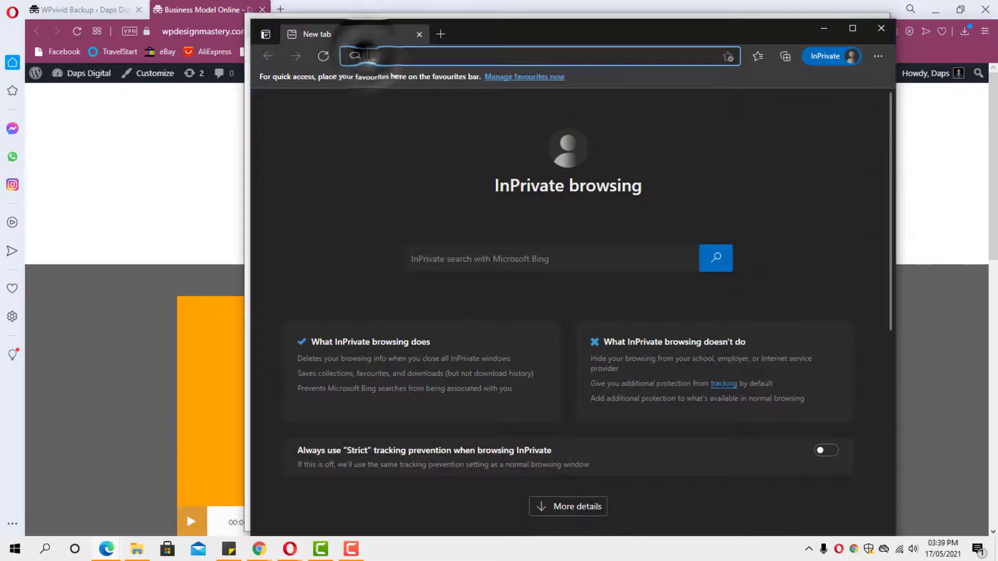
- Load the copied wpdesignmastery.com address in an Edge InPrivate window to check which site it serves, and switch back
{"action": "right_click", "coordinate": [391, 58]}
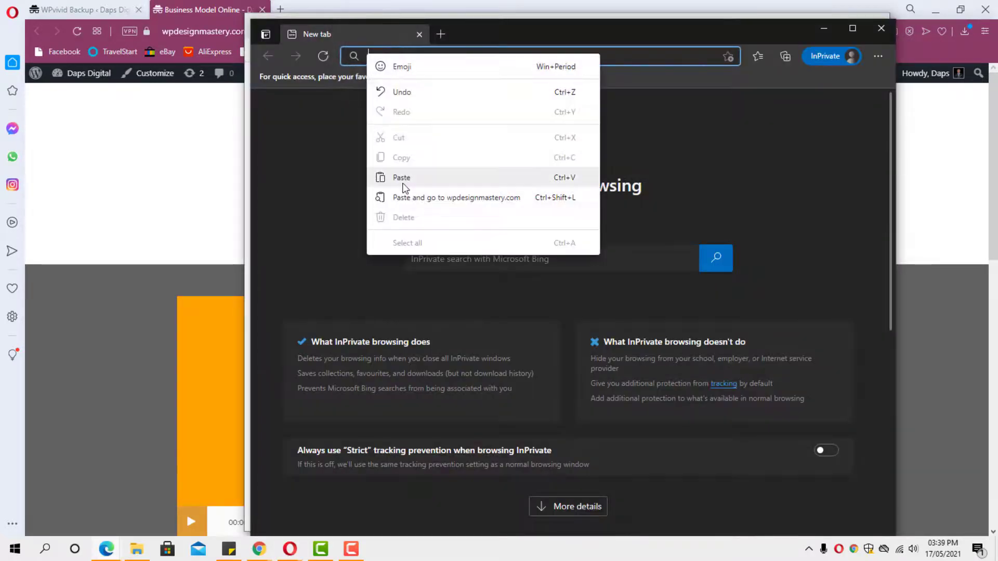
{"action": "left_click", "coordinate": [409, 198]}
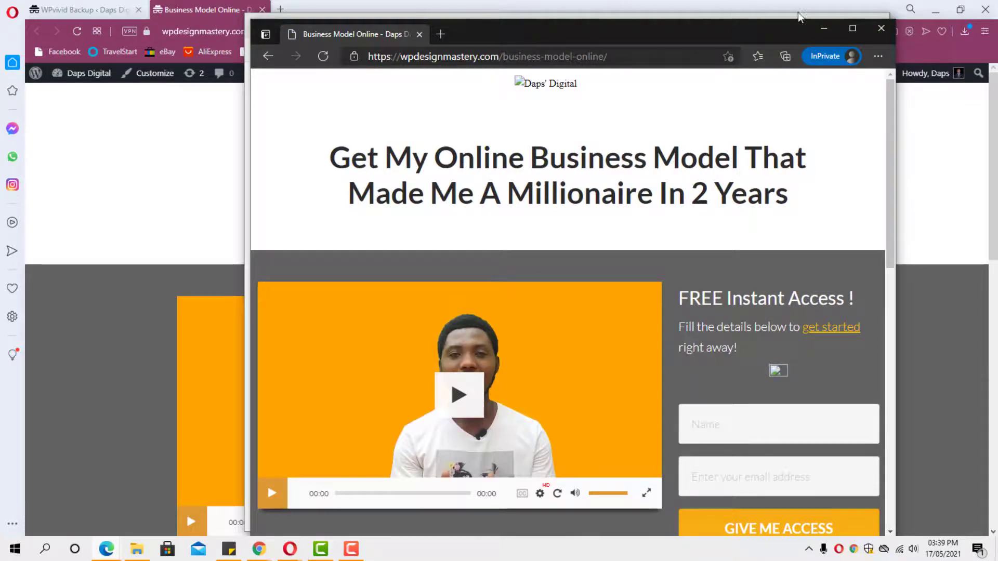
{"action": "key", "text": "alt+Tab"}
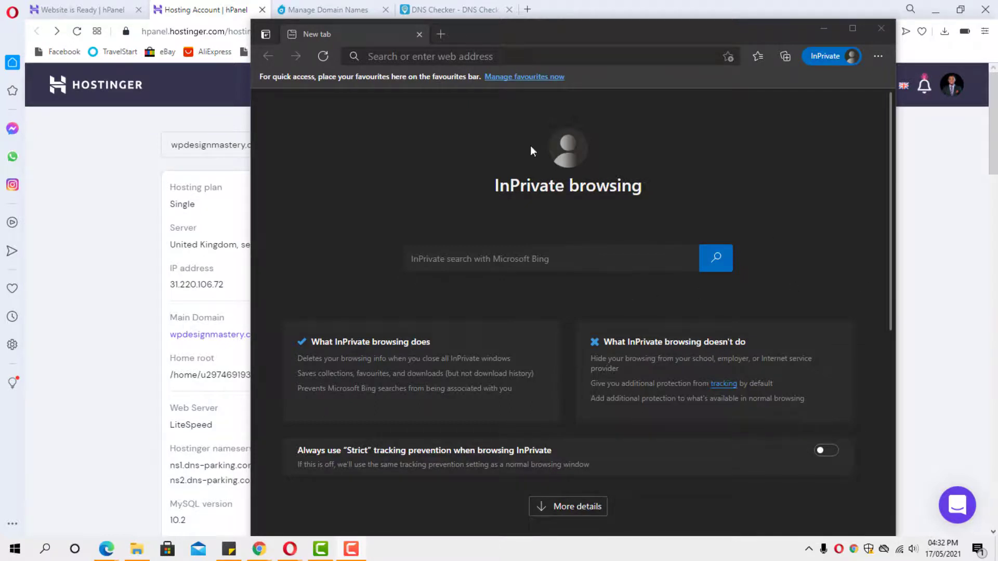
- Visit wpdesignmastery.com again from a fresh InPrivate tab in Edge to check whether the domain points to Hostinger
{"action": "left_click", "coordinate": [384, 56]}
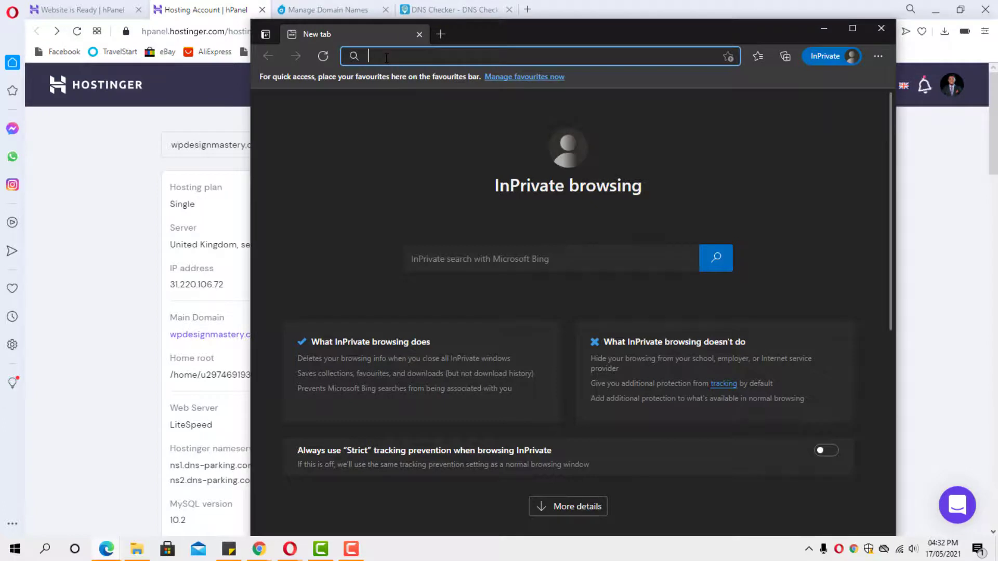
{"action": "type", "text": "wpdesignmastery.com"}
{"action": "key", "text": "Return"}
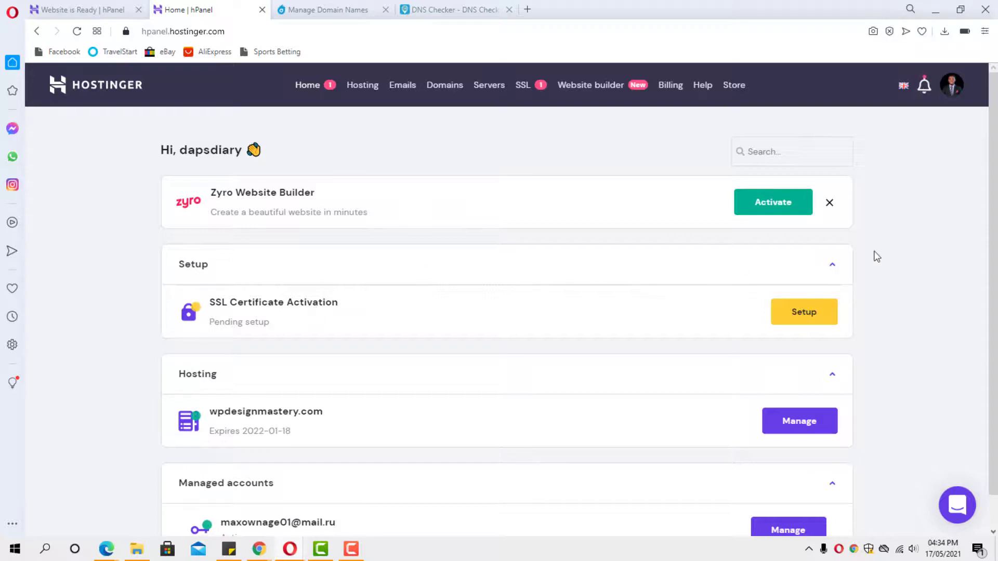
- Install the SSL certificate for wpdesignmastery.com and dismiss the installation notices
{"action": "left_click", "coordinate": [810, 318]}
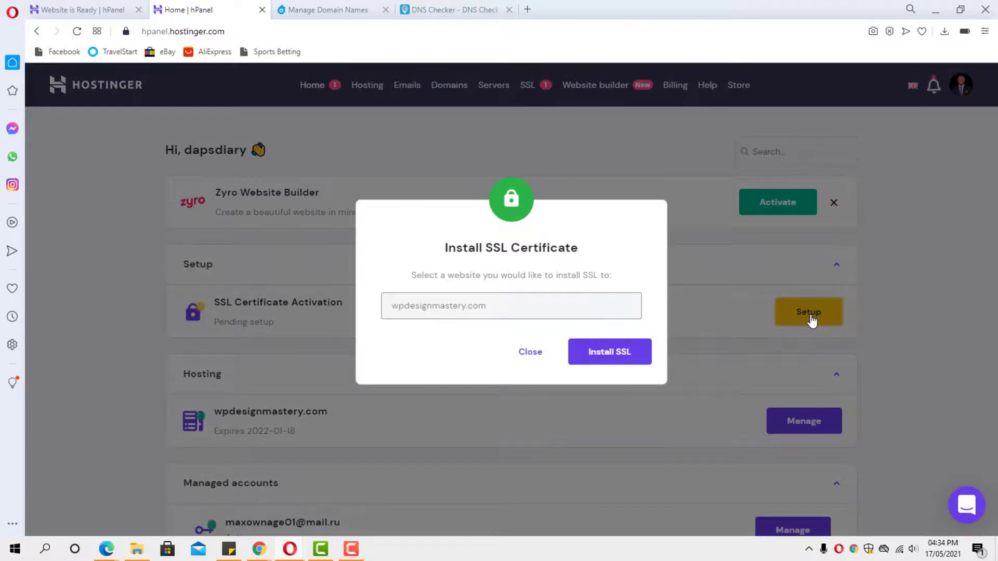
{"action": "left_click", "coordinate": [622, 357]}
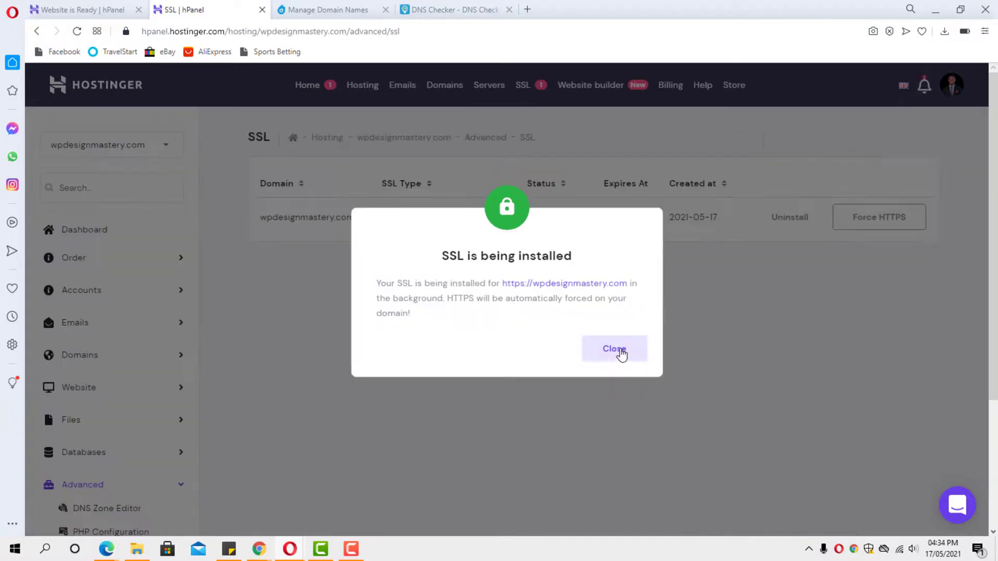
{"action": "left_click", "coordinate": [622, 354]}
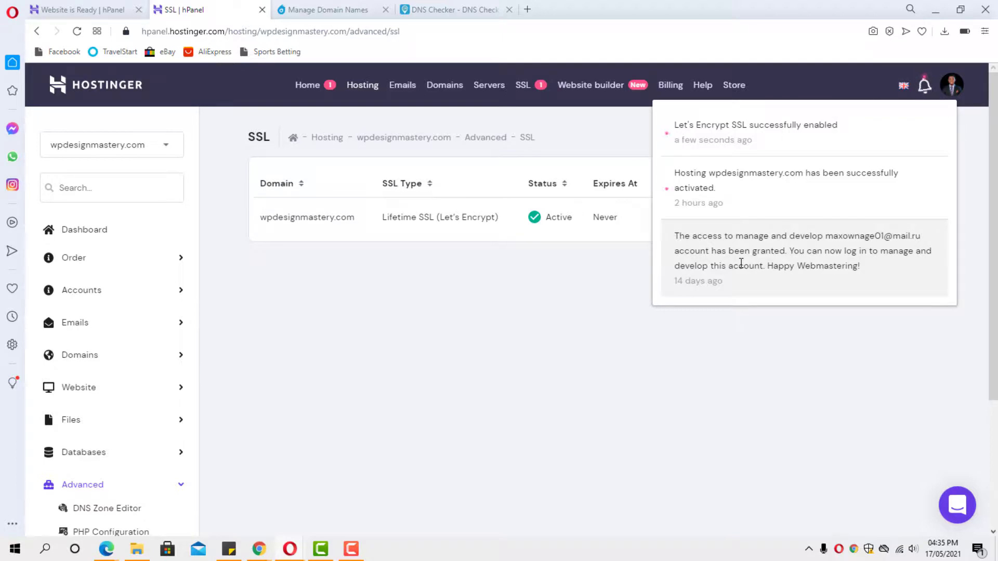
{"action": "left_click", "coordinate": [415, 332]}
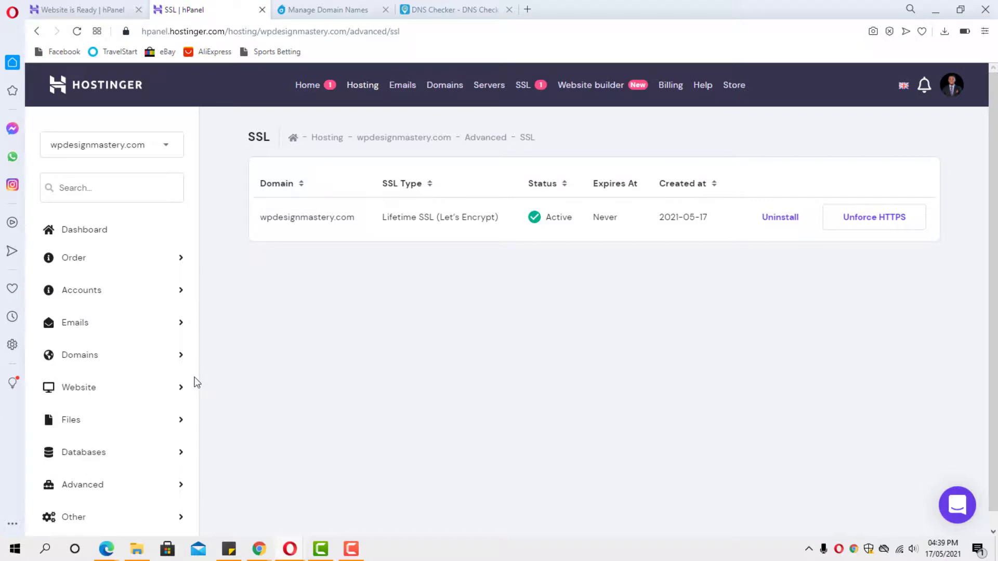
{"action": "left_click", "coordinate": [180, 390]}
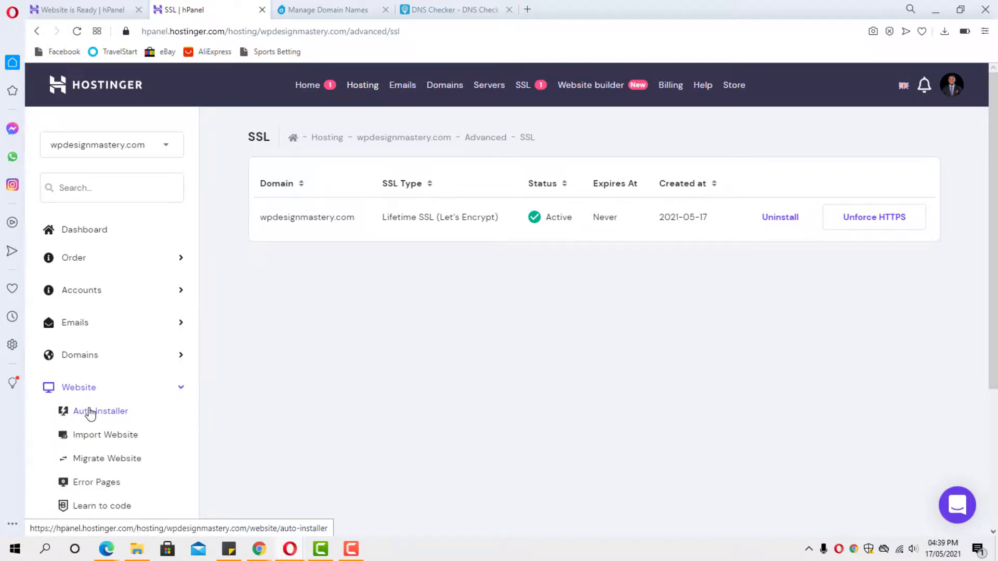
{"action": "left_click", "coordinate": [91, 413]}
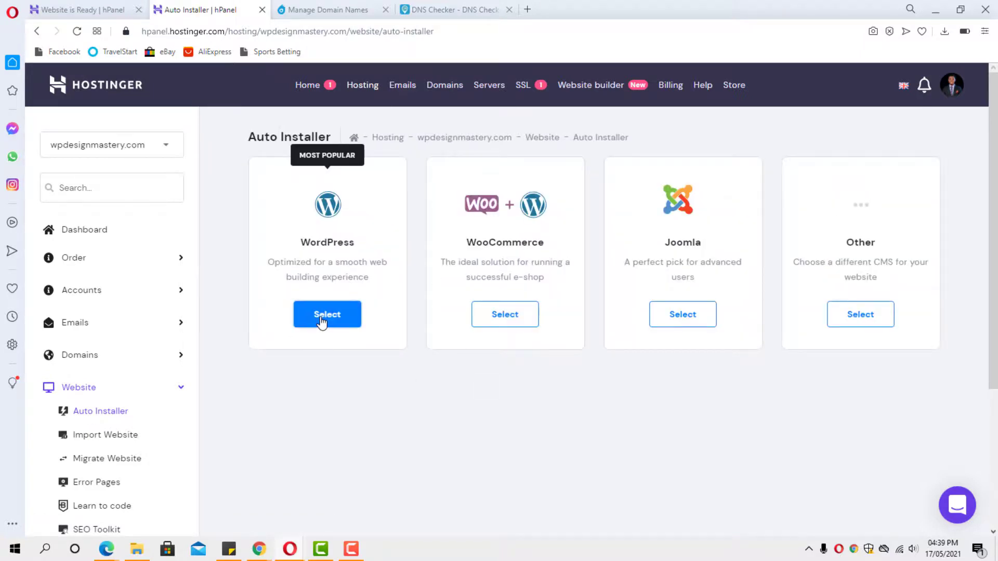
{"action": "left_click", "coordinate": [322, 323]}
{"action": "left_click", "coordinate": [374, 223]}
{"action": "left_click", "coordinate": [307, 252]}
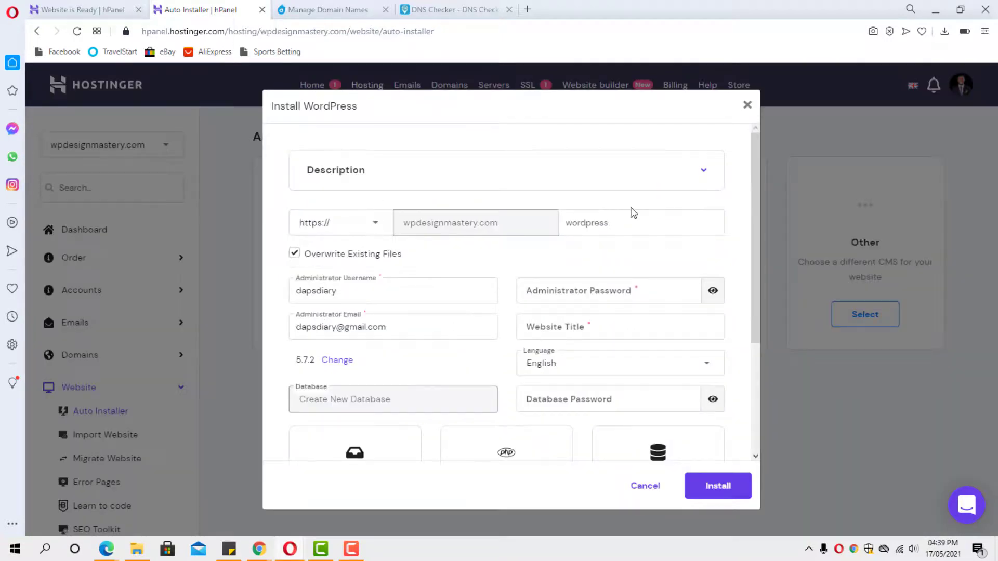
{"action": "left_click", "coordinate": [638, 222]}
- Enter the WordPress administrator password, set the website title to "Daps", and run the installation
{"action": "left_click", "coordinate": [593, 292]}
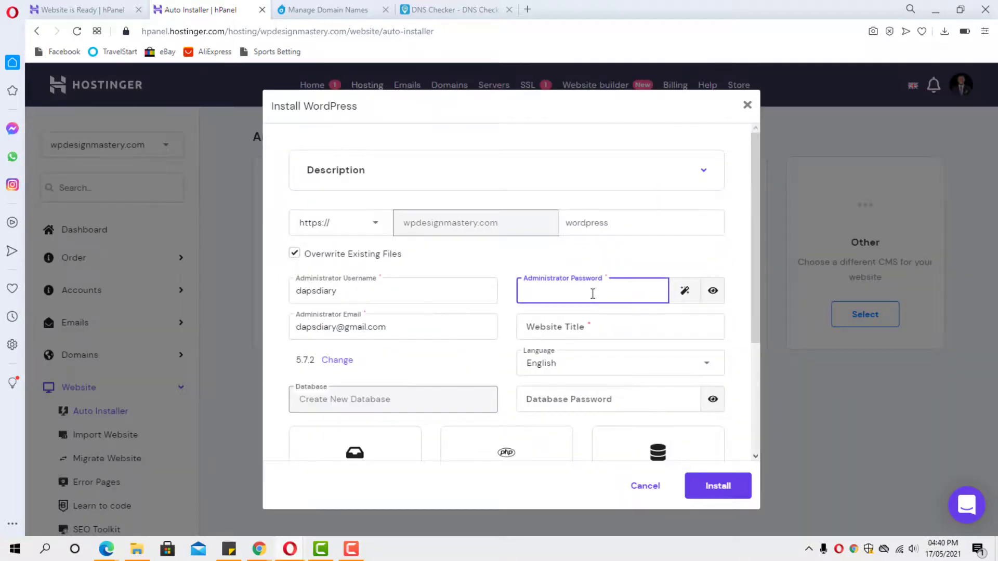
{"action": "type", "text": "****************"}
{"action": "left_click", "coordinate": [561, 155]}
{"action": "type", "text": "Daps"}
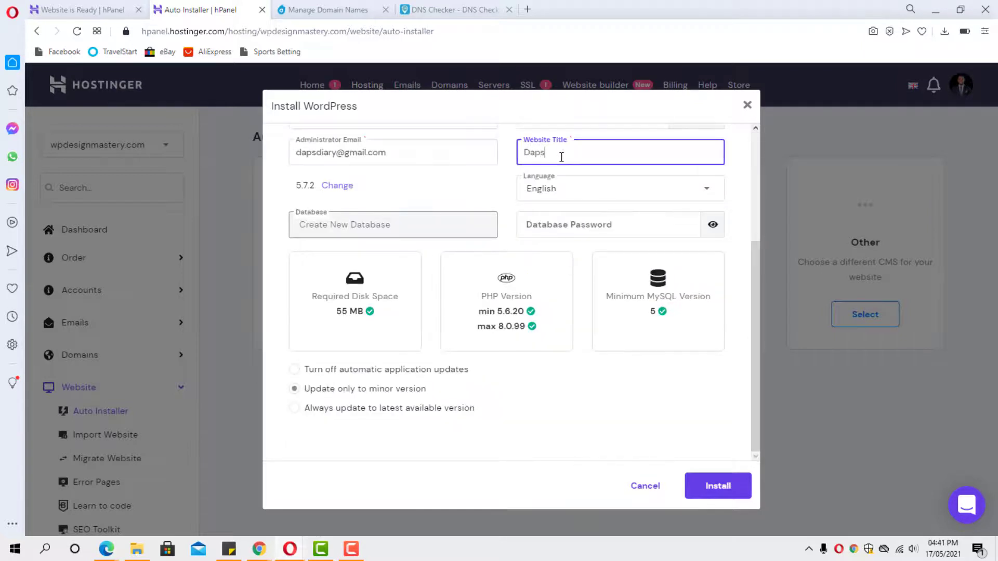
{"action": "scroll", "coordinate": [560, 155], "scroll_direction": "up", "scroll_amount": 1}
{"action": "scroll", "coordinate": [561, 154], "scroll_direction": "down", "scroll_amount": 1}
{"action": "left_click", "coordinate": [718, 493]}
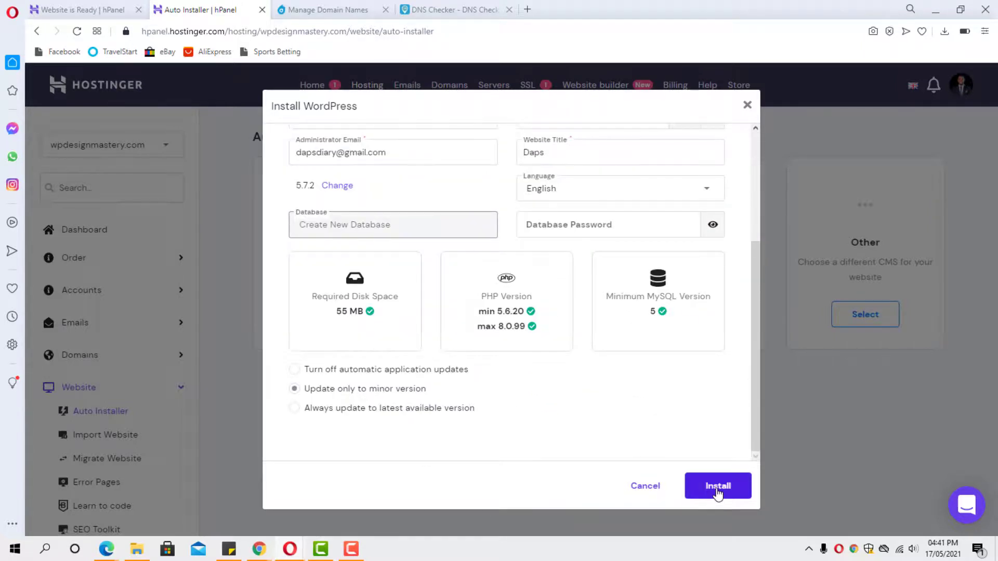
{"action": "left_click", "coordinate": [718, 492]}
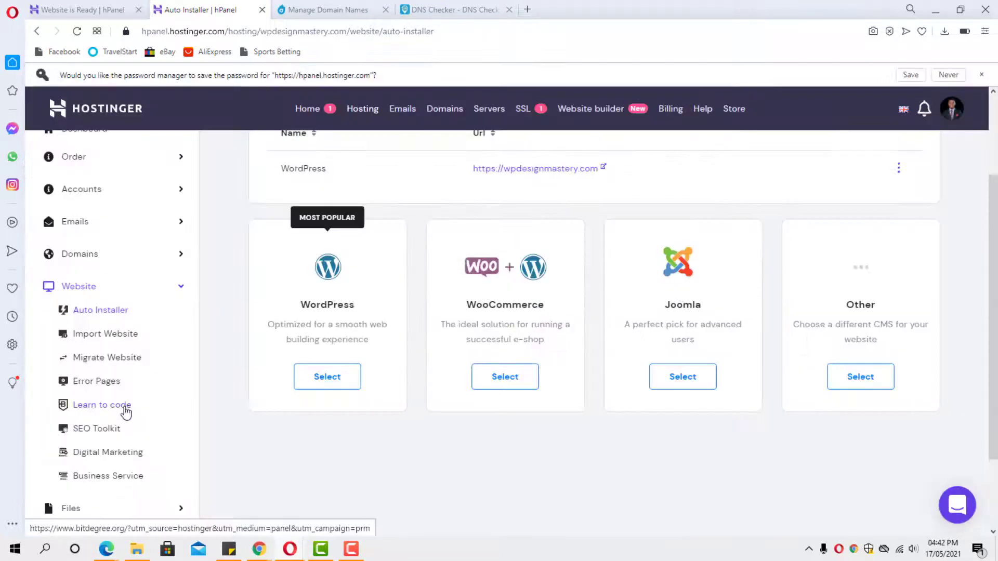
- Switch to the Edge InPrivate window and reload wpdesignmastery.com to check the new WordPress installation
{"action": "scroll", "coordinate": [126, 411], "scroll_direction": "down", "scroll_amount": 3}
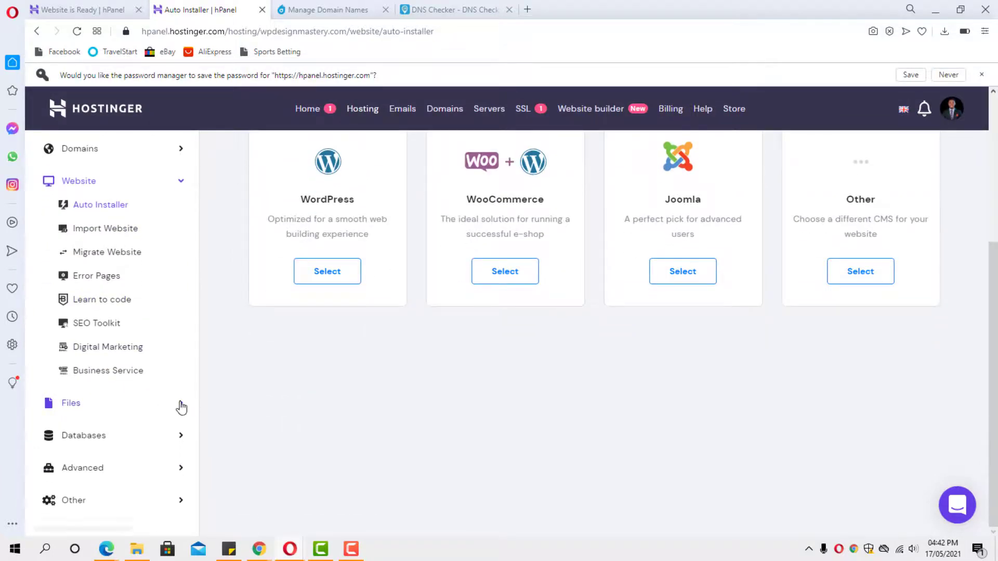
{"action": "left_click", "coordinate": [178, 405]}
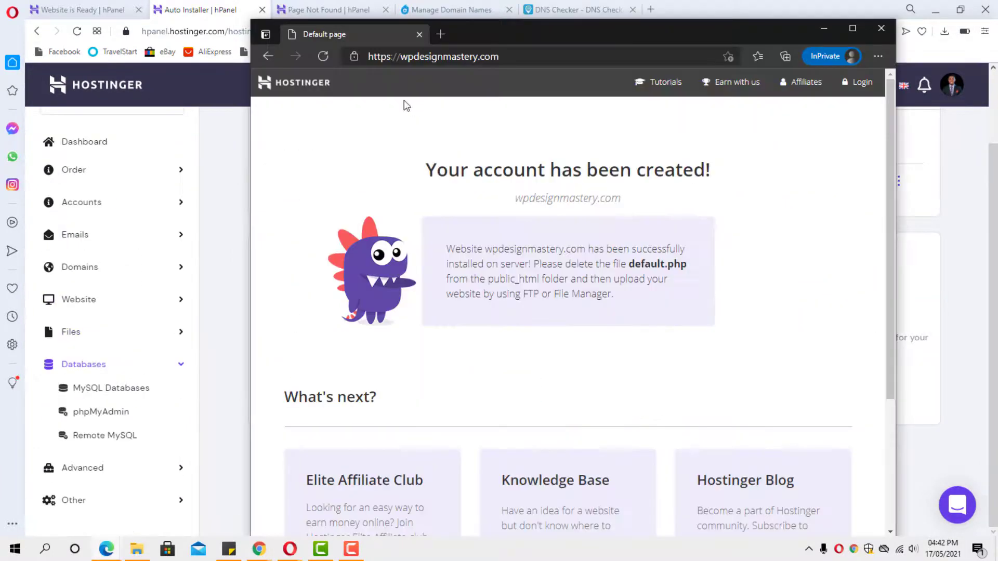
{"action": "left_click", "coordinate": [320, 58]}
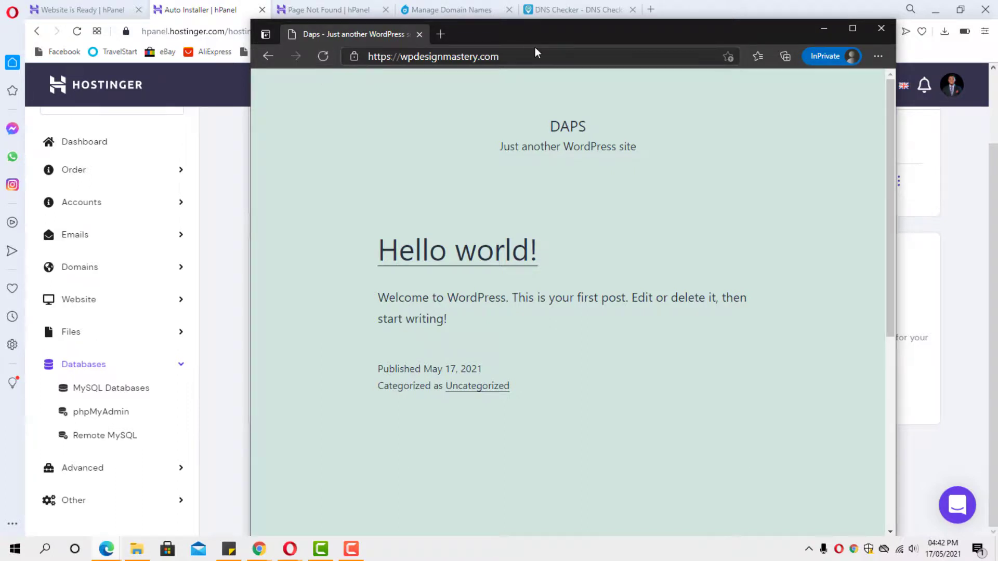
- Open the WordPress admin login page at wpdesignmastery.com/wp-admin
{"action": "left_click", "coordinate": [523, 56]}
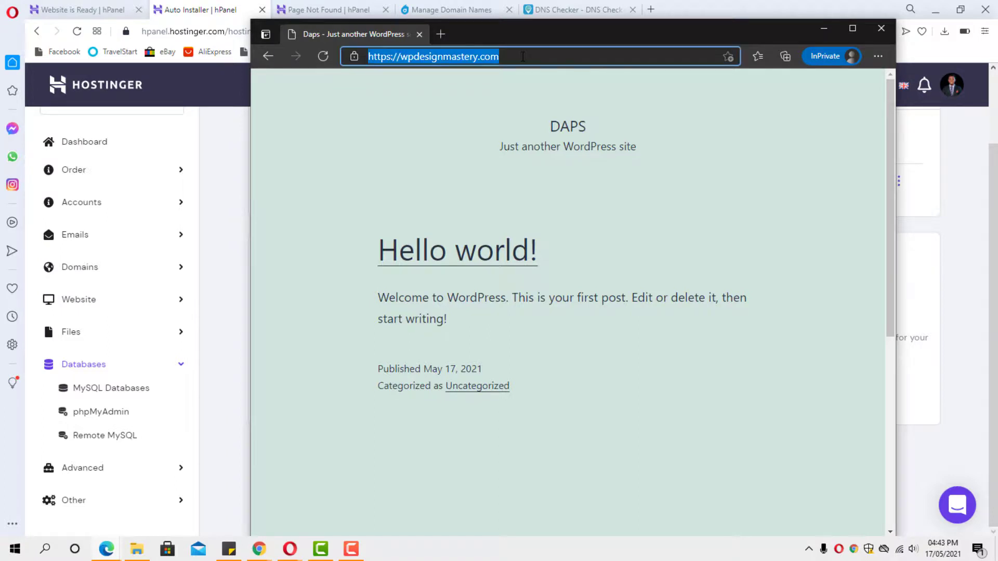
{"action": "left_click", "coordinate": [523, 56]}
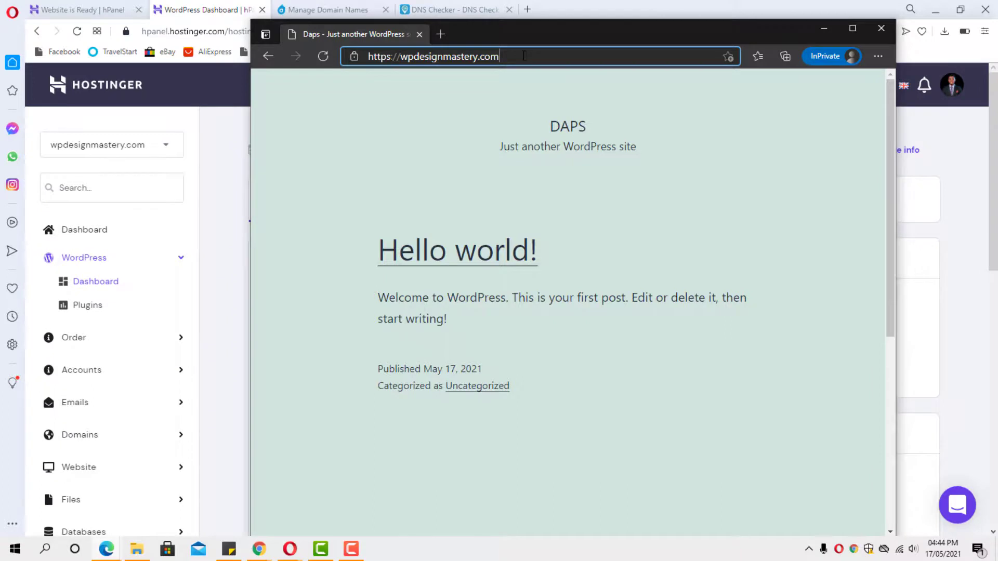
{"action": "type", "text": "/wp-admin"}
{"action": "key", "text": "Return"}
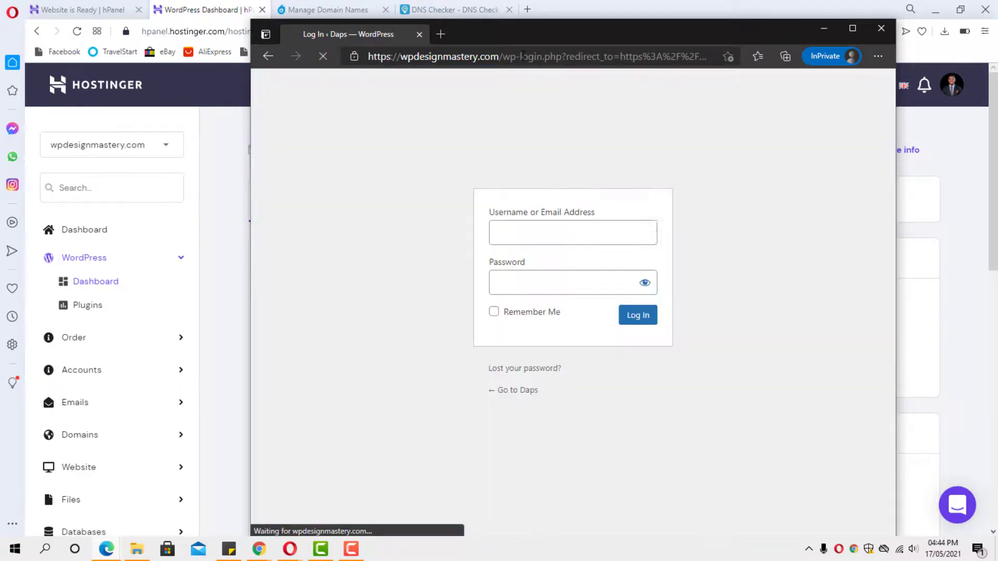
- Log in to the WordPress dashboard with the administrator username and account password
{"action": "left_click", "coordinate": [526, 230]}
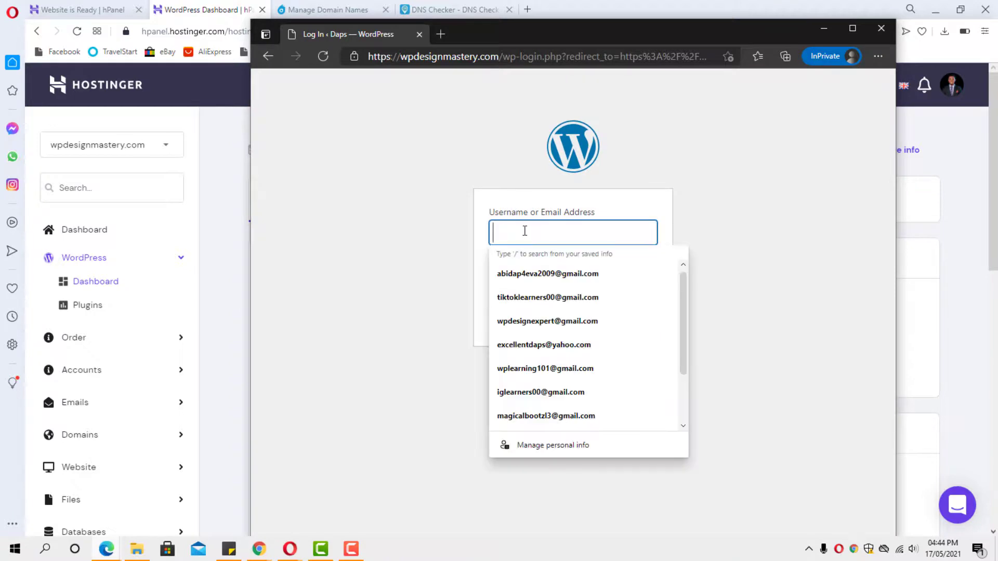
{"action": "type", "text": "d"}
{"action": "type", "text": "apsdiary"}
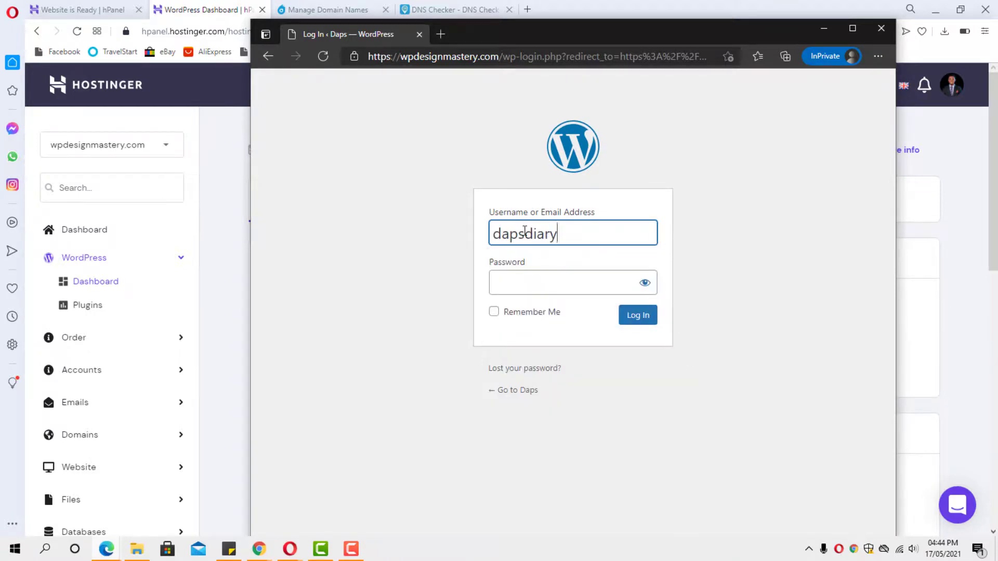
{"action": "key", "text": "Tab"}
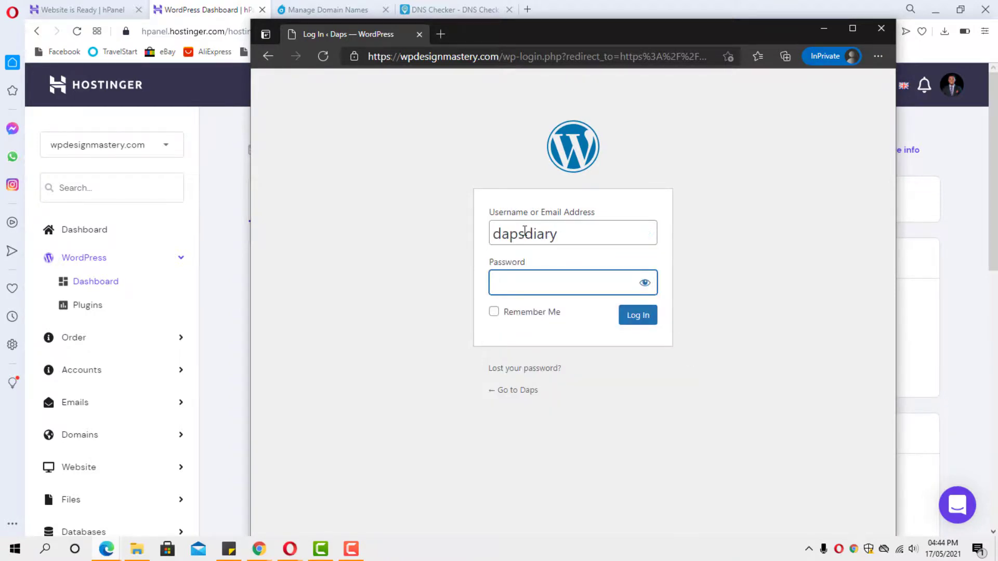
{"action": "type", "text": "****************"}
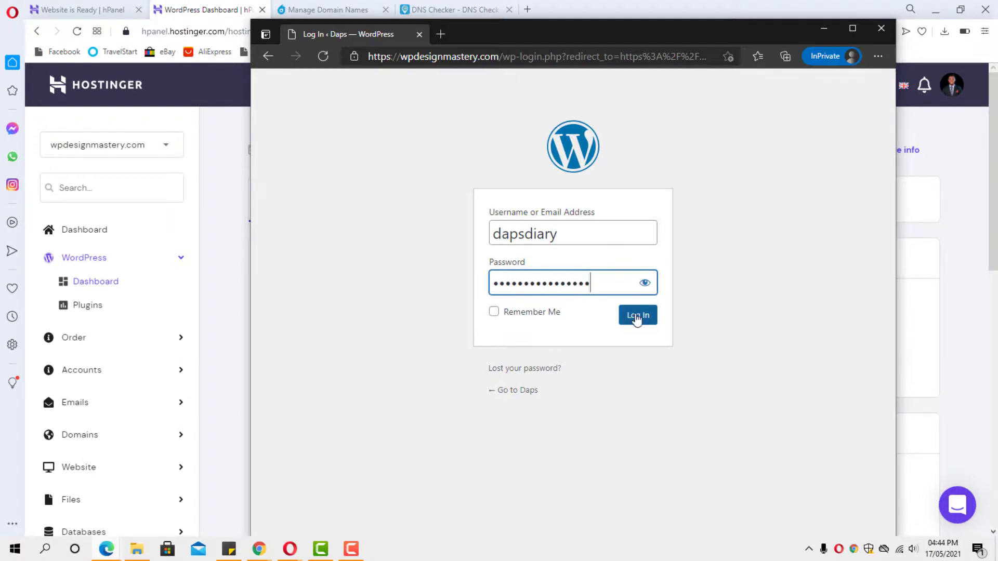
{"action": "left_click", "coordinate": [636, 316]}
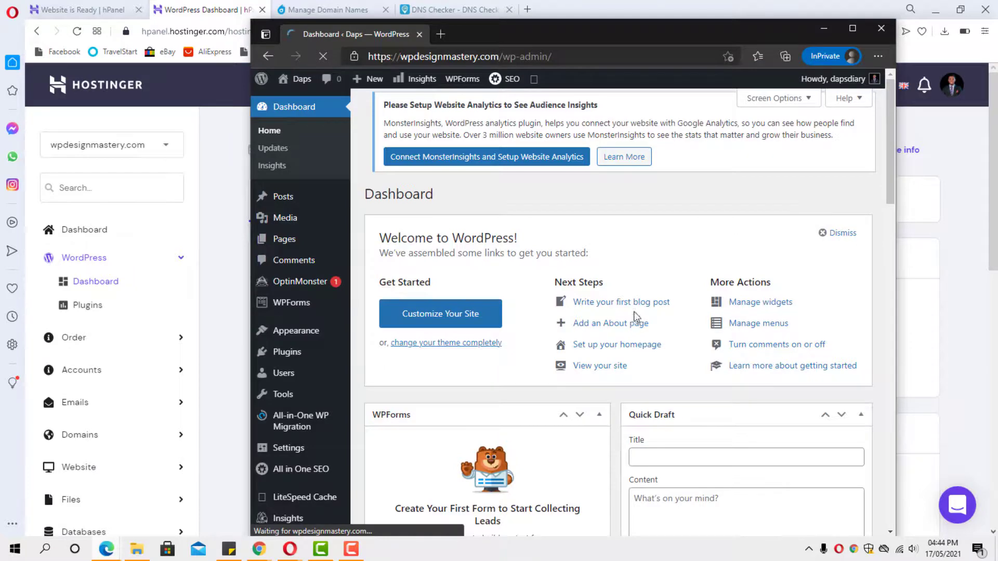
- Find the "Backup & Migration – WPvivid Backup and Migration Plugin" by searching new plugins for "wpvivid", and install and activate it
{"action": "scroll", "coordinate": [361, 345], "scroll_direction": "down", "scroll_amount": 4}
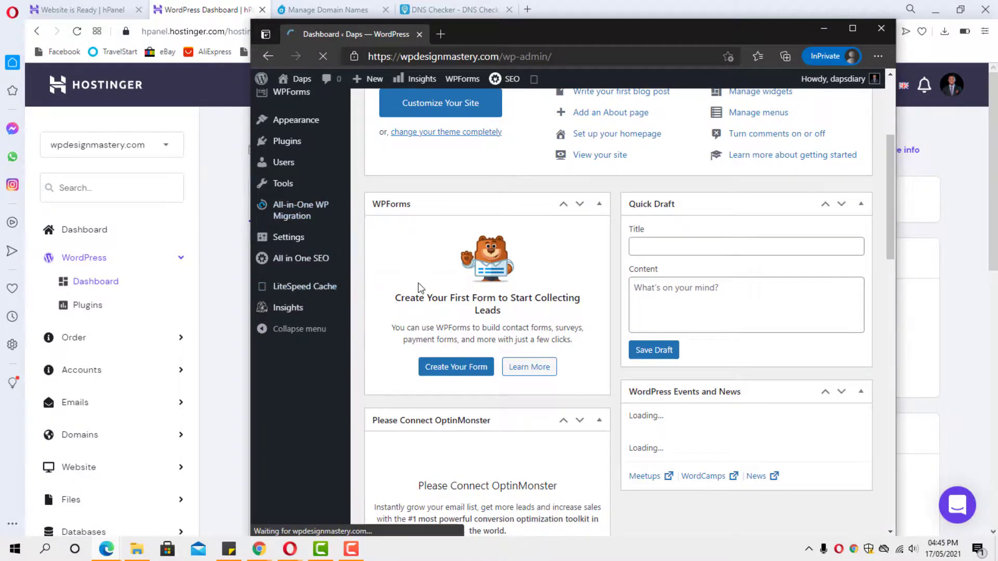
{"action": "scroll", "coordinate": [419, 224], "scroll_direction": "up", "scroll_amount": 4}
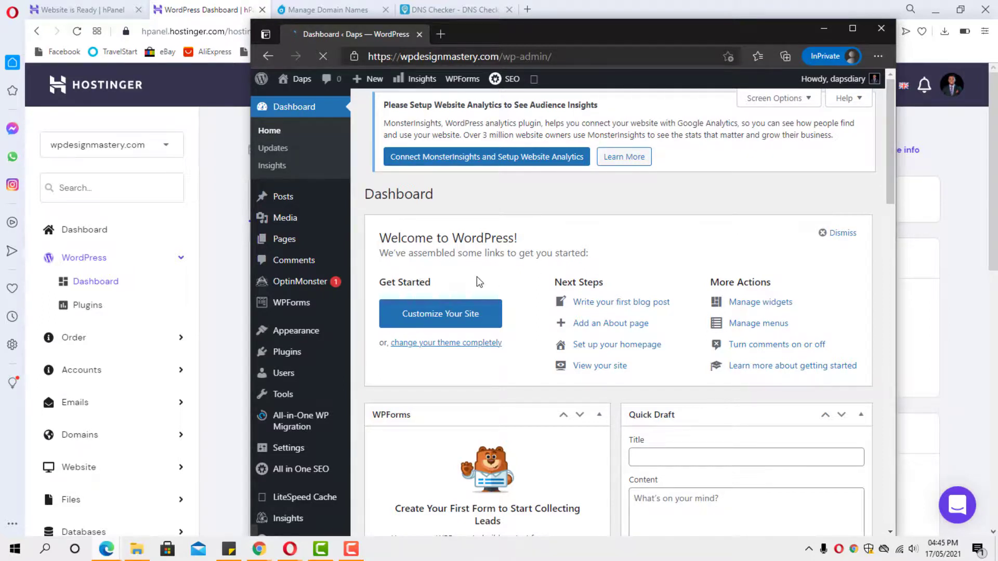
{"action": "scroll", "coordinate": [480, 282], "scroll_direction": "down", "scroll_amount": 1}
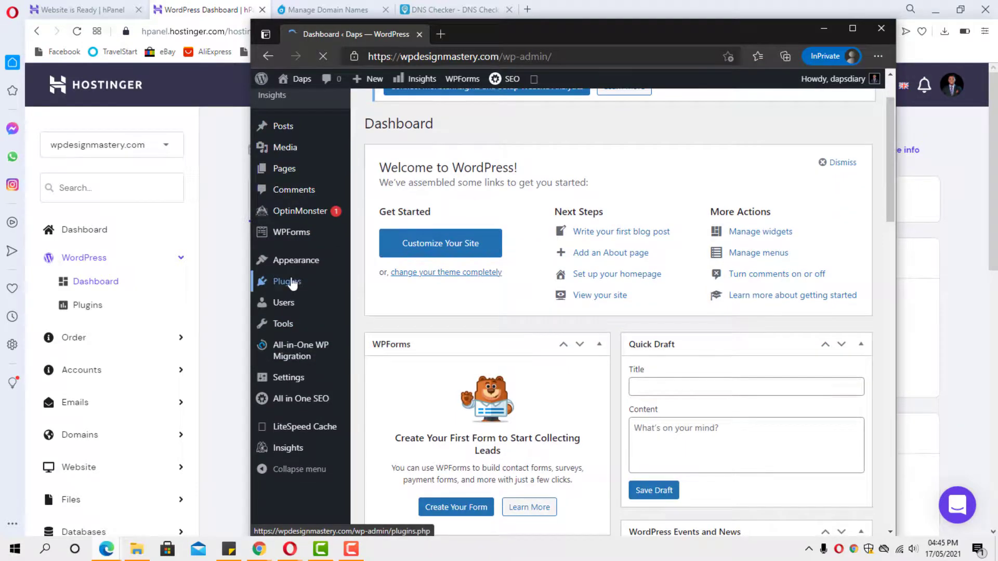
{"action": "mouse_move", "coordinate": [290, 285]}
{"action": "left_click", "coordinate": [382, 299]}
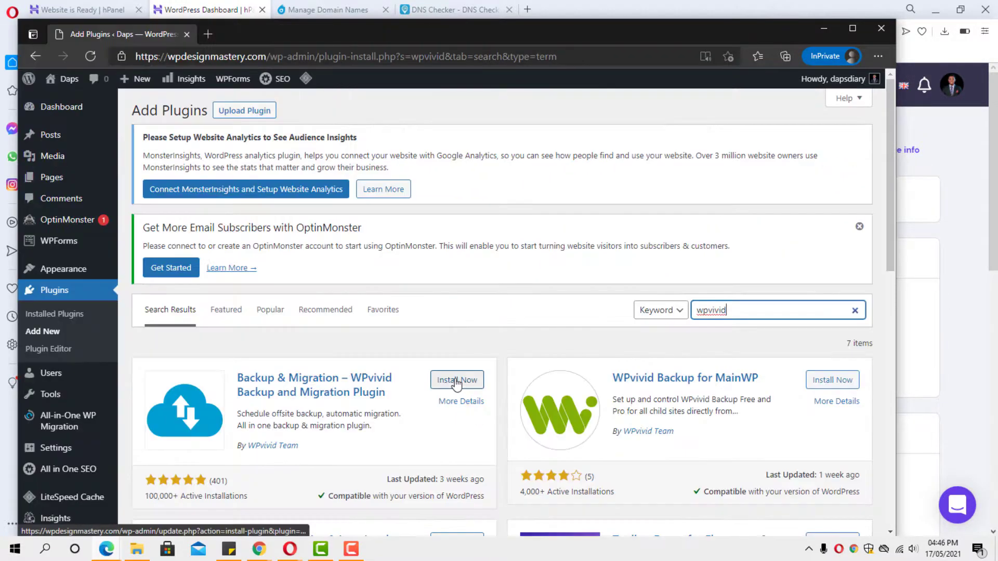
{"action": "left_click", "coordinate": [455, 382]}
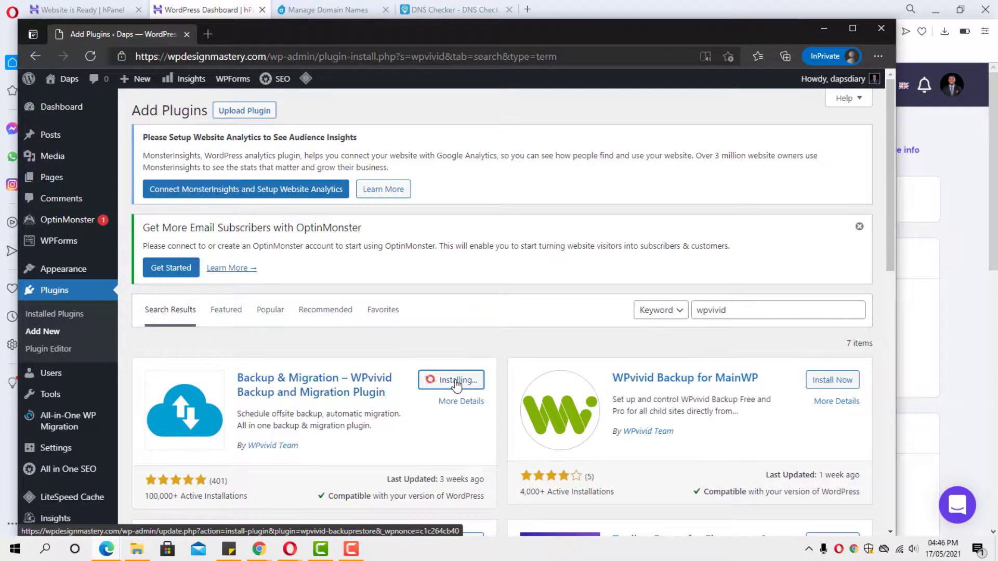
{"action": "left_click", "coordinate": [452, 381]}
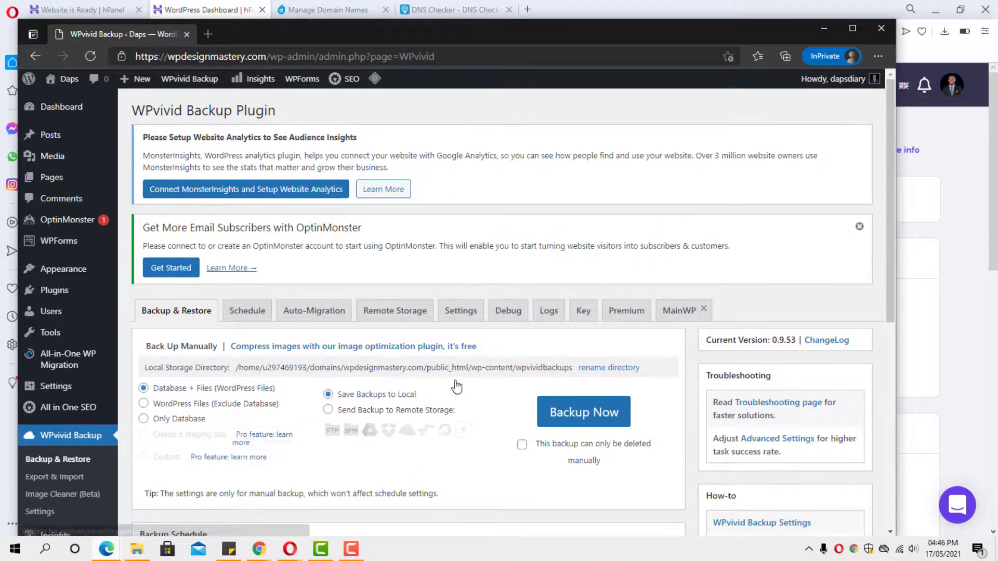
{"action": "scroll", "coordinate": [484, 317], "scroll_direction": "down", "scroll_amount": 3}
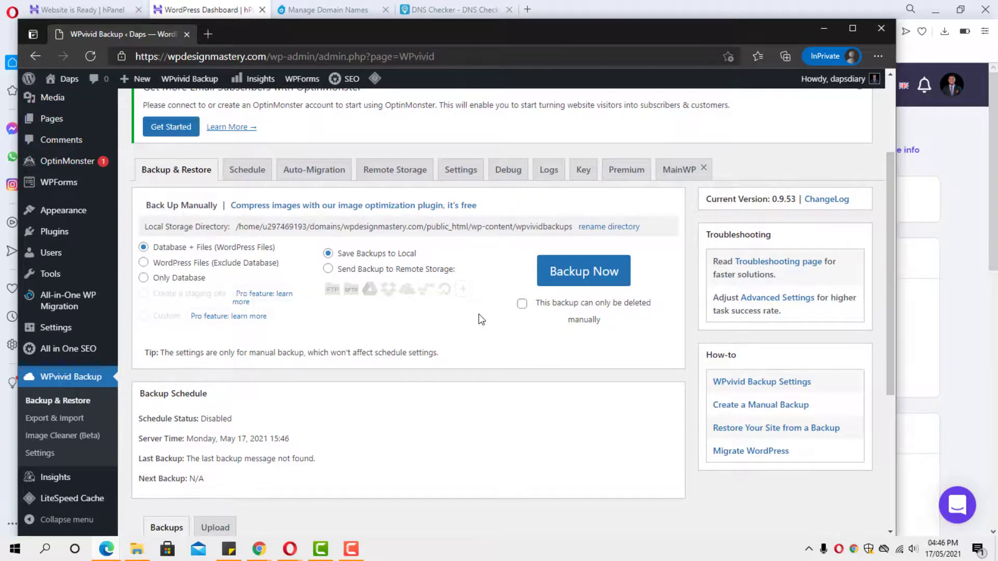
{"action": "scroll", "coordinate": [478, 306], "scroll_direction": "down", "scroll_amount": 5}
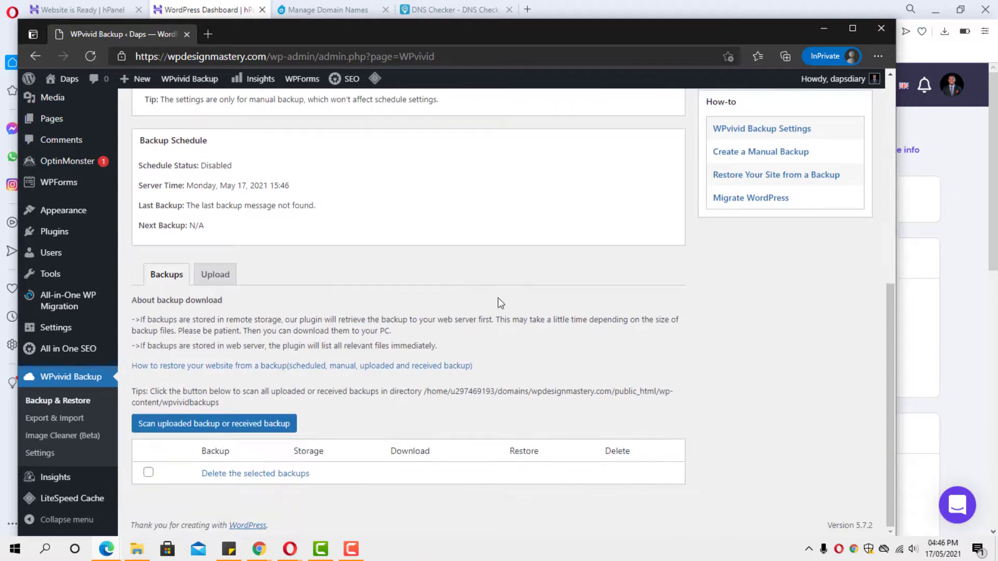
{"action": "left_click", "coordinate": [214, 275]}
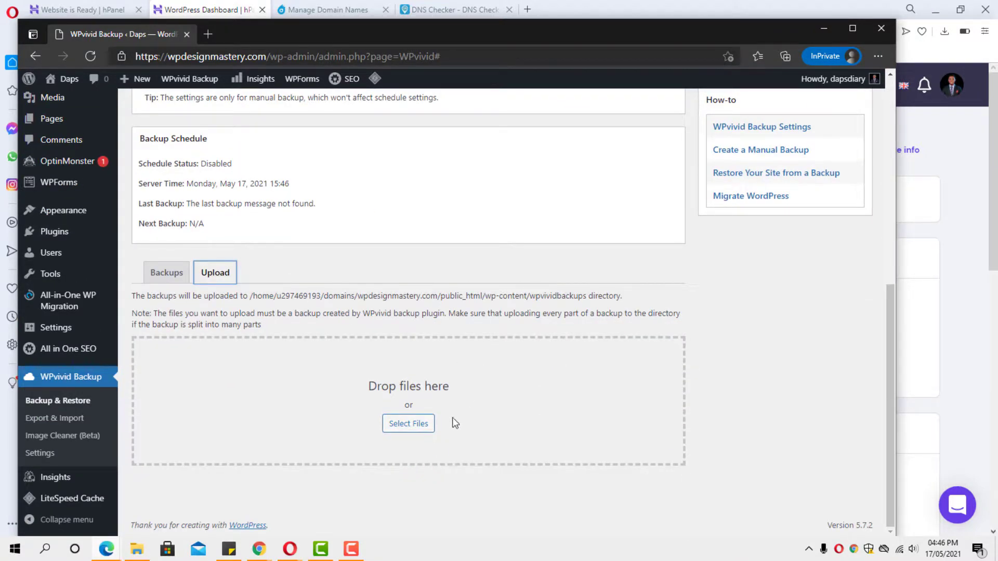
{"action": "left_click", "coordinate": [402, 425]}
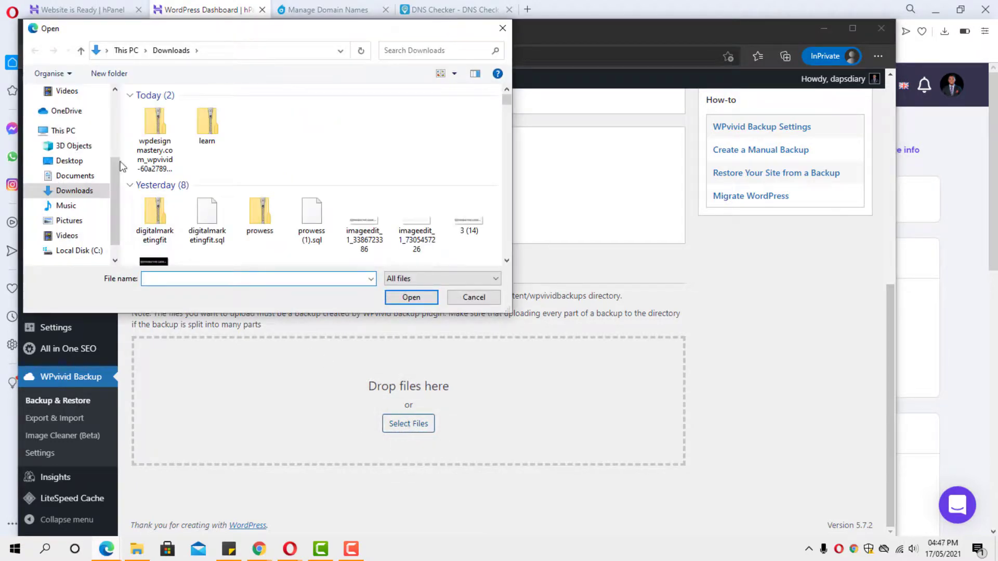
{"action": "left_click", "coordinate": [153, 132]}
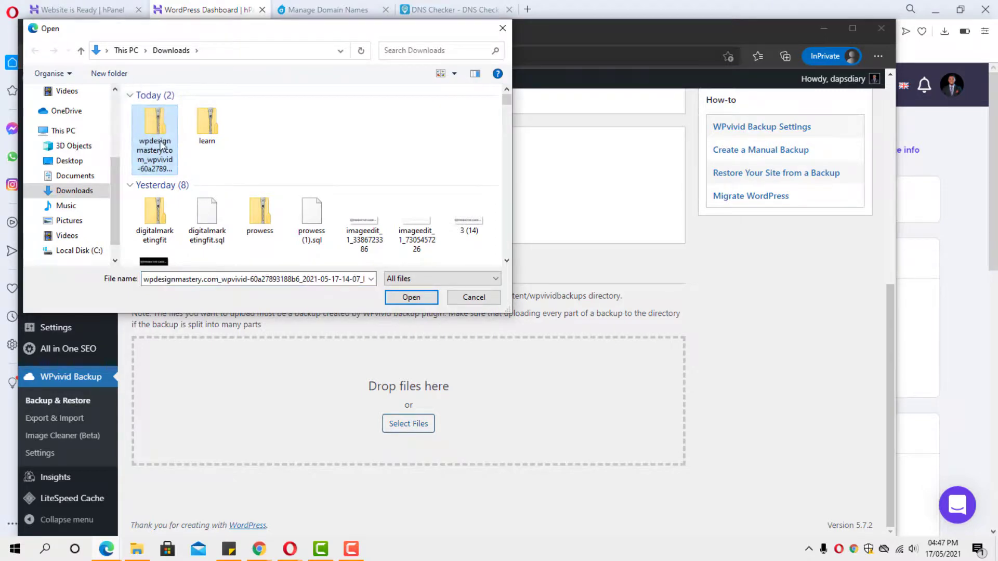
{"action": "left_click", "coordinate": [406, 301]}
{"action": "scroll", "coordinate": [406, 382], "scroll_direction": "down", "scroll_amount": 1}
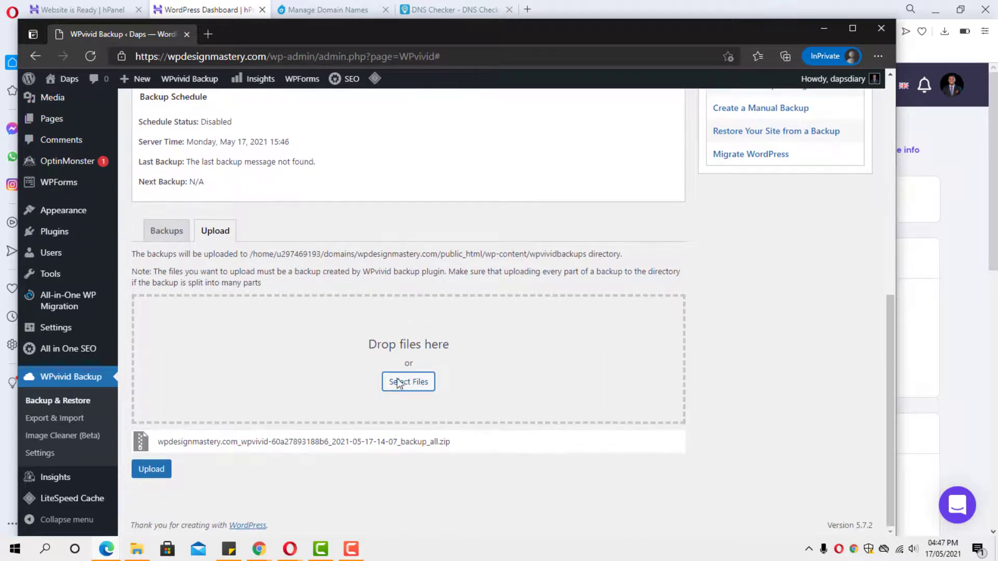
{"action": "left_click", "coordinate": [148, 470]}
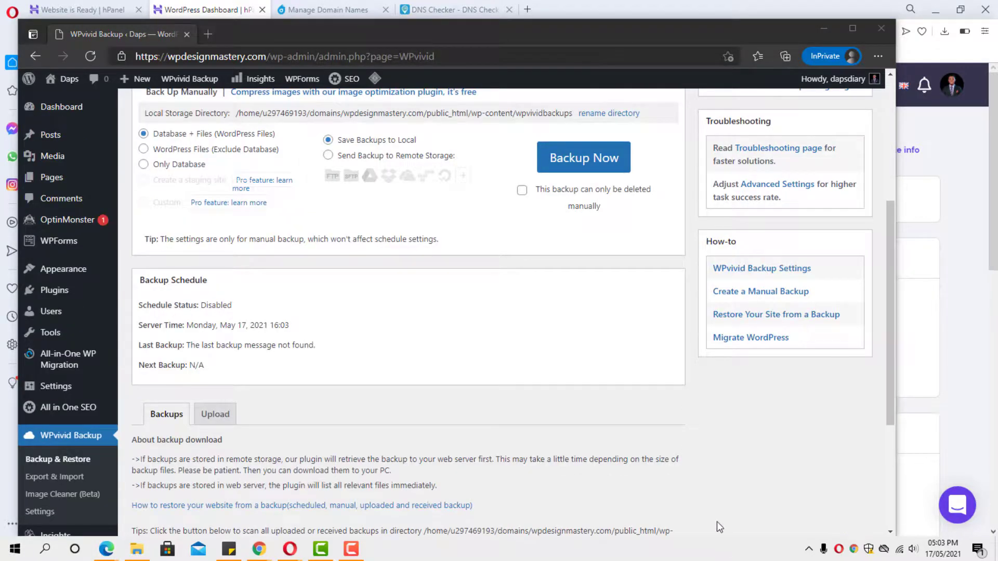
- Restore the site from the uploaded backup dated May 17, 2021 14:07 in WPvivid and acknowledge the completed restore
{"action": "scroll", "coordinate": [795, 463], "scroll_direction": "down", "scroll_amount": 4}
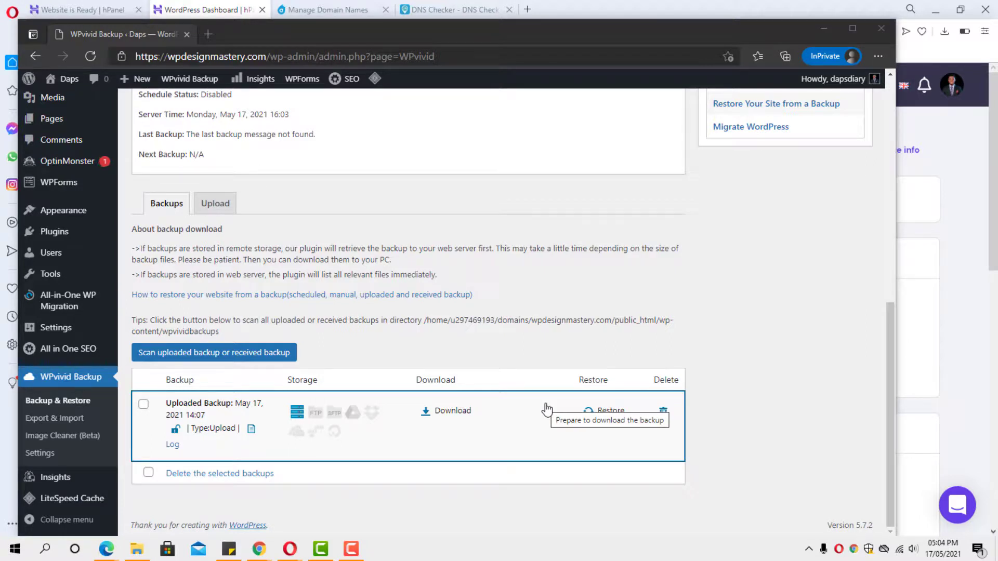
{"action": "left_click", "coordinate": [611, 411]}
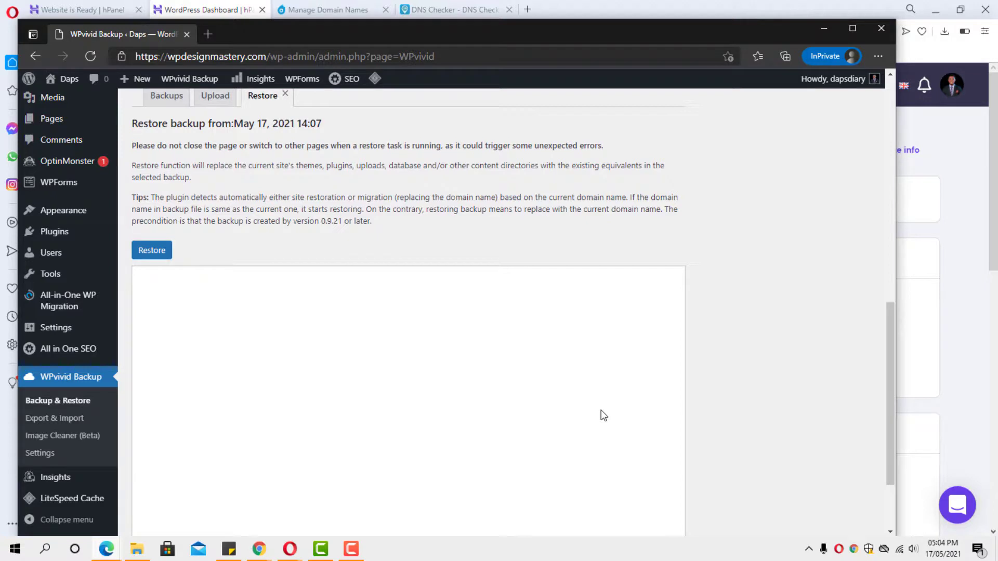
{"action": "left_click", "coordinate": [150, 251]}
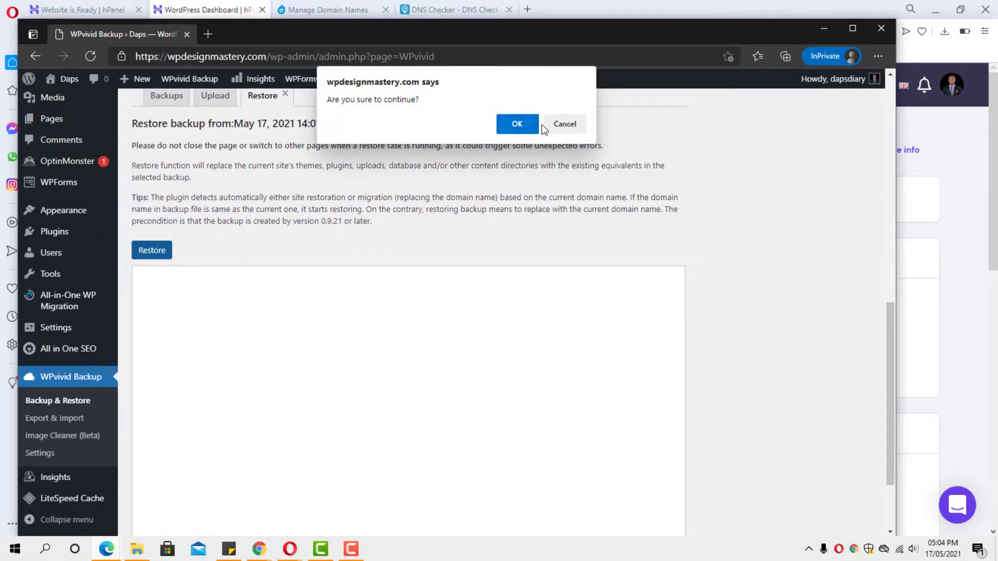
{"action": "left_click", "coordinate": [516, 124]}
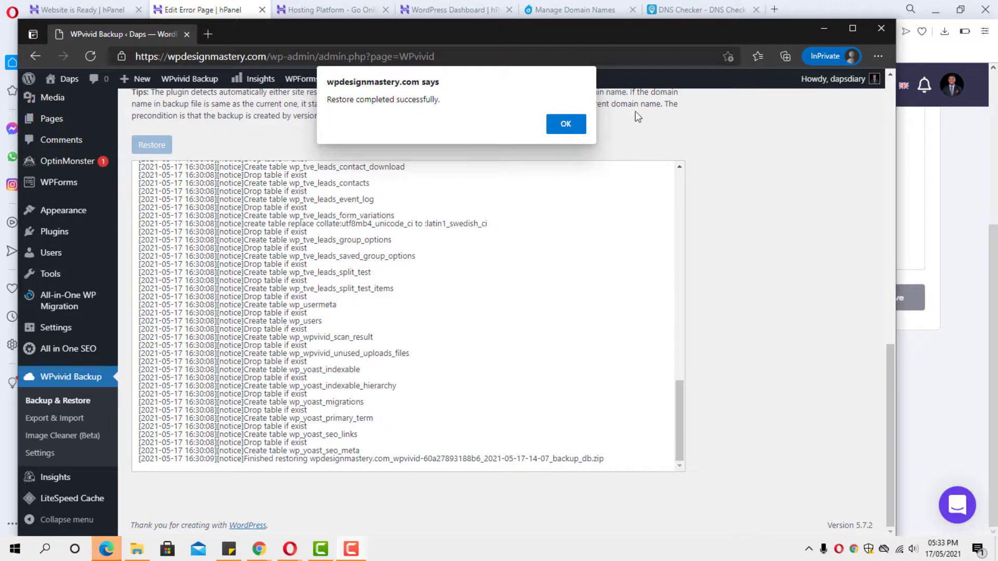
{"action": "left_click", "coordinate": [568, 124]}
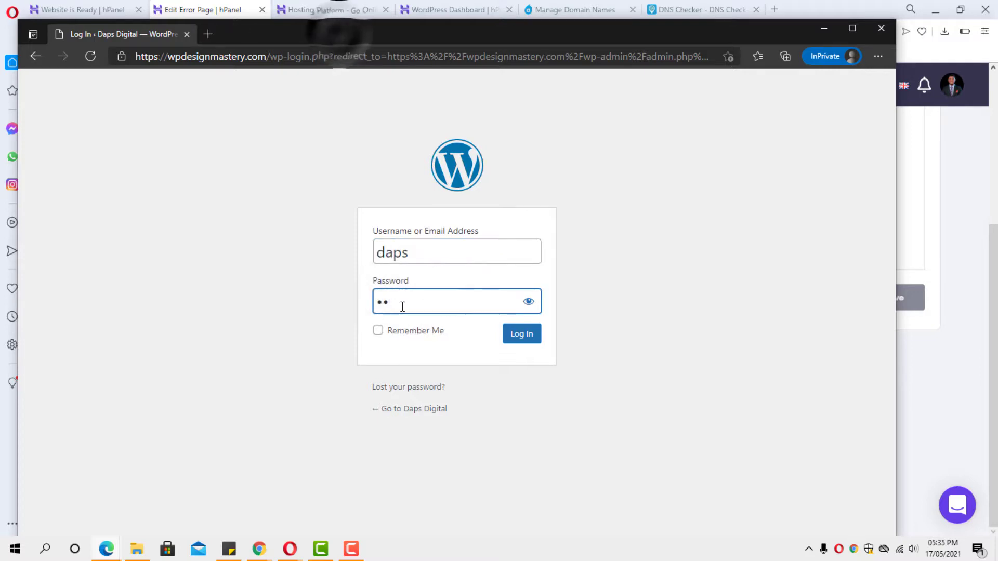
- Log in to the restored WordPress site with the administrator username and account password
{"action": "type", "text": "•••••••"}
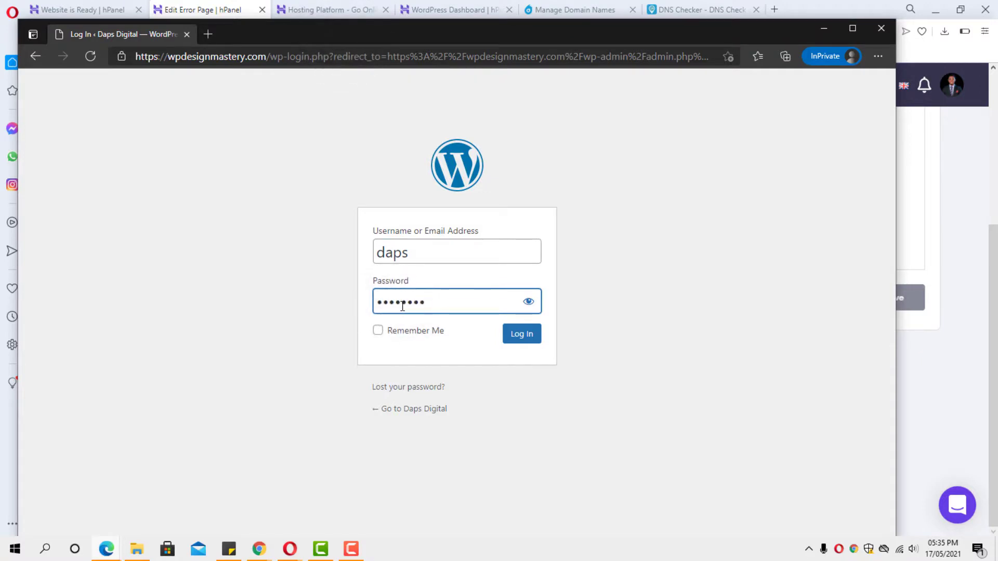
{"action": "type", "text": "••••••••"}
{"action": "left_click", "coordinate": [521, 338]}
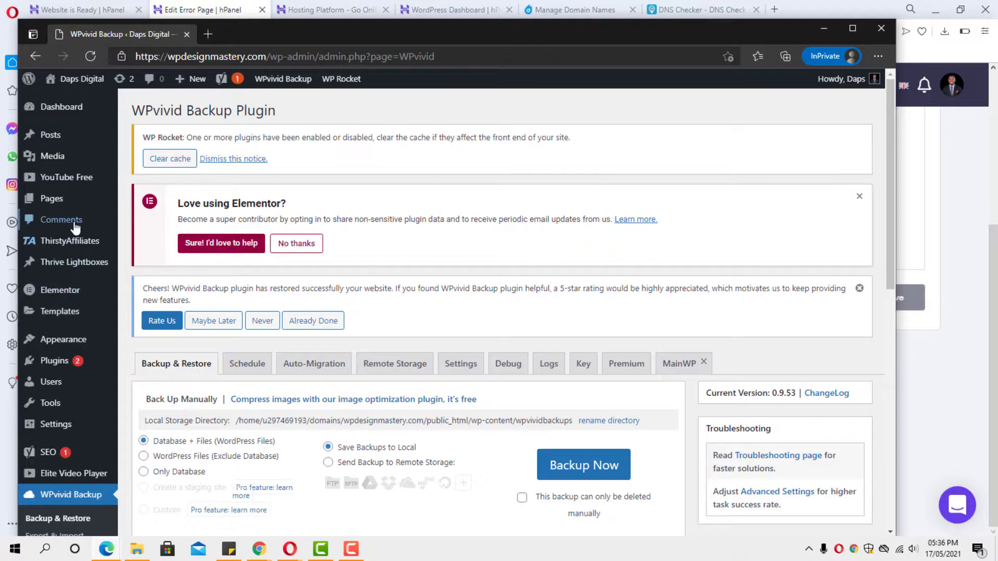
- Look over the restored dashboard and clear the WP Rocket cache from its plugin-change notice
{"action": "scroll", "coordinate": [73, 239], "scroll_direction": "down", "scroll_amount": 3}
{"action": "scroll", "coordinate": [67, 312], "scroll_direction": "down", "scroll_amount": 2}
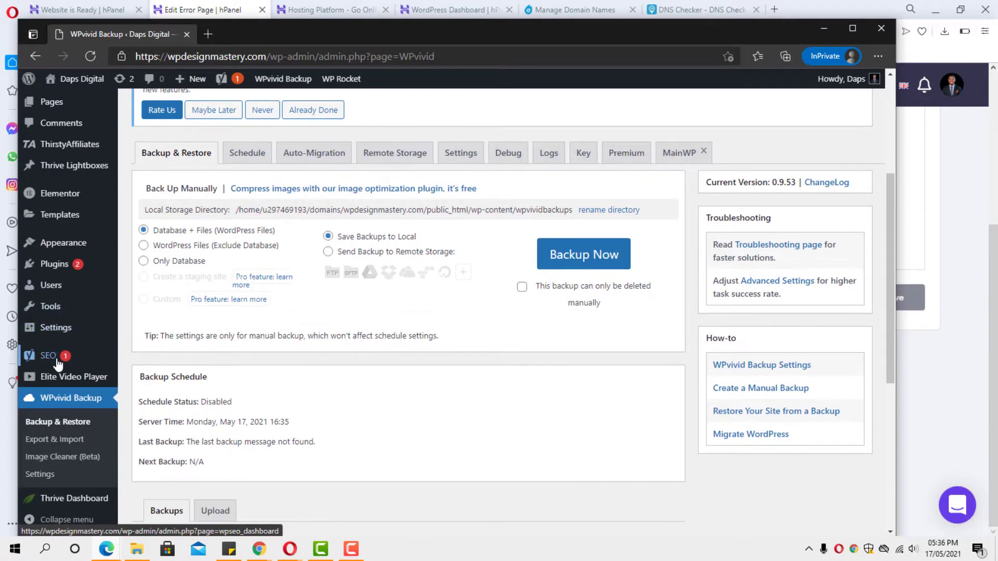
{"action": "scroll", "coordinate": [47, 358], "scroll_direction": "up", "scroll_amount": 5}
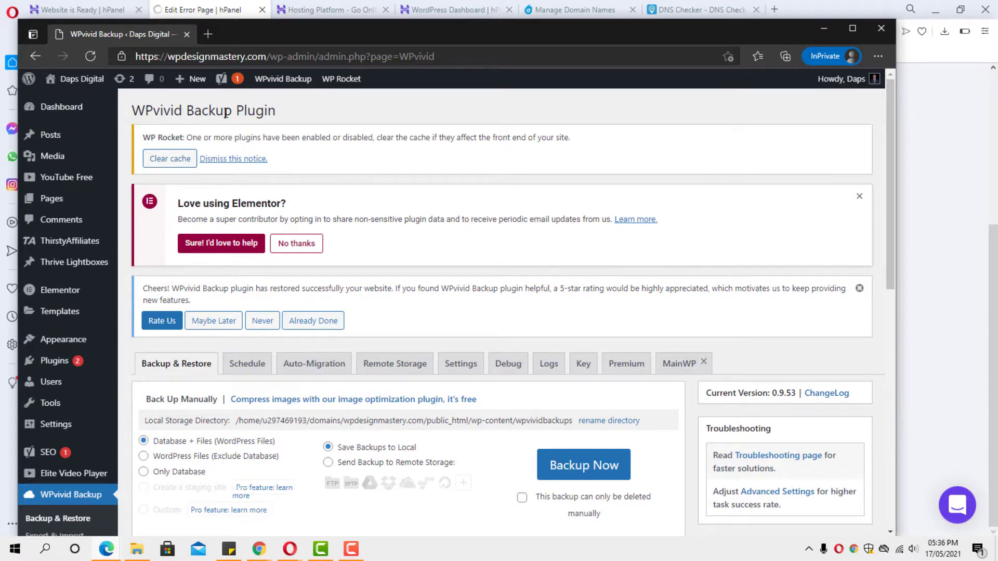
{"action": "left_click", "coordinate": [172, 160]}
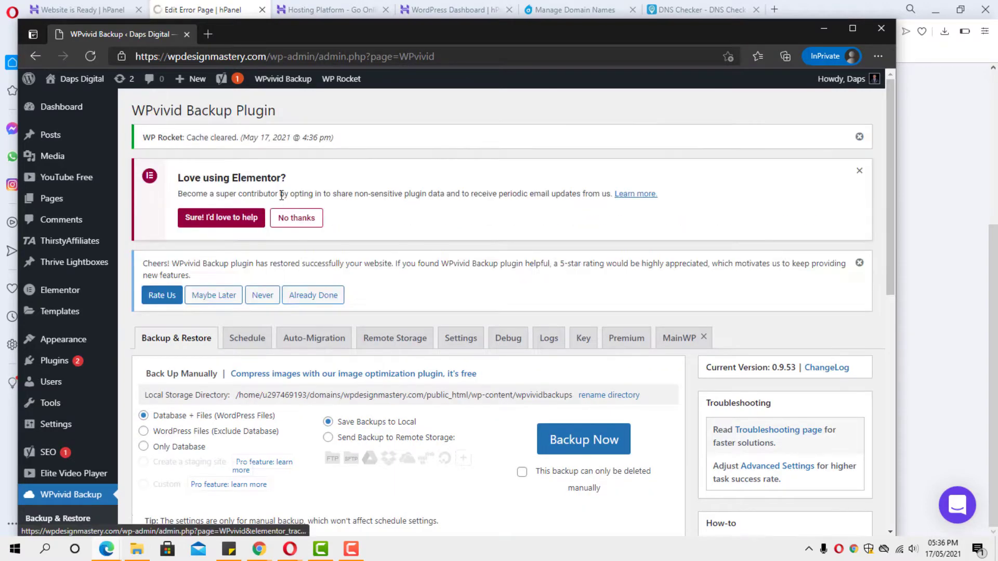
- Open the public site from the dashboard in a new browser tab and view its front page
{"action": "mouse_move", "coordinate": [83, 80]}
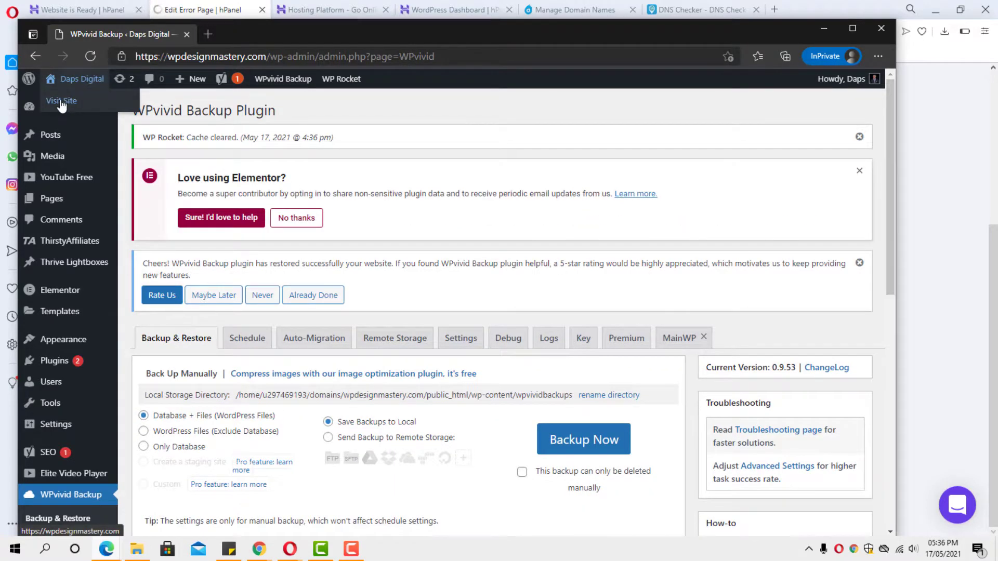
{"action": "right_click", "coordinate": [61, 101]}
{"action": "key", "text": "Escape"}
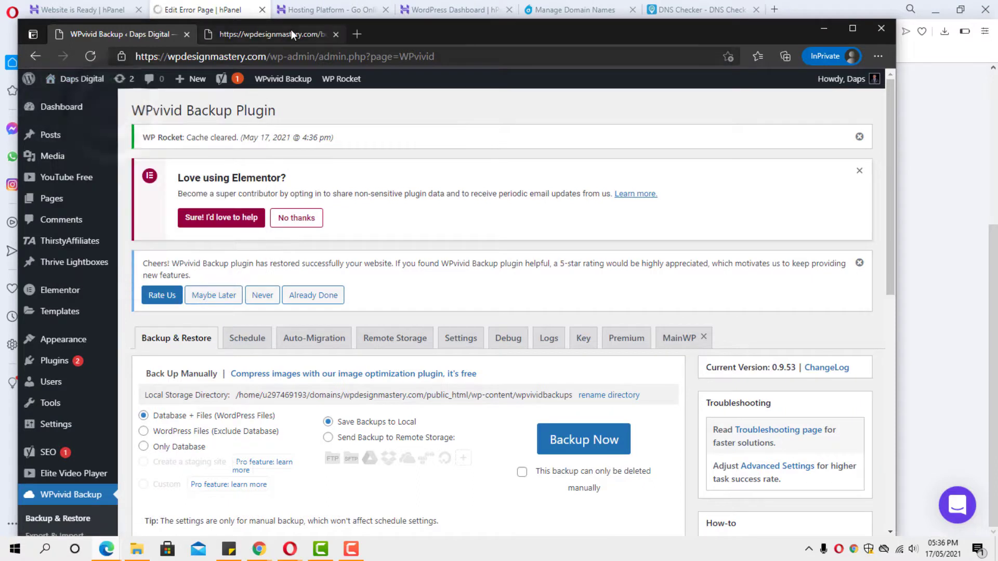
{"action": "left_click", "coordinate": [291, 30]}
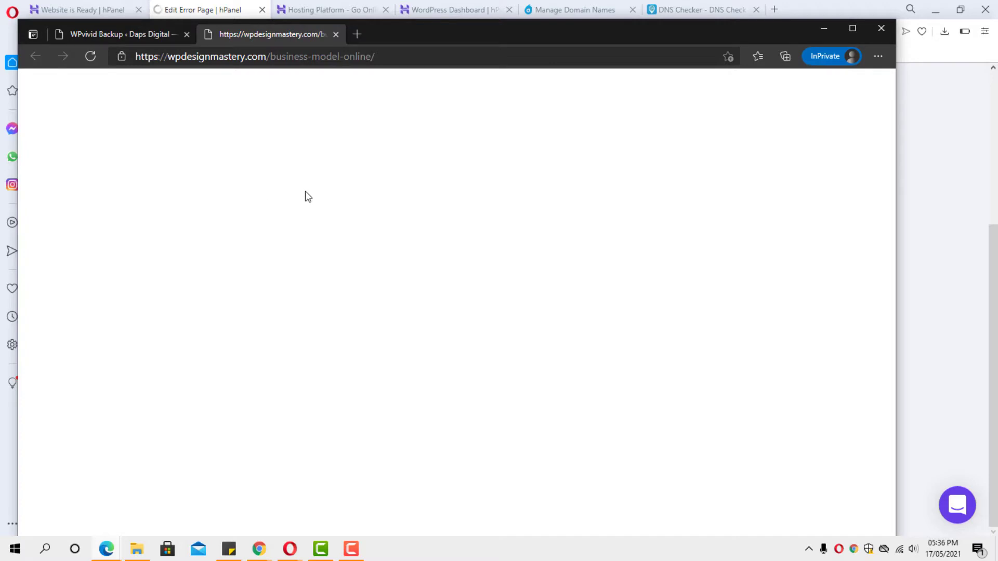
- Deactivate the WP Rocket plugin in the installed plugins, sending "It is a temporary deactivation" as the reason
{"action": "left_click", "coordinate": [75, 33]}
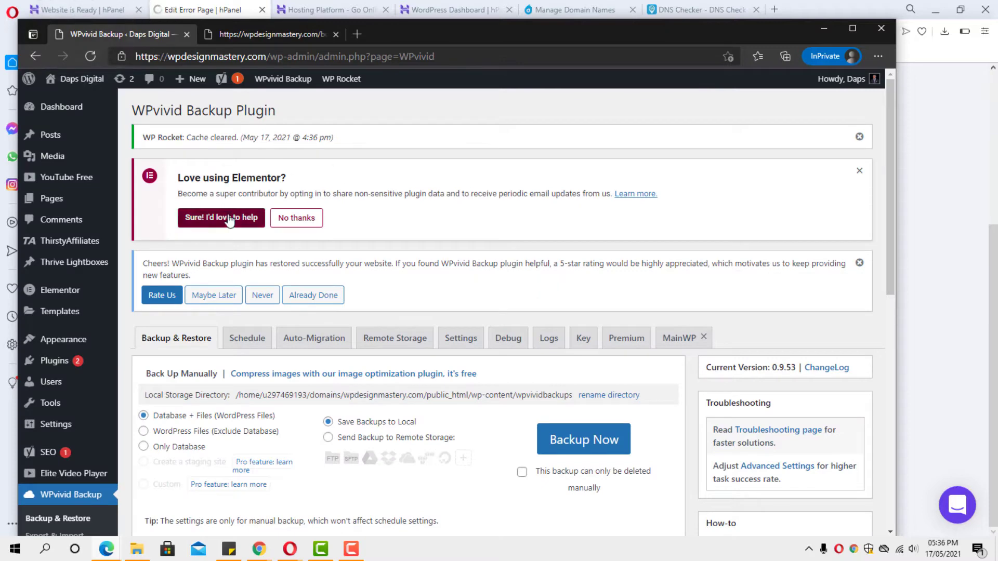
{"action": "scroll", "coordinate": [370, 216], "scroll_direction": "down", "scroll_amount": 5}
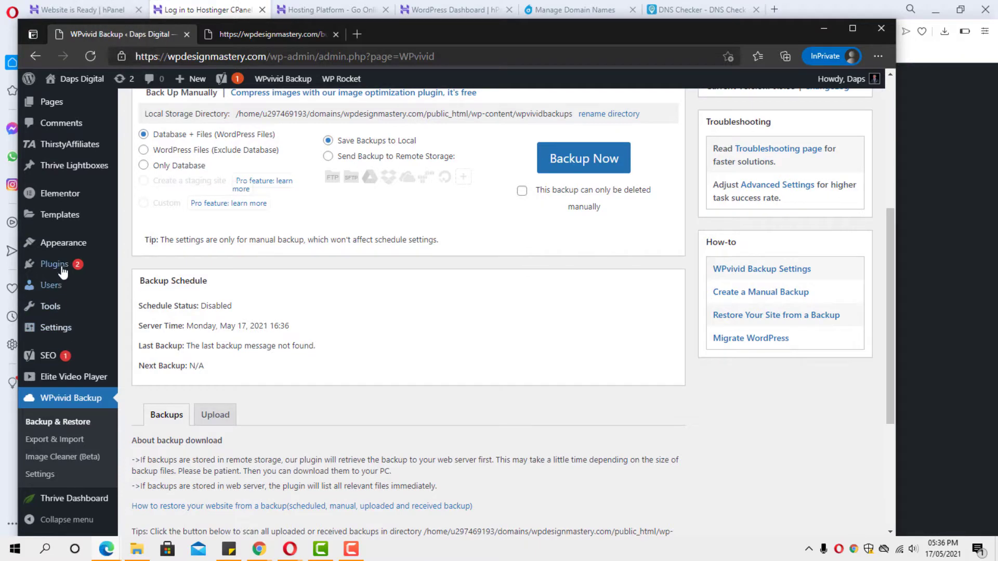
{"action": "mouse_move", "coordinate": [62, 267]}
{"action": "left_click", "coordinate": [146, 267]}
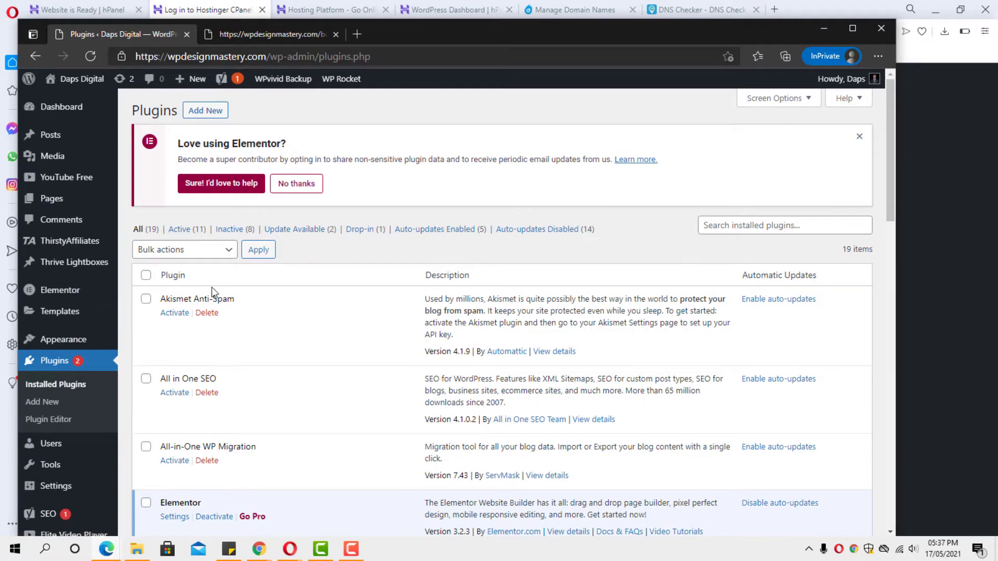
{"action": "scroll", "coordinate": [211, 286], "scroll_direction": "down", "scroll_amount": 12}
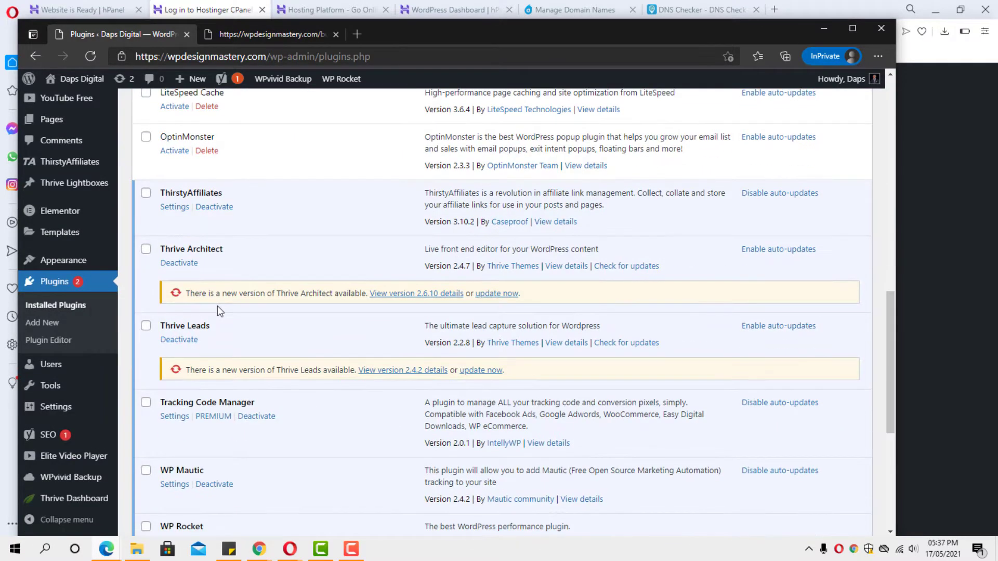
{"action": "scroll", "coordinate": [217, 307], "scroll_direction": "down", "scroll_amount": 5}
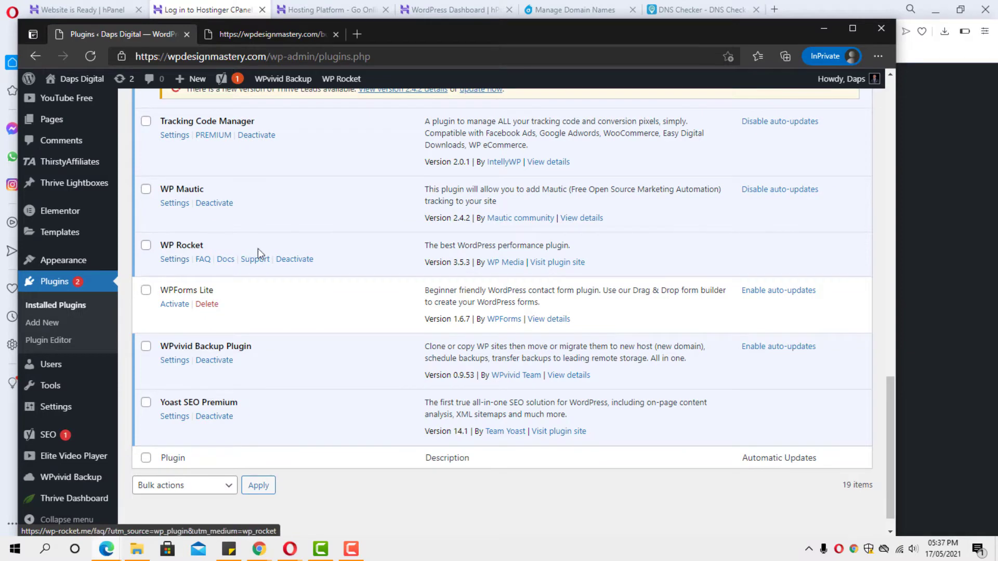
{"action": "left_click", "coordinate": [291, 259]}
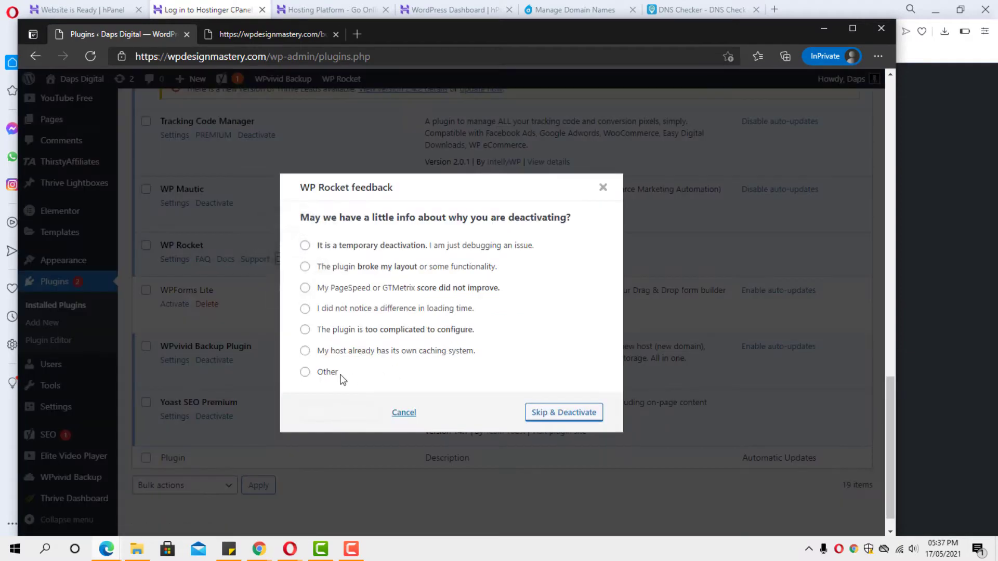
{"action": "left_click", "coordinate": [306, 246]}
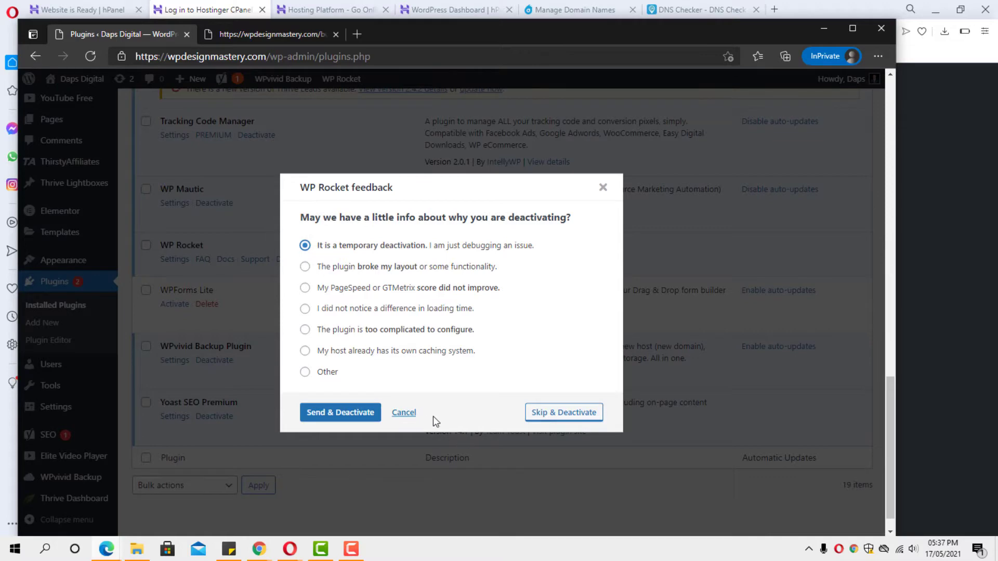
{"action": "left_click", "coordinate": [355, 413]}
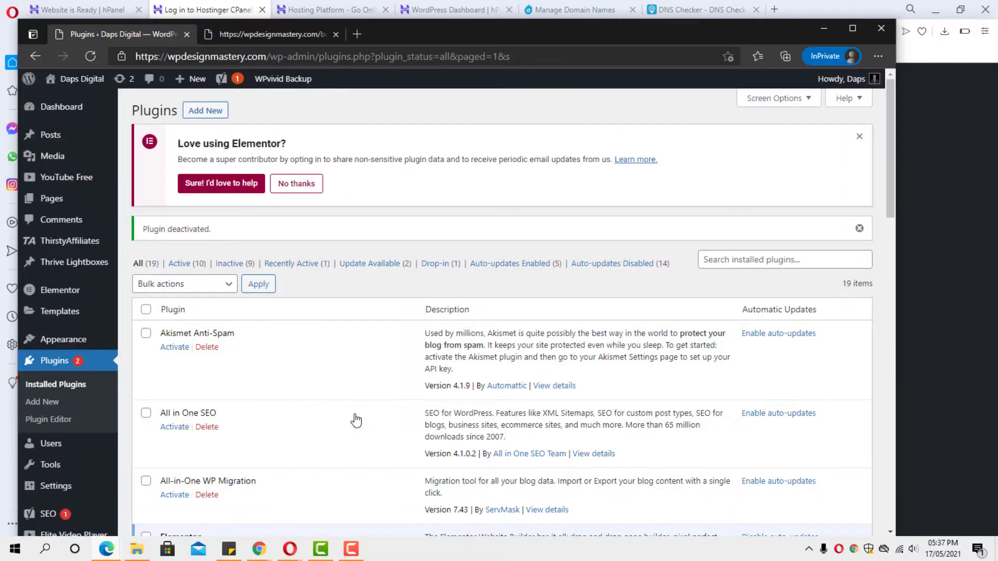
- Reload the public page wpdesignmastery.com/business-model-online/ in its open tab to recheck the site
{"action": "left_click", "coordinate": [254, 37]}
{"action": "left_click", "coordinate": [90, 57]}
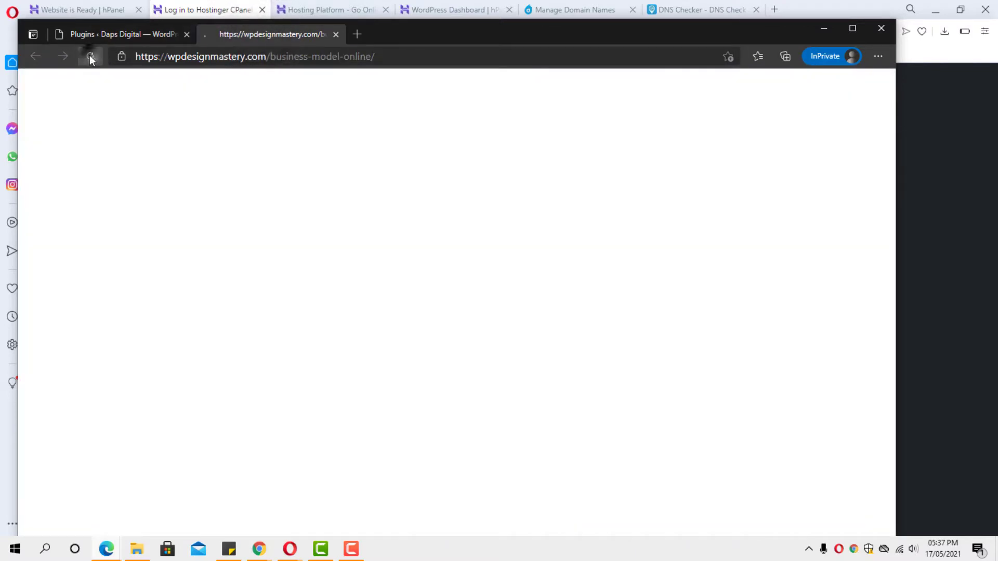